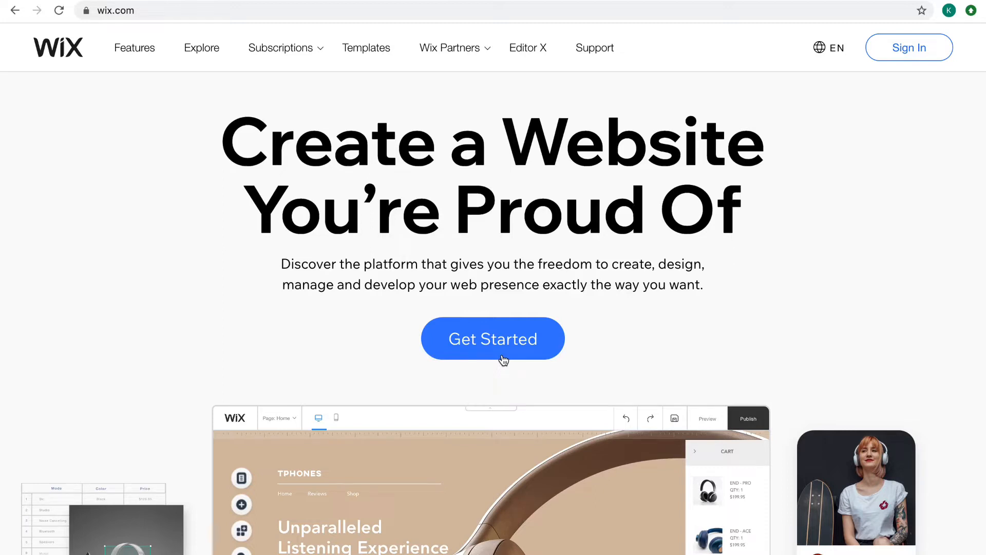
Open the new-account sign-up form and fill in the account's email address
{"action": "left_click", "coordinate": [481, 343]}
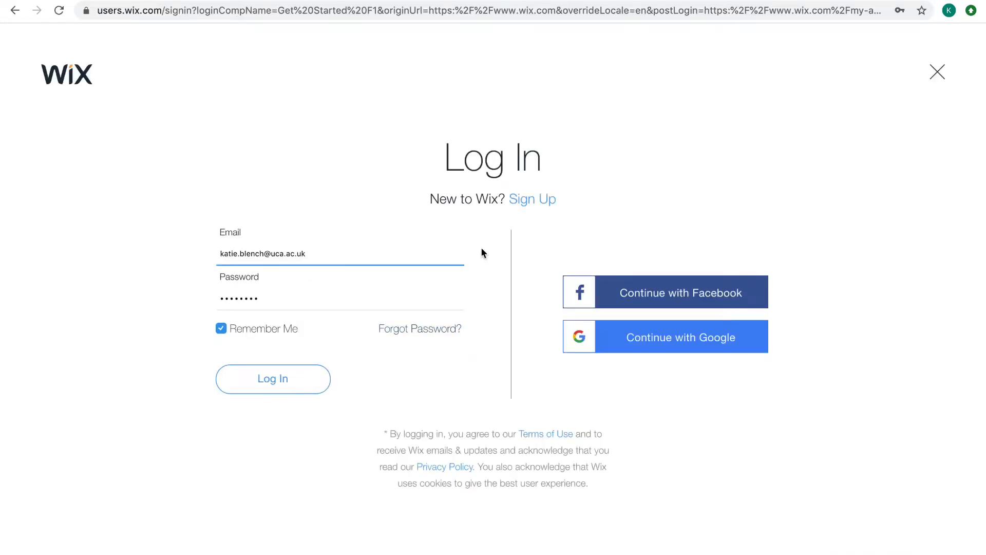
{"action": "left_click", "coordinate": [526, 199]}
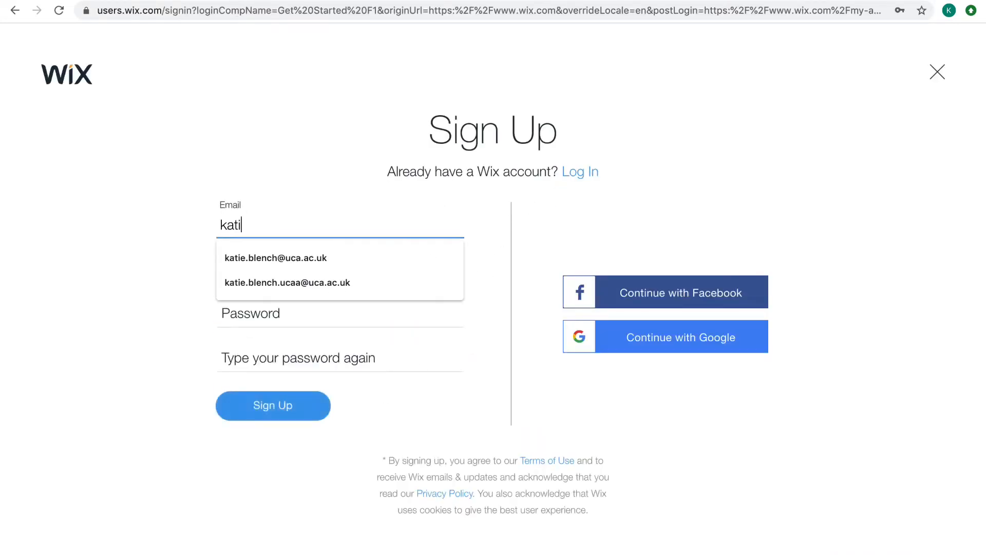
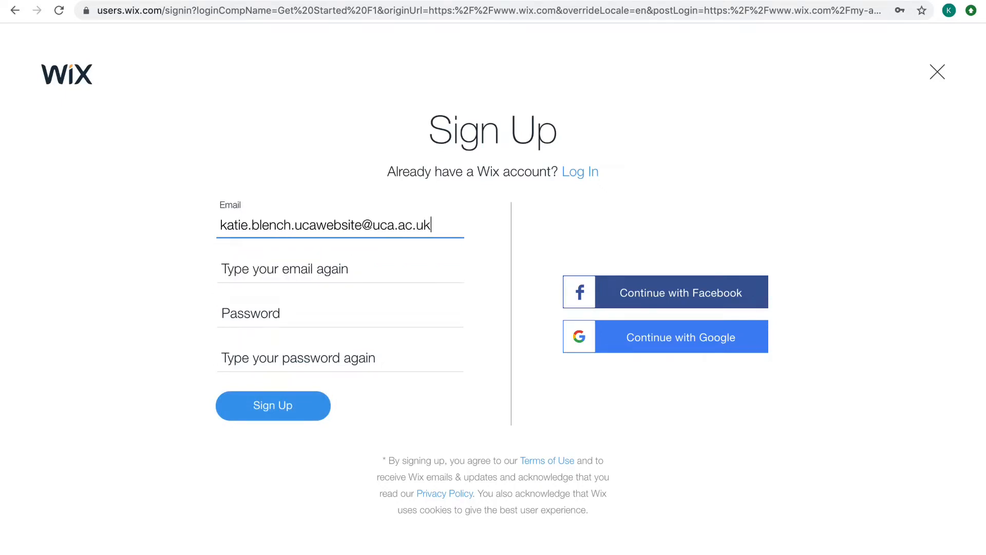
{"action": "key", "text": "Tab"}
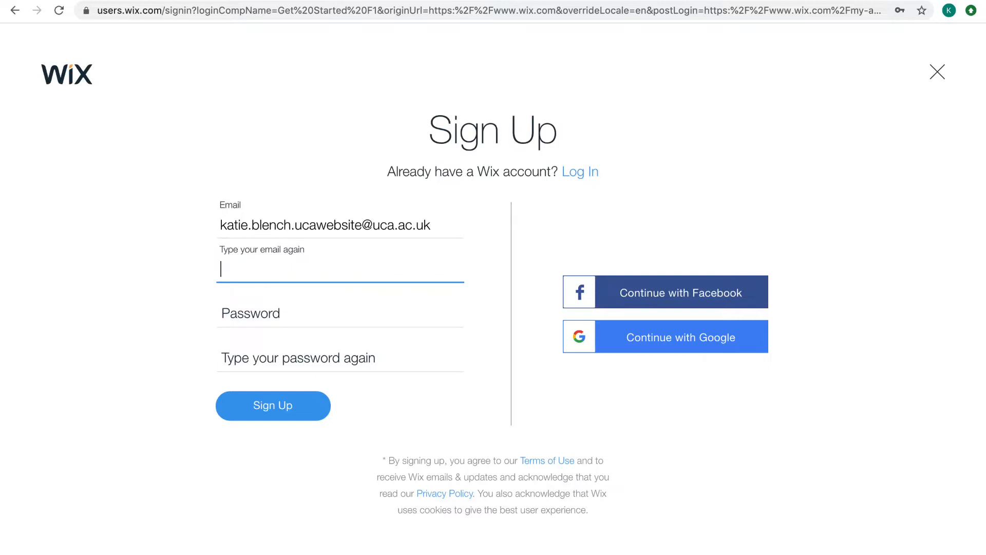
Copy the entered email address into the email confirmation field
{"action": "left_click_drag", "start_coordinate": [447, 223], "coordinate": [220, 225]}
{"action": "key", "text": "super+c"}
{"action": "left_click", "coordinate": [278, 264]}
{"action": "key", "text": "super+v"}
Enter the account password in both password fields and submit the sign-up, declining to save the password in the browser
{"action": "left_click", "coordinate": [286, 298]}
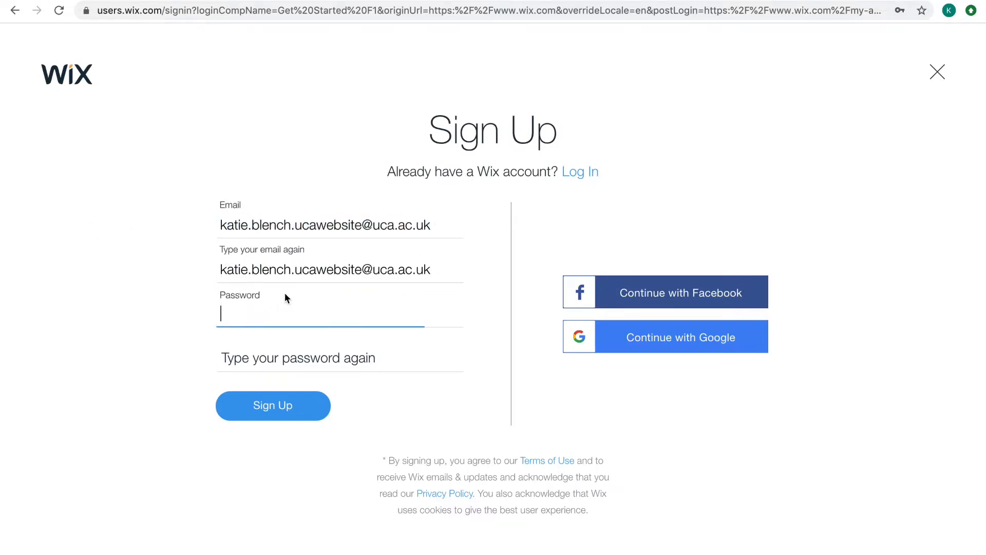
{"action": "type", "text": "•••••"}
{"action": "key", "text": "Tab"}
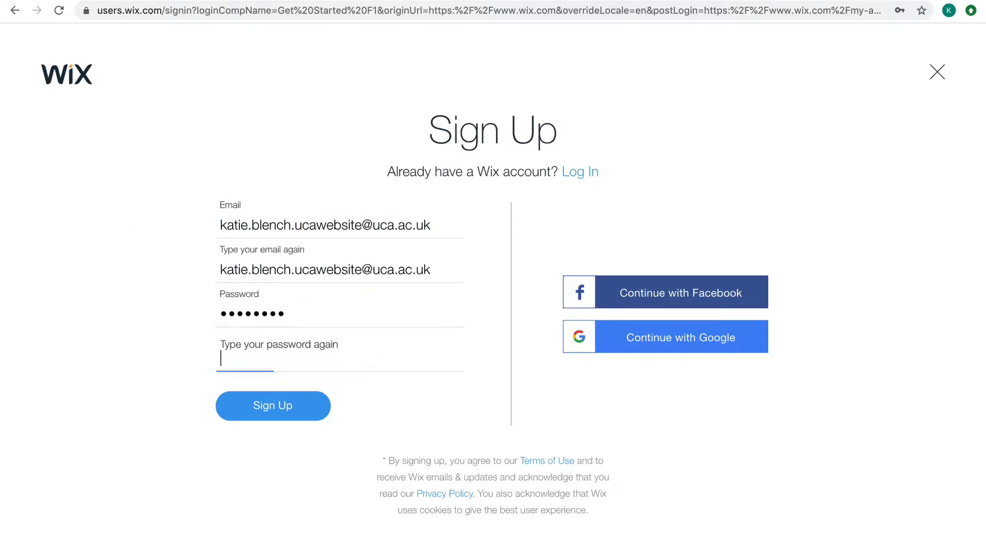
{"action": "type", "text": "••••••••"}
{"action": "left_click", "coordinate": [287, 410]}
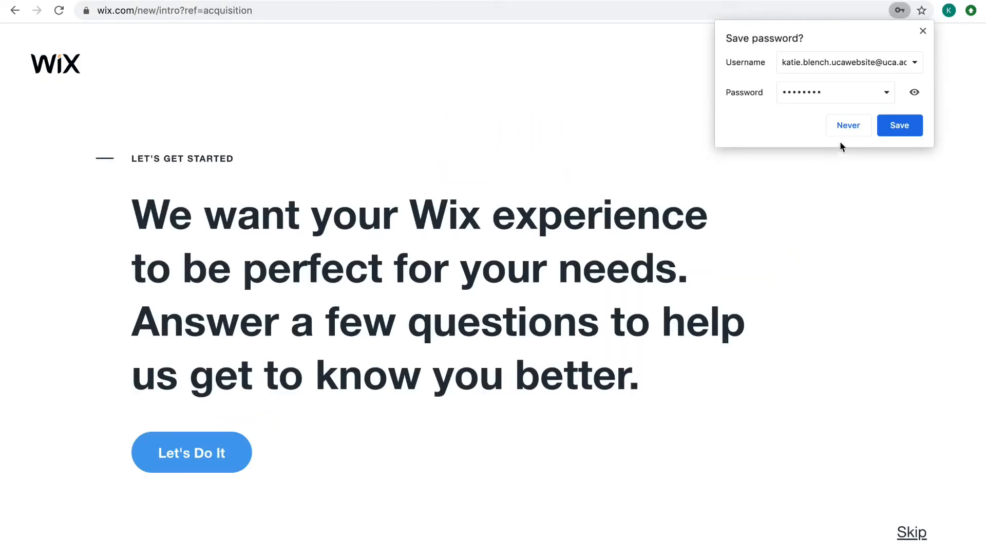
{"action": "left_click", "coordinate": [847, 133]}
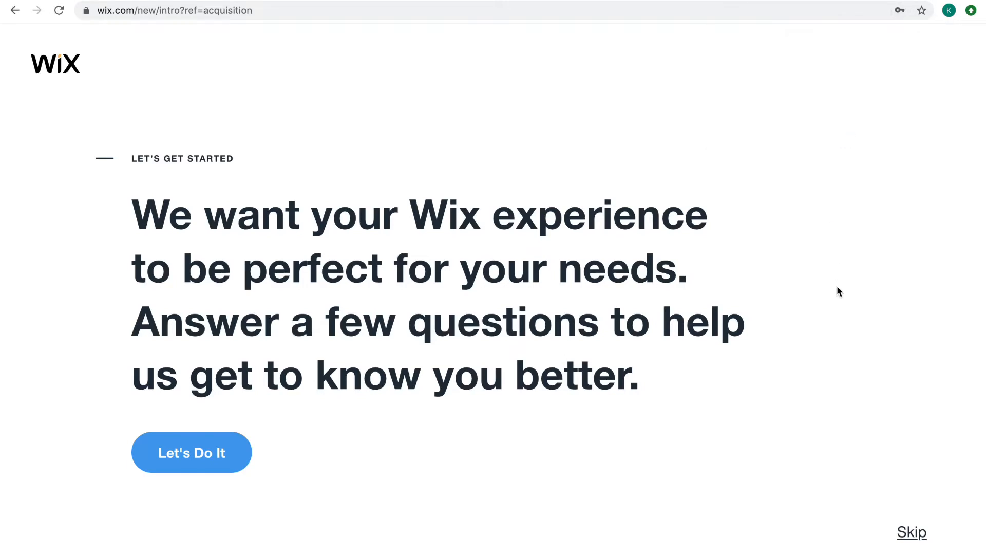
Answer the setup questions: a site for myself, a photography site, and never done this before
{"action": "left_click", "coordinate": [228, 461]}
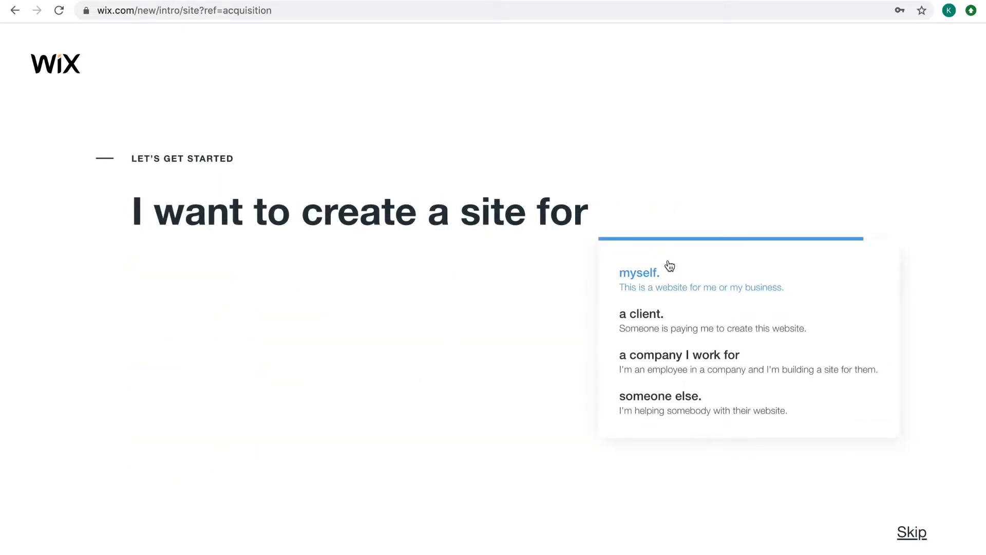
{"action": "mouse_move", "coordinate": [603, 233]}
{"action": "left_click", "coordinate": [650, 288]}
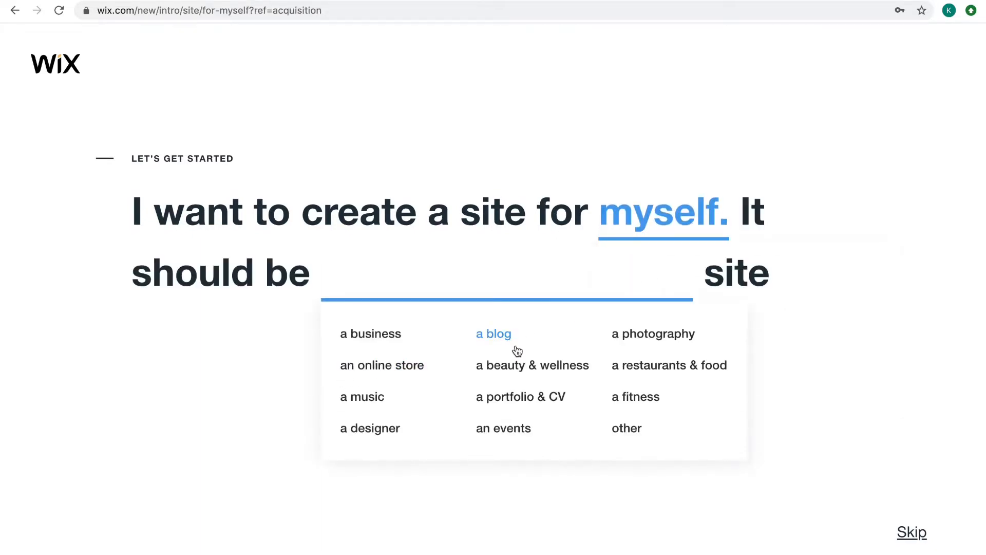
{"action": "left_click", "coordinate": [618, 347]}
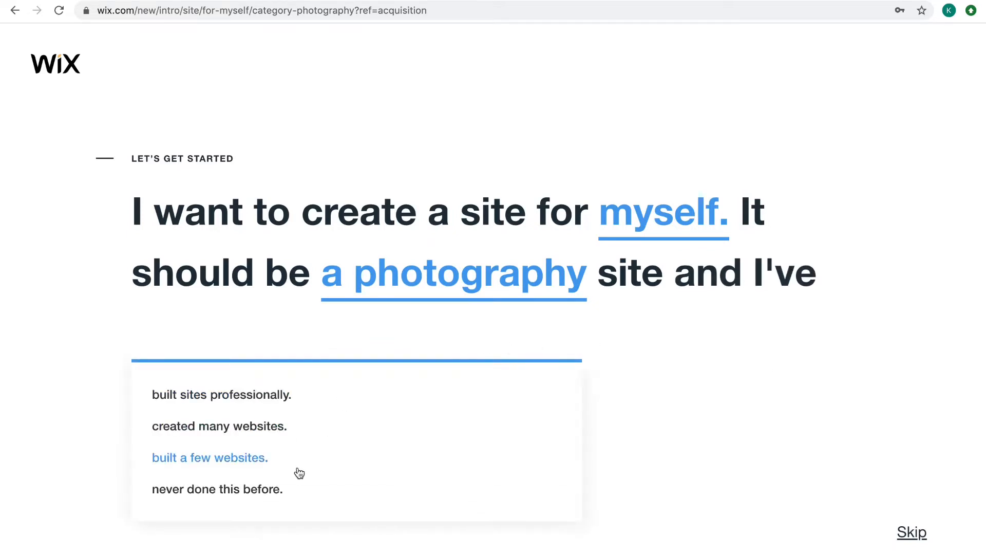
{"action": "left_click", "coordinate": [280, 489]}
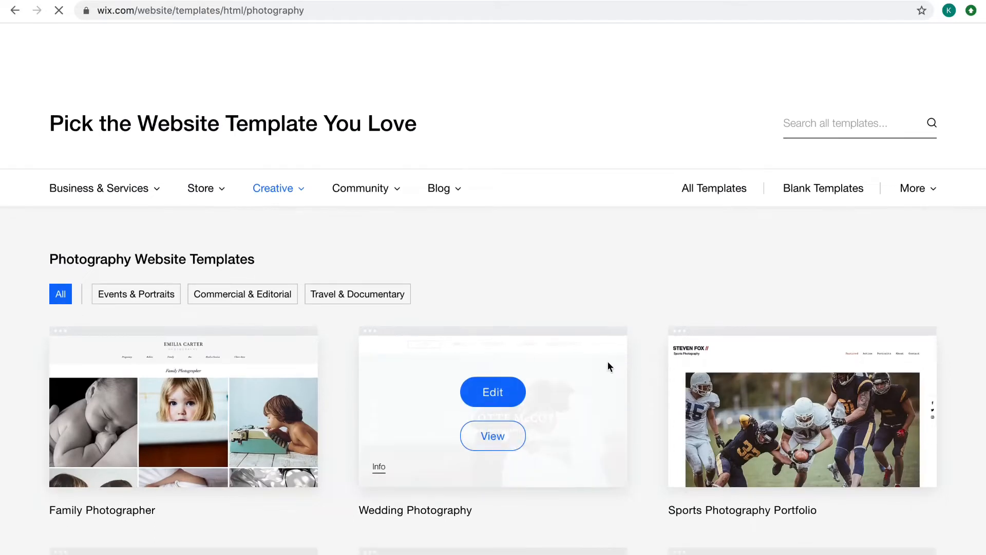
Look through the first page of photography website templates, from Family Photographer down to Photo Studio
{"action": "scroll", "coordinate": [745, 210], "scroll_direction": "down", "scroll_amount": 2}
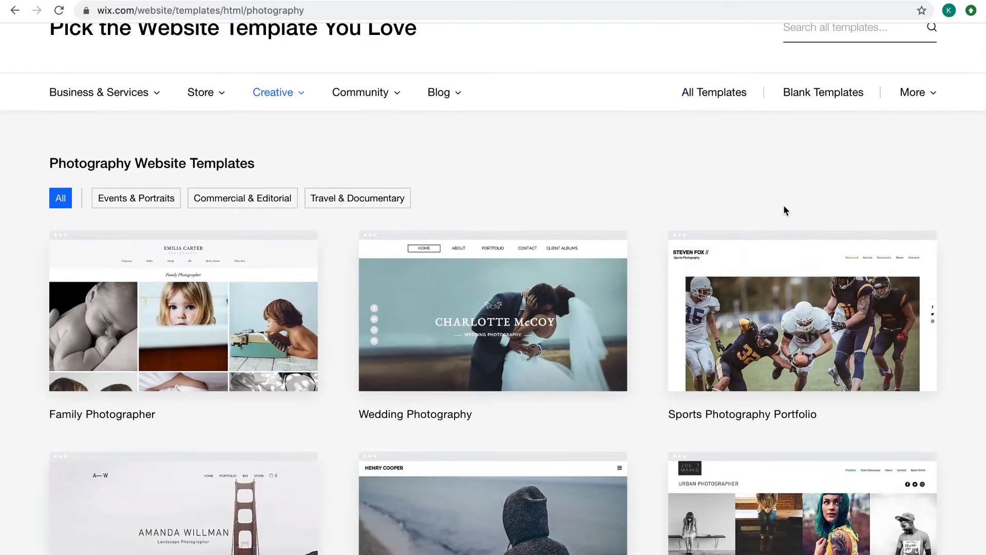
{"action": "mouse_move", "coordinate": [238, 360]}
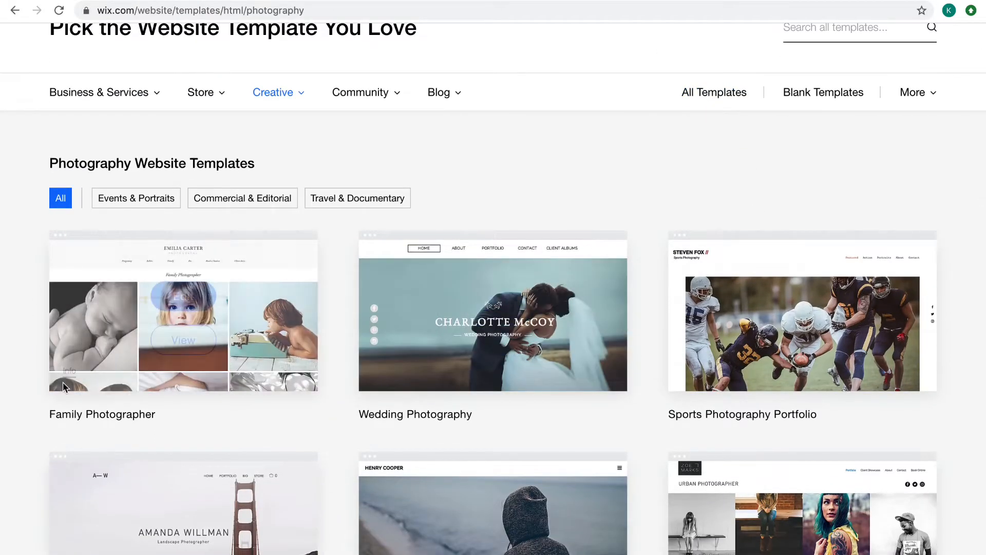
{"action": "mouse_move", "coordinate": [509, 299]}
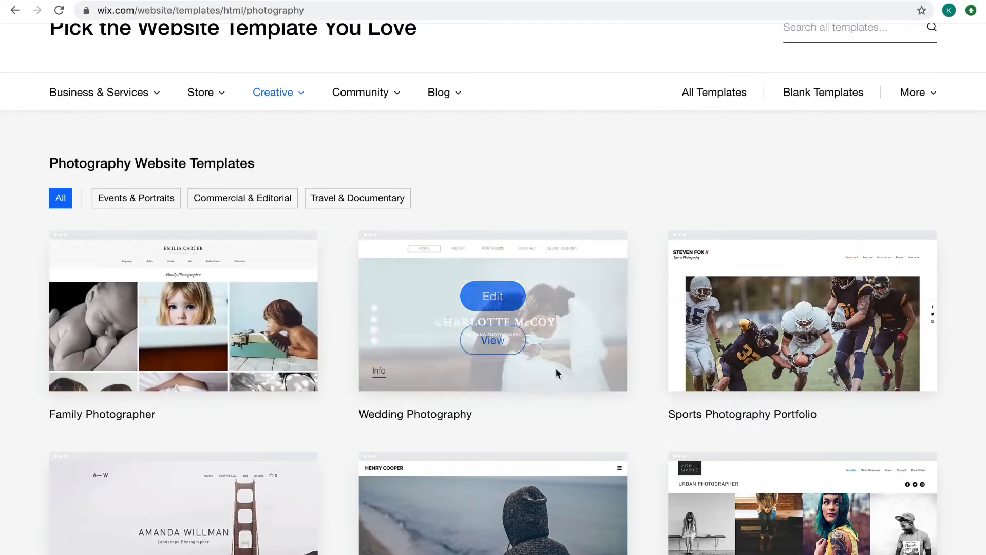
{"action": "scroll", "coordinate": [760, 360], "scroll_direction": "down", "scroll_amount": 3}
{"action": "scroll", "coordinate": [760, 358], "scroll_direction": "down", "scroll_amount": 8}
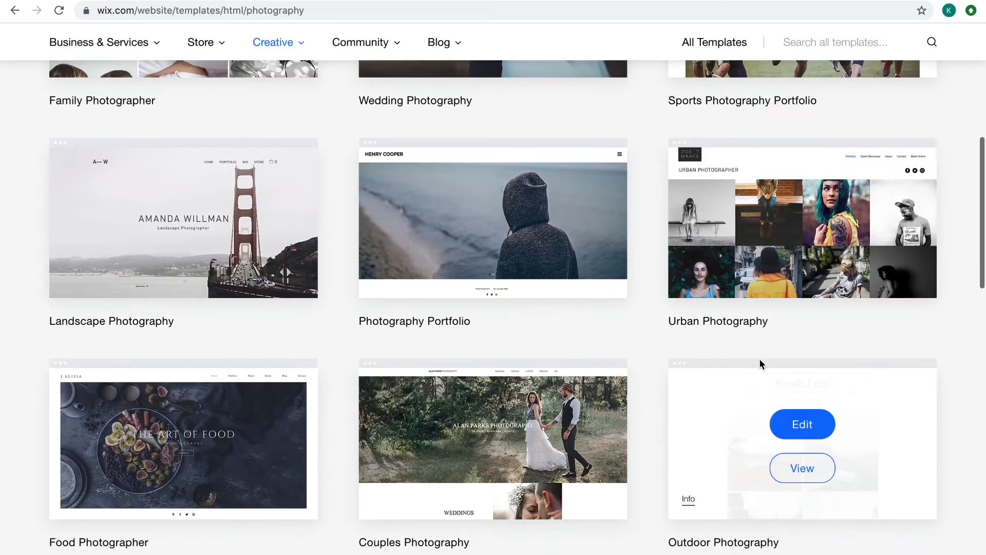
{"action": "scroll", "coordinate": [760, 360], "scroll_direction": "up", "scroll_amount": 8}
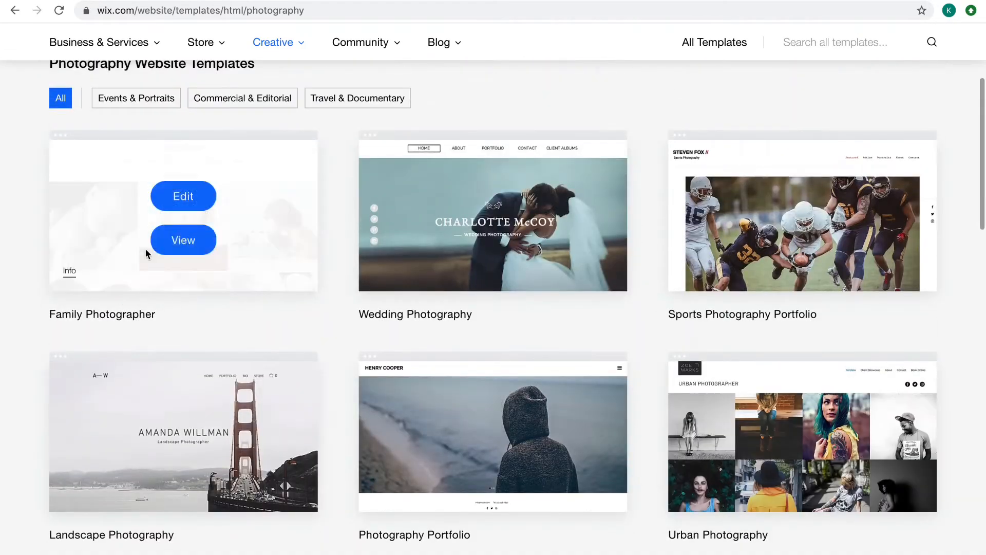
{"action": "mouse_move", "coordinate": [433, 235]}
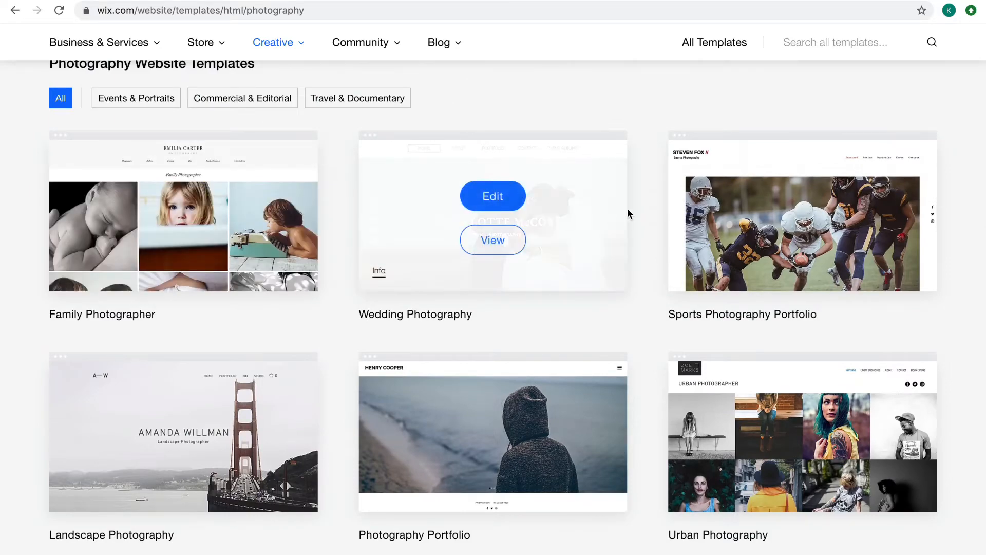
{"action": "scroll", "coordinate": [548, 288], "scroll_direction": "down", "scroll_amount": 11}
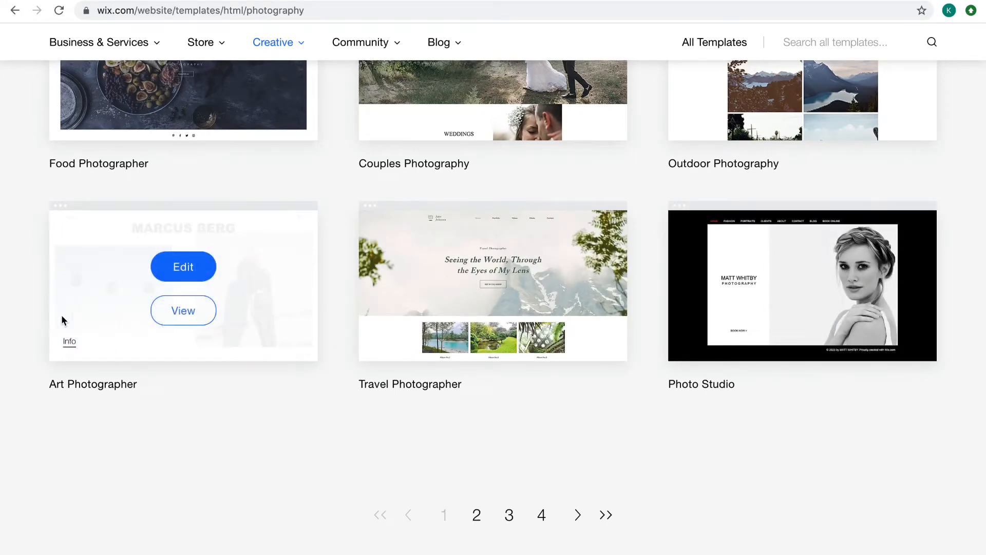
{"action": "scroll", "coordinate": [623, 427], "scroll_direction": "up", "scroll_amount": 3}
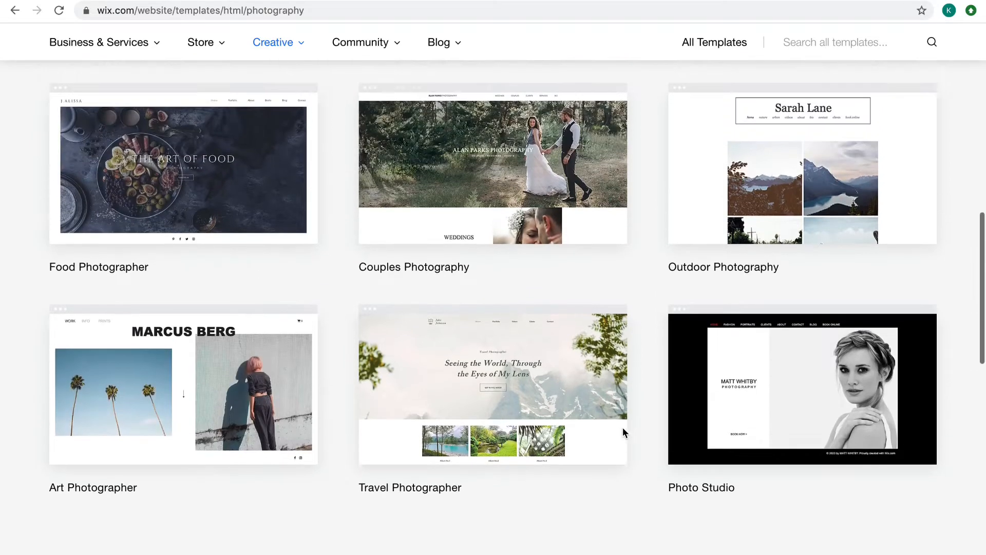
{"action": "mouse_move", "coordinate": [752, 326]}
{"action": "scroll", "coordinate": [909, 463], "scroll_direction": "up", "scroll_amount": 6}
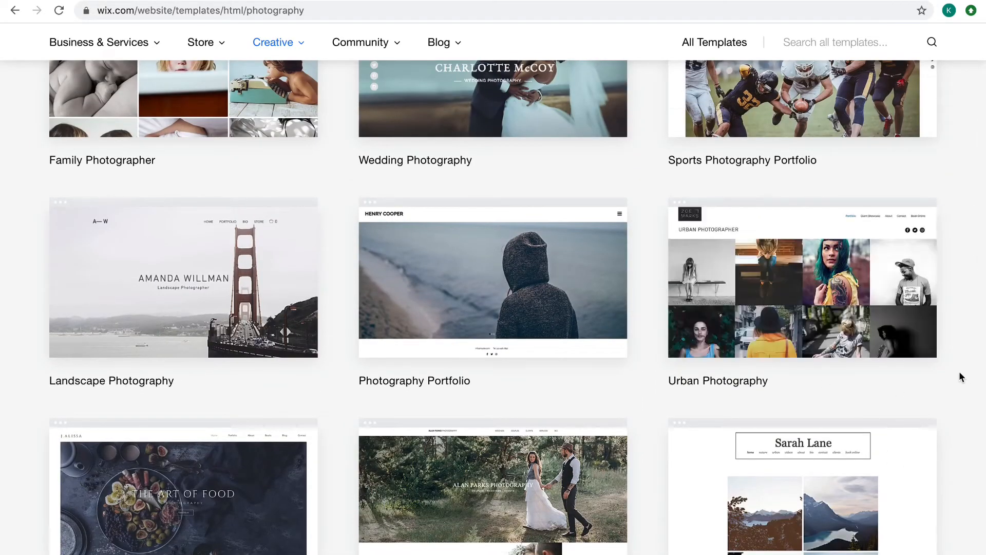
{"action": "scroll", "coordinate": [868, 311], "scroll_direction": "up", "scroll_amount": 2}
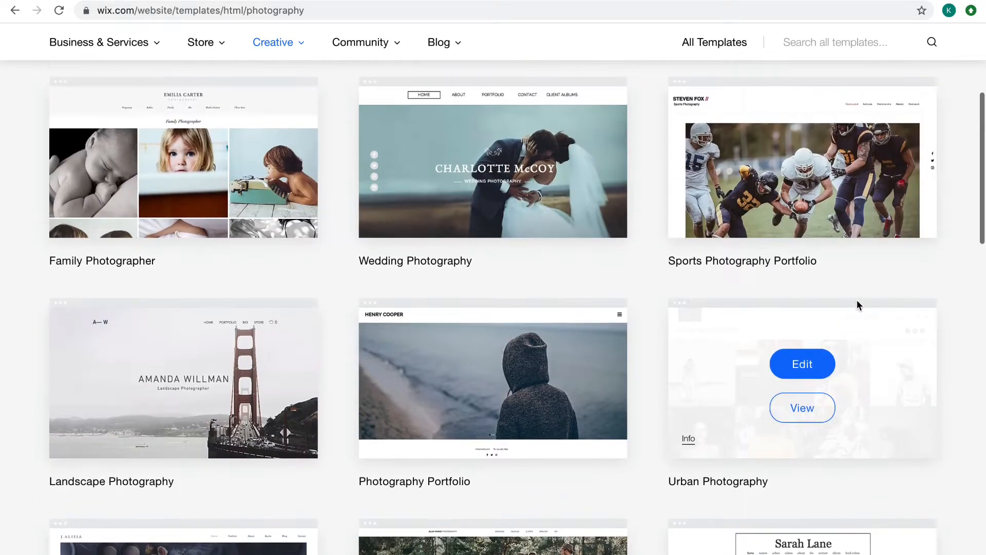
{"action": "mouse_move", "coordinate": [202, 309]}
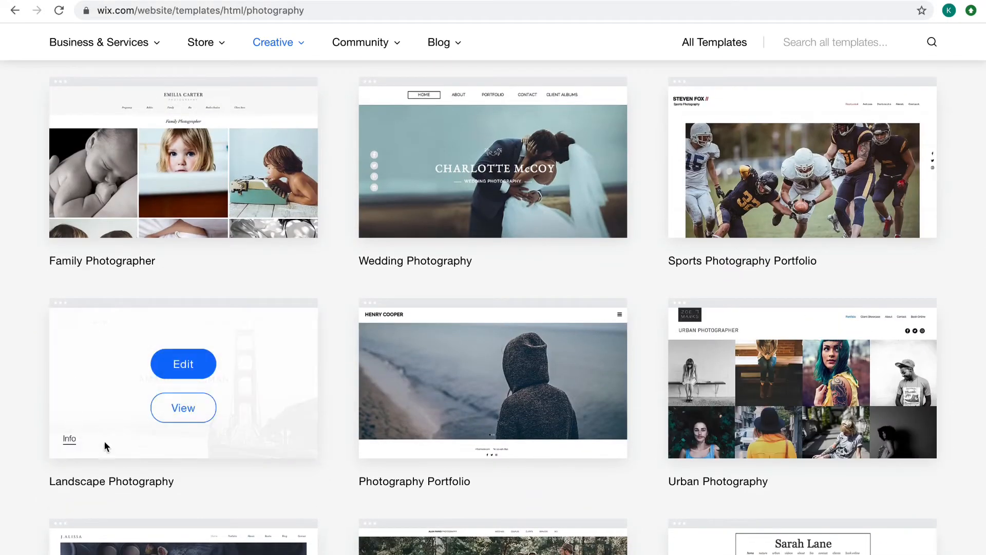
{"action": "scroll", "coordinate": [252, 470], "scroll_direction": "down", "scroll_amount": 20}
{"action": "scroll", "coordinate": [251, 470], "scroll_direction": "up", "scroll_amount": 6}
{"action": "scroll", "coordinate": [252, 470], "scroll_direction": "up", "scroll_amount": 2}
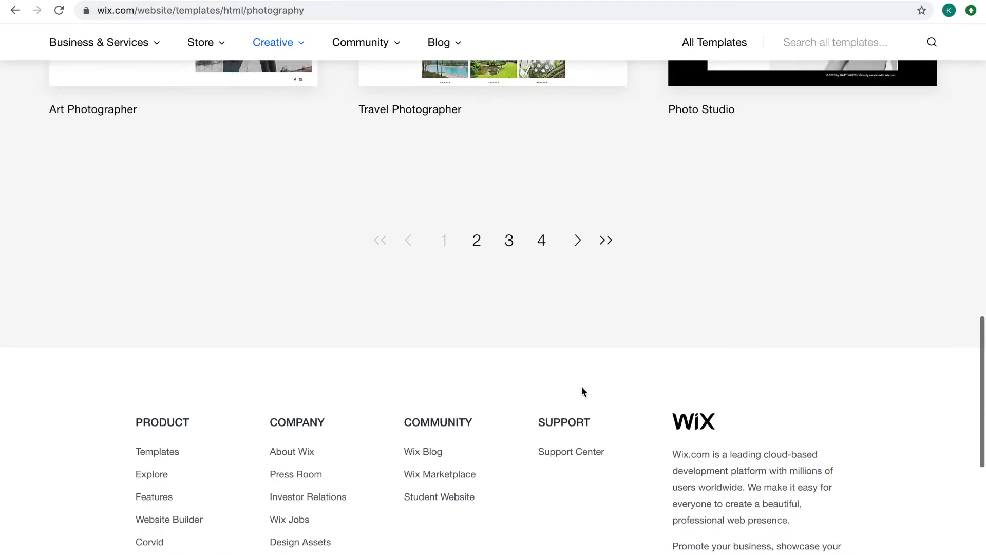
Go to page 2 of the photography templates and examine its designs, including Fashion Portfolio
{"action": "left_click", "coordinate": [478, 242]}
{"action": "mouse_move", "coordinate": [716, 362]}
{"action": "scroll", "coordinate": [716, 362], "scroll_direction": "down", "scroll_amount": 8}
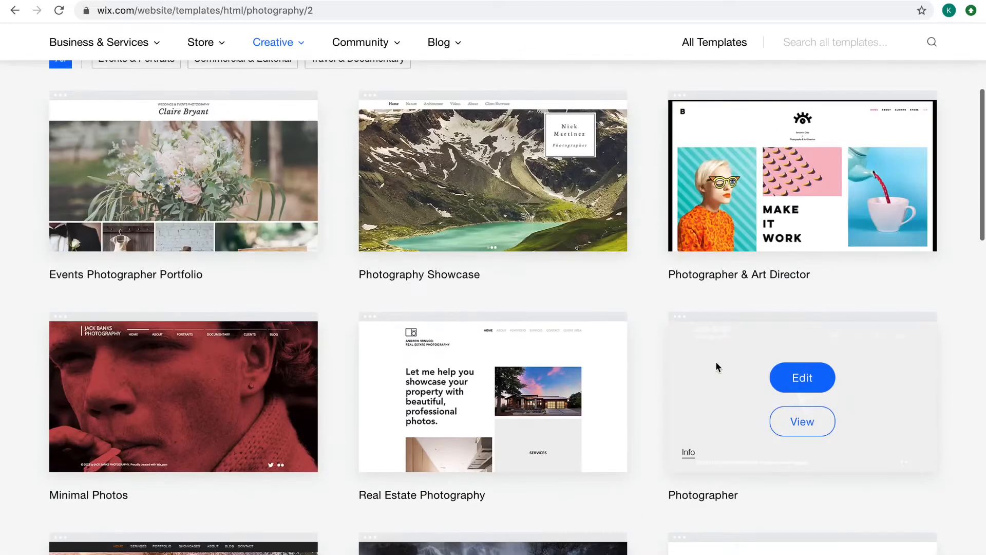
{"action": "scroll", "coordinate": [215, 407], "scroll_direction": "down", "scroll_amount": 4}
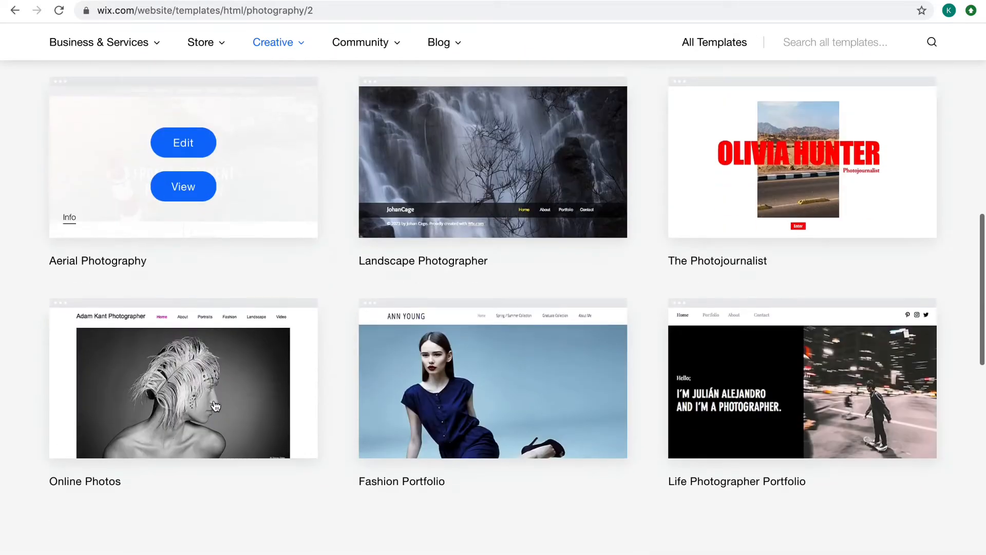
{"action": "mouse_move", "coordinate": [685, 414]}
{"action": "mouse_move", "coordinate": [462, 439]}
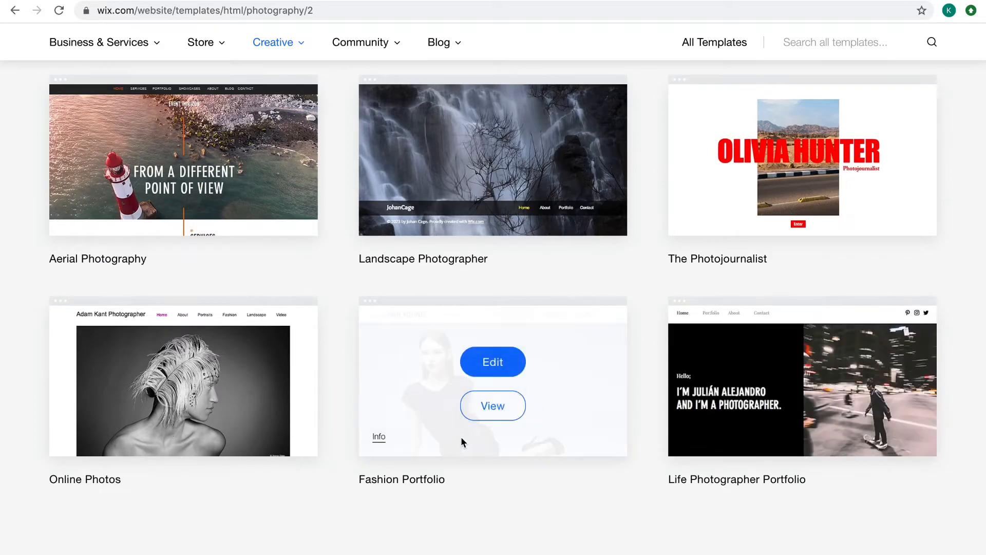
{"action": "mouse_move", "coordinate": [539, 424]}
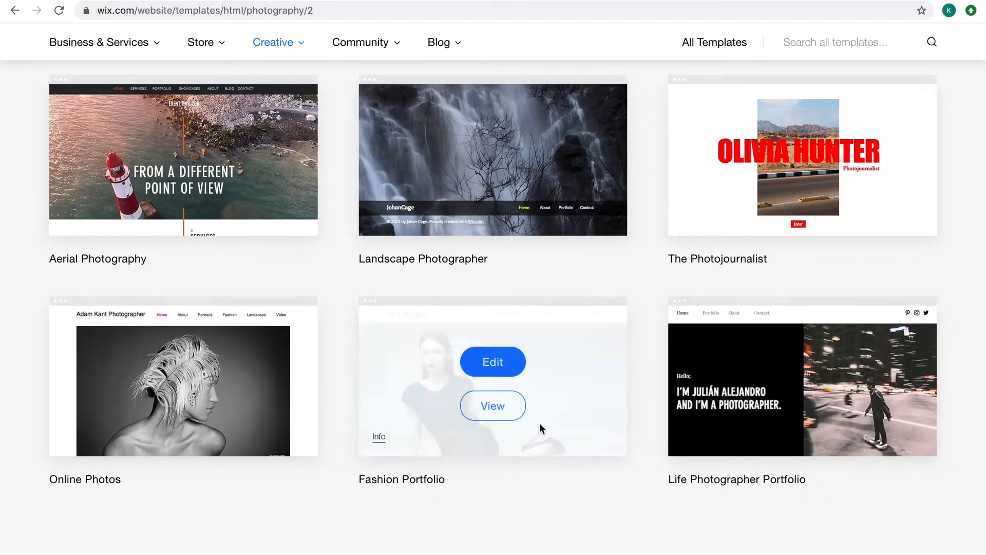
{"action": "scroll", "coordinate": [411, 391], "scroll_direction": "down", "scroll_amount": 3}
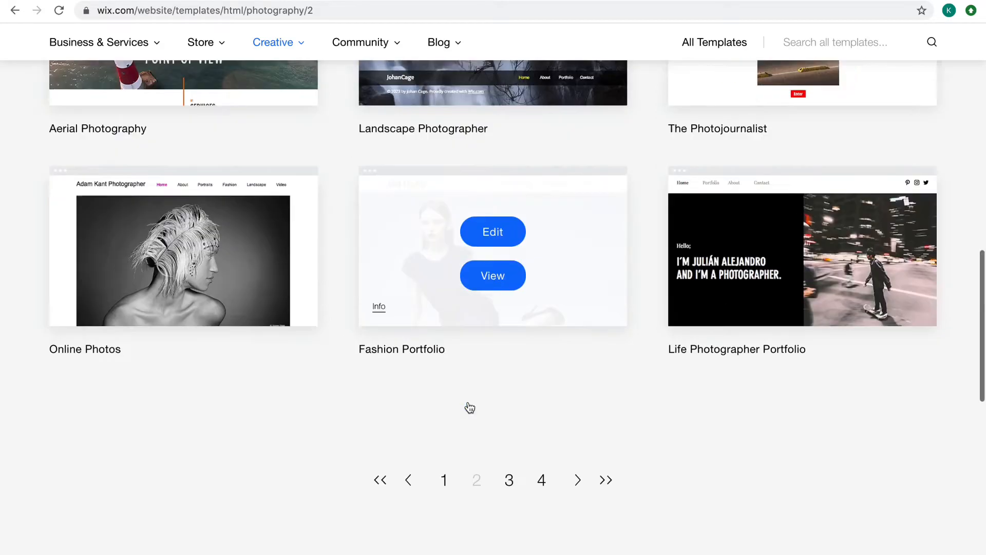
Open page 3 of the photography templates and look through its designs
{"action": "left_click", "coordinate": [507, 441]}
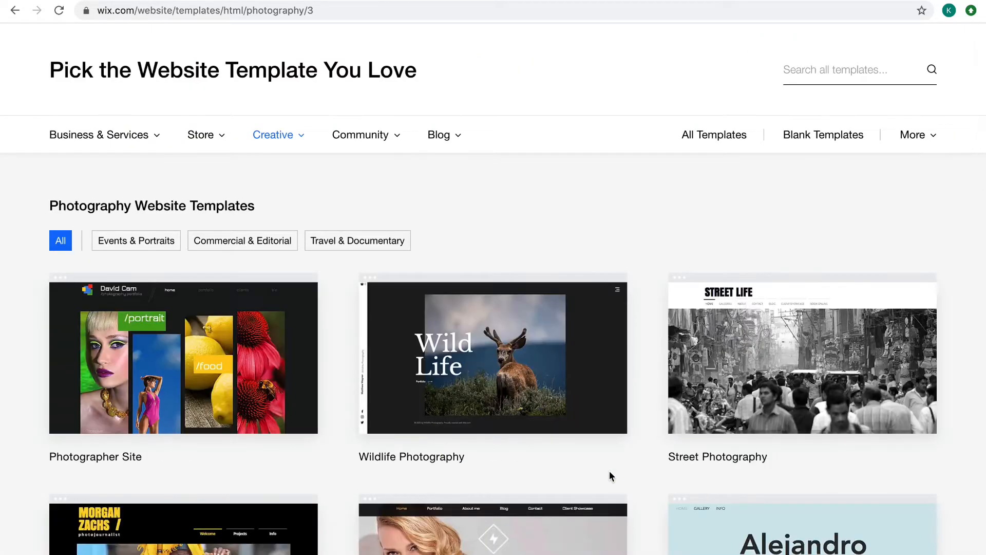
{"action": "scroll", "coordinate": [610, 471], "scroll_direction": "down", "scroll_amount": 2}
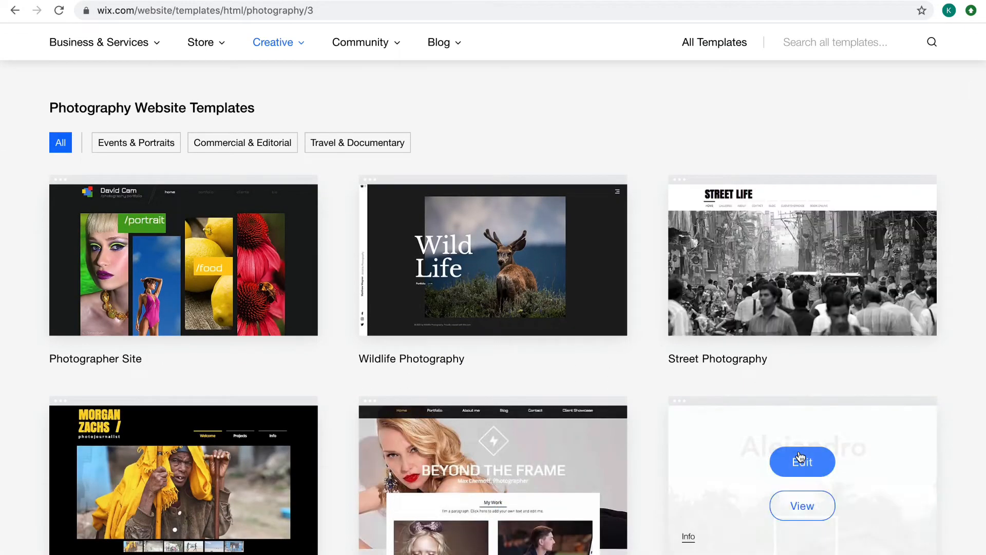
{"action": "scroll", "coordinate": [798, 426], "scroll_direction": "down", "scroll_amount": 6}
{"action": "scroll", "coordinate": [800, 457], "scroll_direction": "down", "scroll_amount": 6}
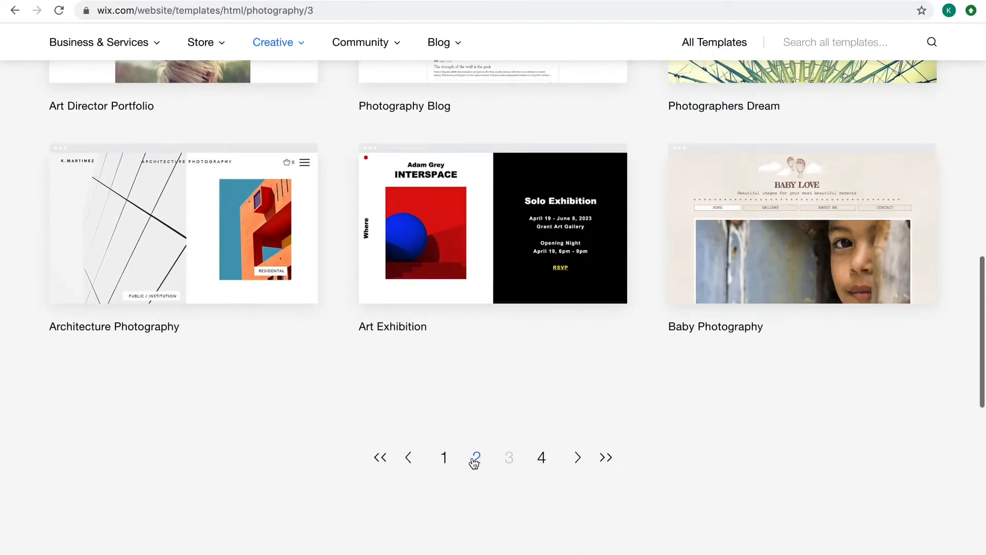
Return to page 2 of the photography templates and open the preview of the Events Photographer Portfolio template
{"action": "left_click", "coordinate": [476, 458]}
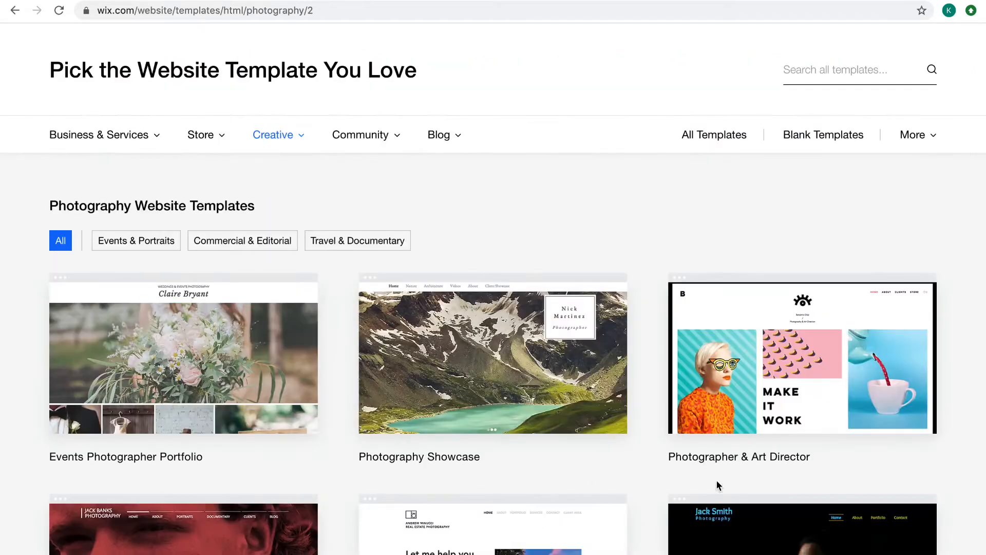
{"action": "scroll", "coordinate": [716, 479], "scroll_direction": "down", "scroll_amount": 4}
{"action": "mouse_move", "coordinate": [761, 399]}
{"action": "scroll", "coordinate": [762, 399], "scroll_direction": "down", "scroll_amount": 2}
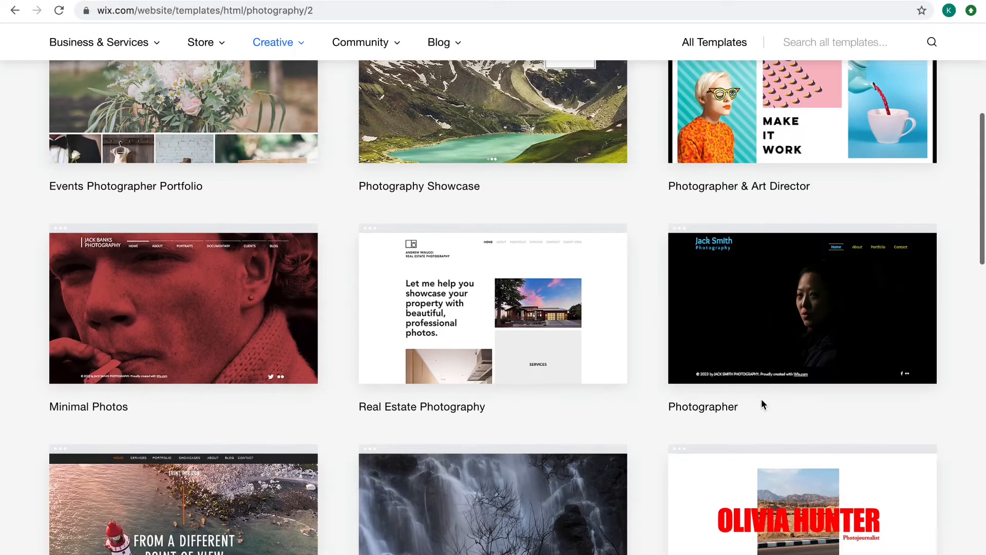
{"action": "scroll", "coordinate": [762, 399], "scroll_direction": "up", "scroll_amount": 5}
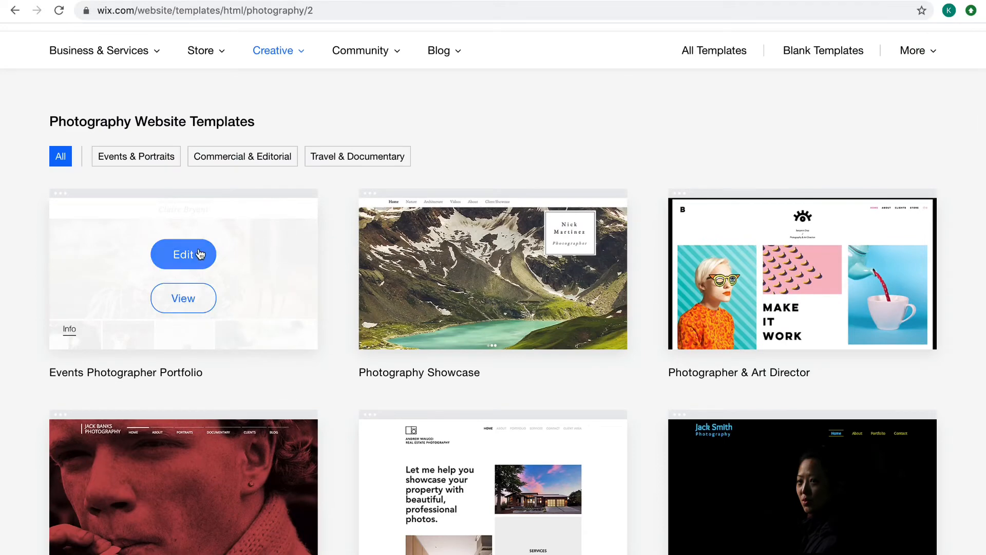
{"action": "left_click", "coordinate": [185, 298]}
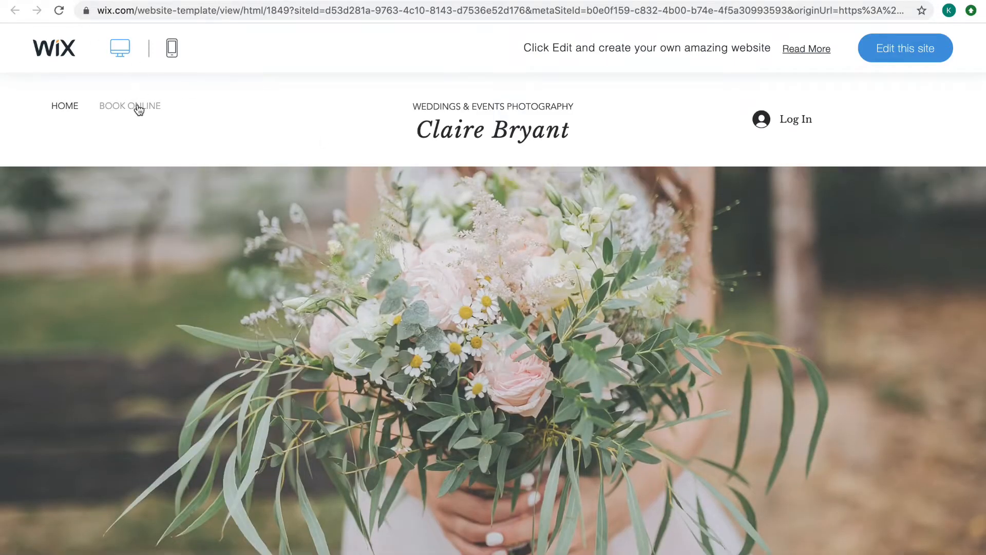
Examine the Book Online page in the template preview and dismiss the offer to edit this site
{"action": "left_click", "coordinate": [137, 112]}
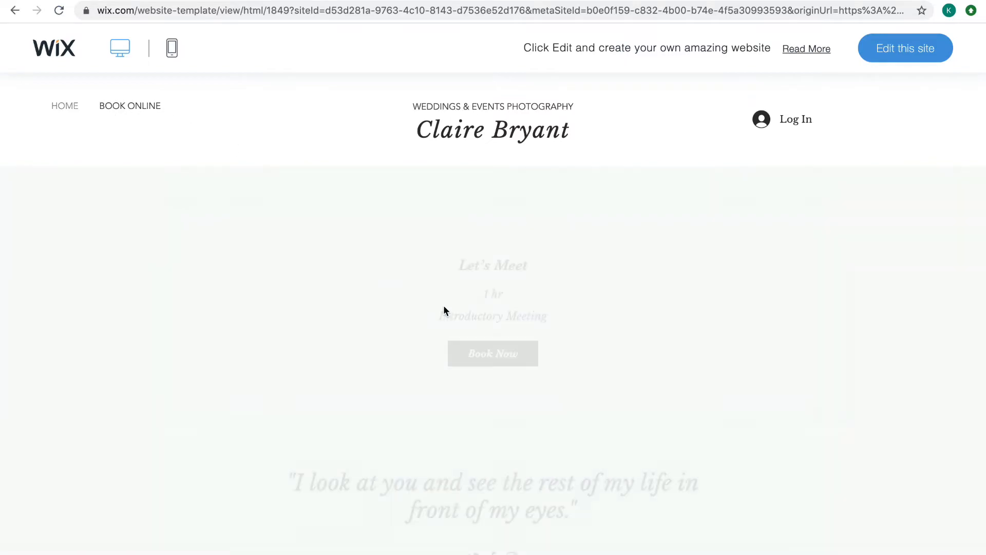
{"action": "scroll", "coordinate": [524, 316], "scroll_direction": "down", "scroll_amount": 4}
{"action": "scroll", "coordinate": [524, 318], "scroll_direction": "up", "scroll_amount": 3}
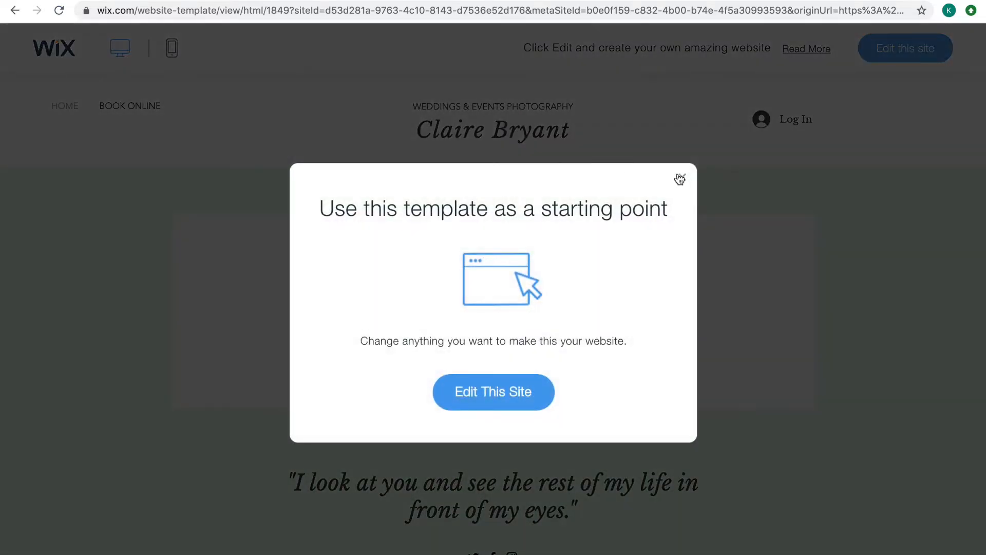
{"action": "left_click", "coordinate": [680, 178]}
Look through the previewed template's Home page, from the hero photo and gallery down to the mailing list form
{"action": "left_click", "coordinate": [62, 105]}
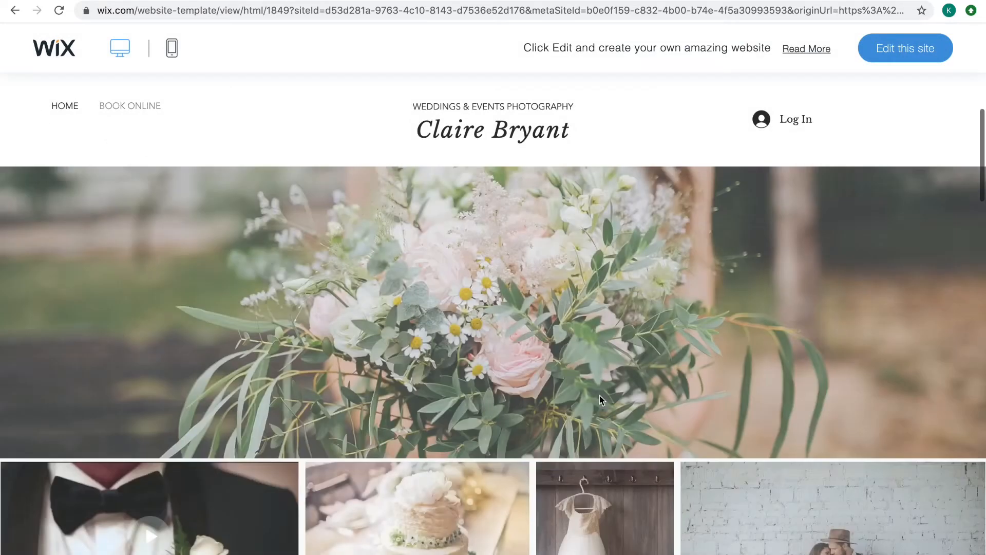
{"action": "scroll", "coordinate": [607, 395], "scroll_direction": "down", "scroll_amount": 15}
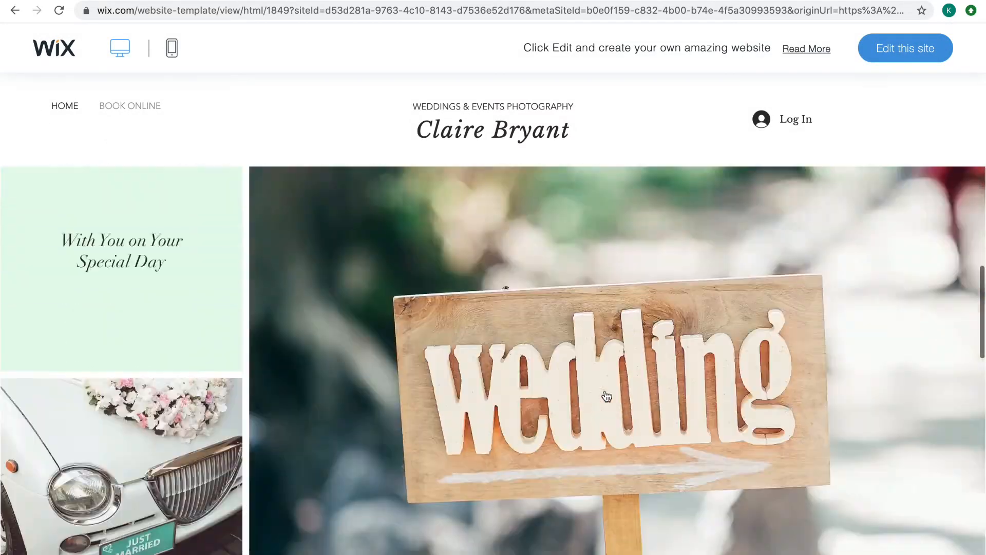
{"action": "scroll", "coordinate": [608, 394], "scroll_direction": "down", "scroll_amount": 5}
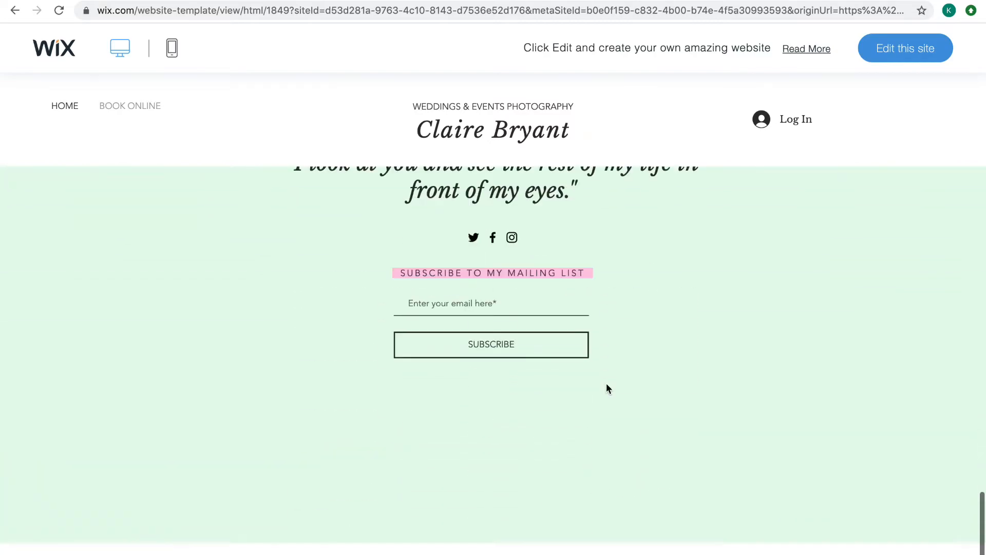
{"action": "mouse_move", "coordinate": [615, 549]}
{"action": "scroll", "coordinate": [639, 396], "scroll_direction": "up", "scroll_amount": 12}
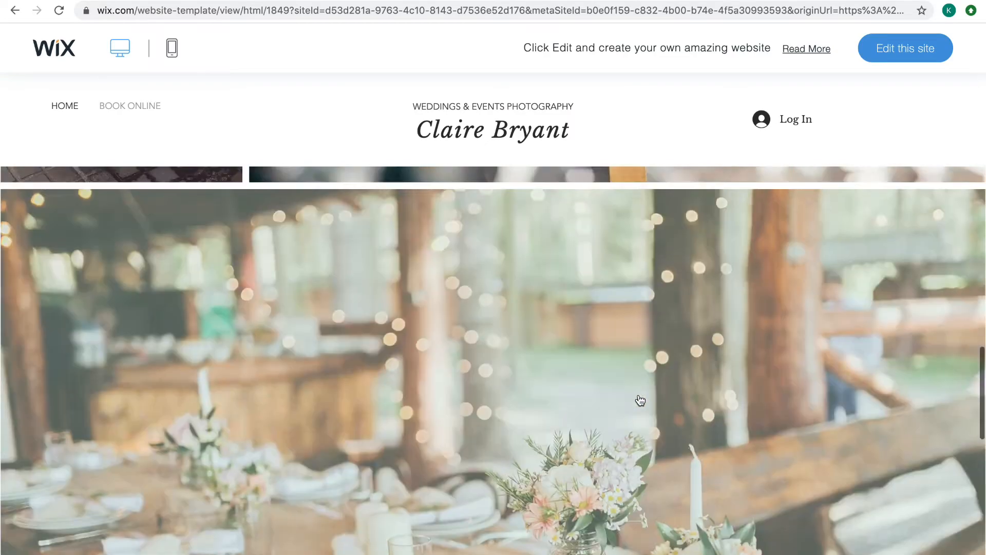
{"action": "scroll", "coordinate": [640, 400], "scroll_direction": "up", "scroll_amount": 5}
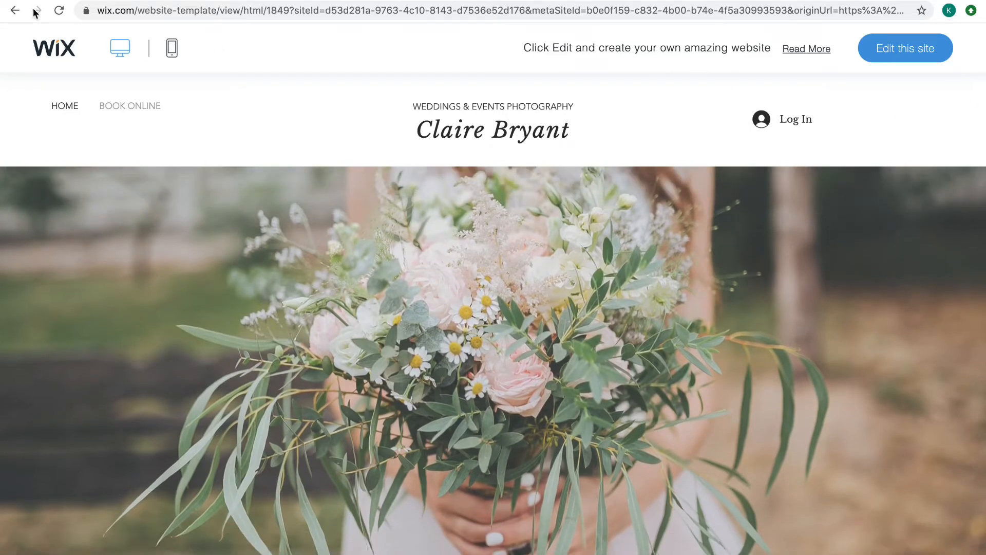
Leave the preview for page 2 of the photography templates and open the Fashion Portfolio template for editing
{"action": "left_click", "coordinate": [15, 10]}
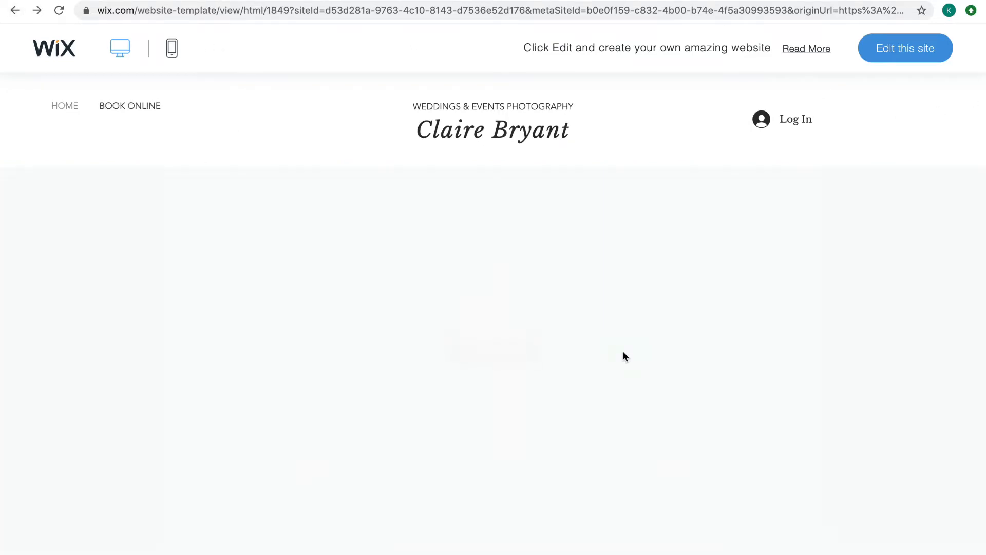
{"action": "left_click", "coordinate": [15, 11]}
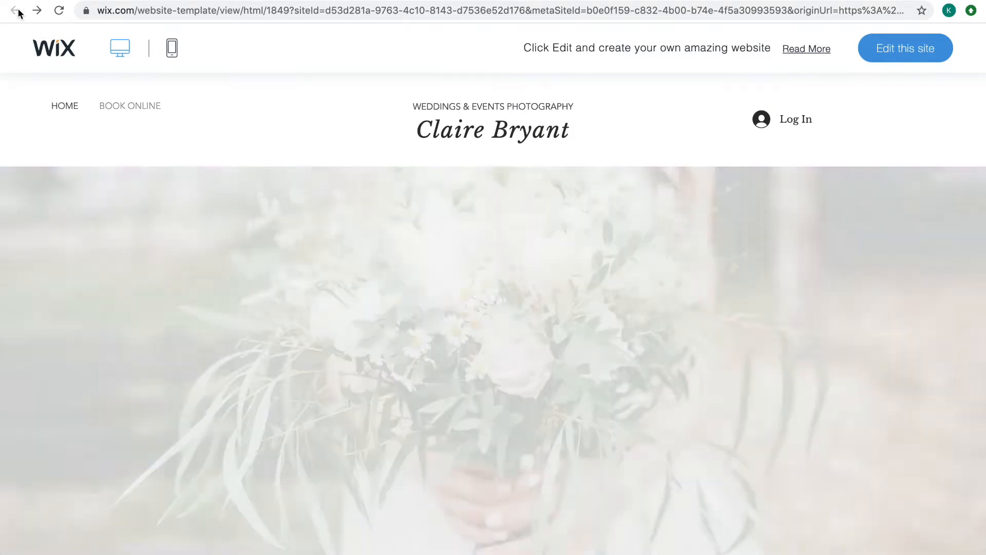
{"action": "left_click", "coordinate": [15, 11]}
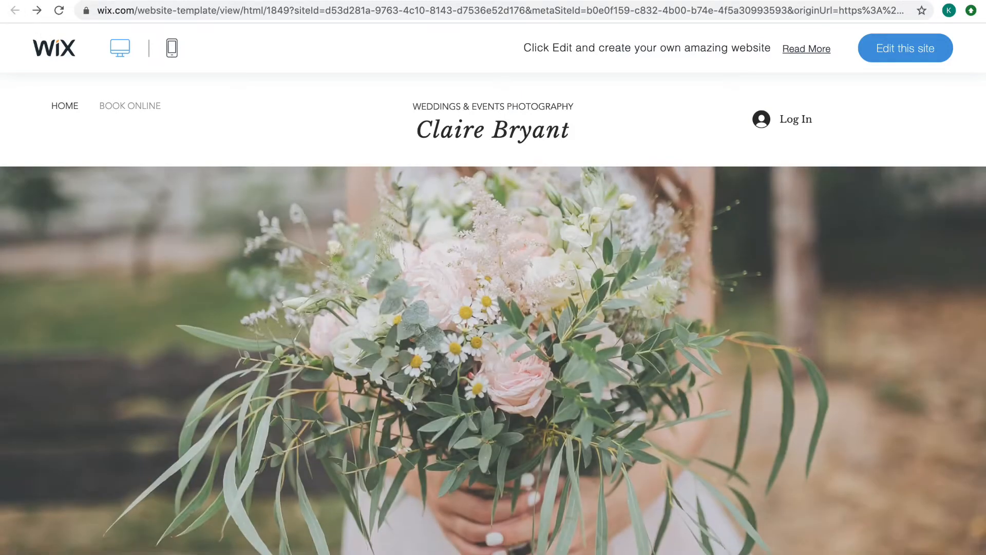
{"action": "scroll", "coordinate": [430, 305], "scroll_direction": "down", "scroll_amount": 18}
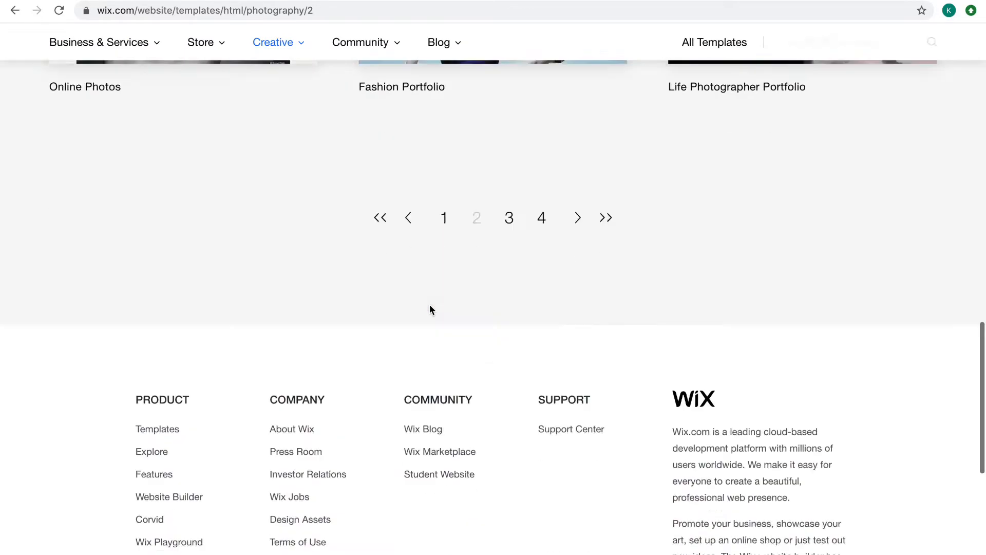
{"action": "scroll", "coordinate": [430, 304], "scroll_direction": "up", "scroll_amount": 6}
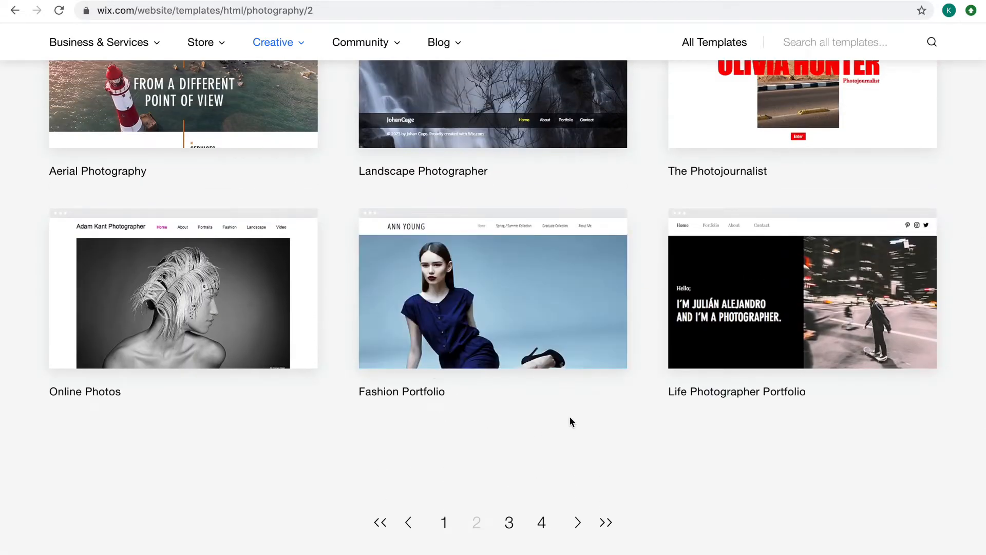
{"action": "scroll", "coordinate": [570, 415], "scroll_direction": "up", "scroll_amount": 2}
{"action": "scroll", "coordinate": [570, 420], "scroll_direction": "down", "scroll_amount": 1}
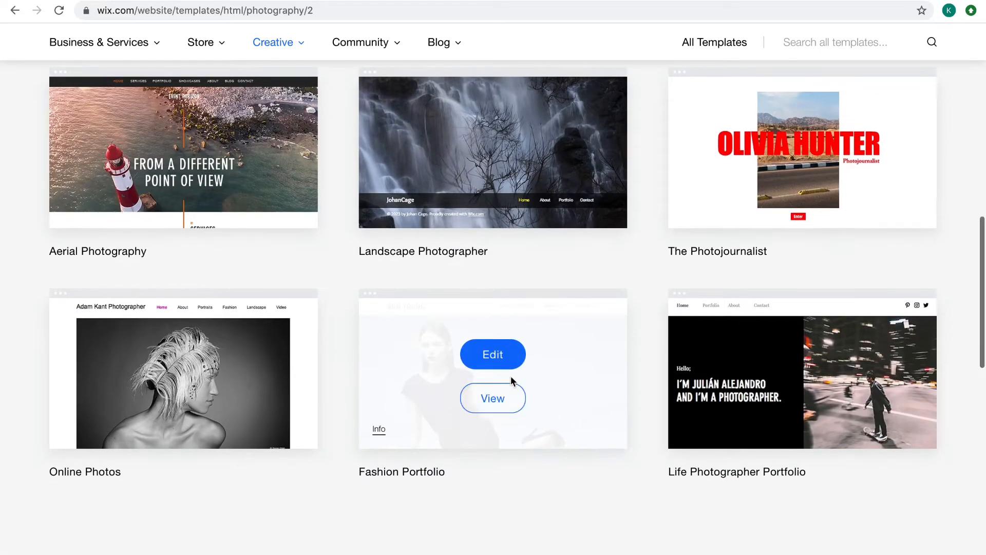
{"action": "left_click", "coordinate": [501, 359]}
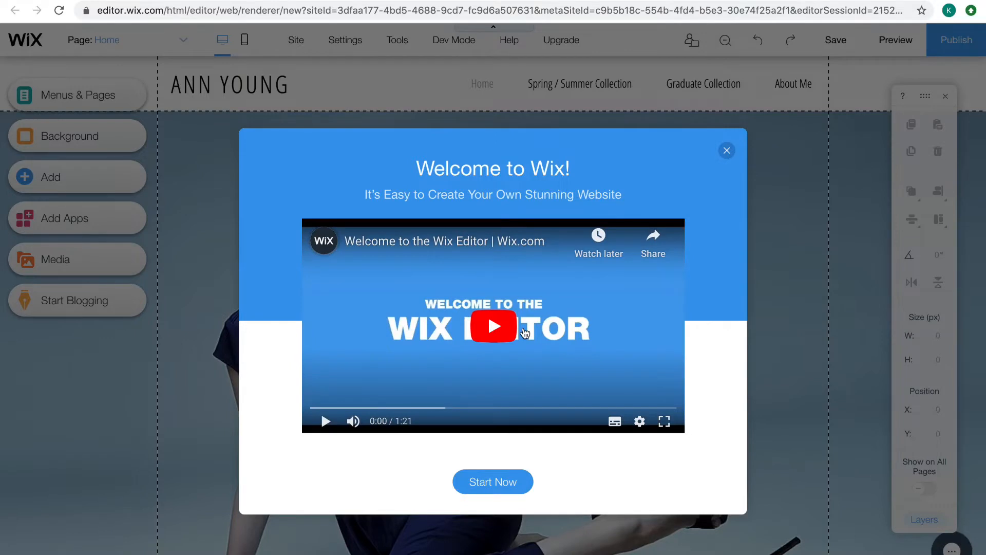
Sample the Wix Editor welcome video, skipping ahead to 0:17, and close the welcome window
{"action": "left_click", "coordinate": [485, 332]}
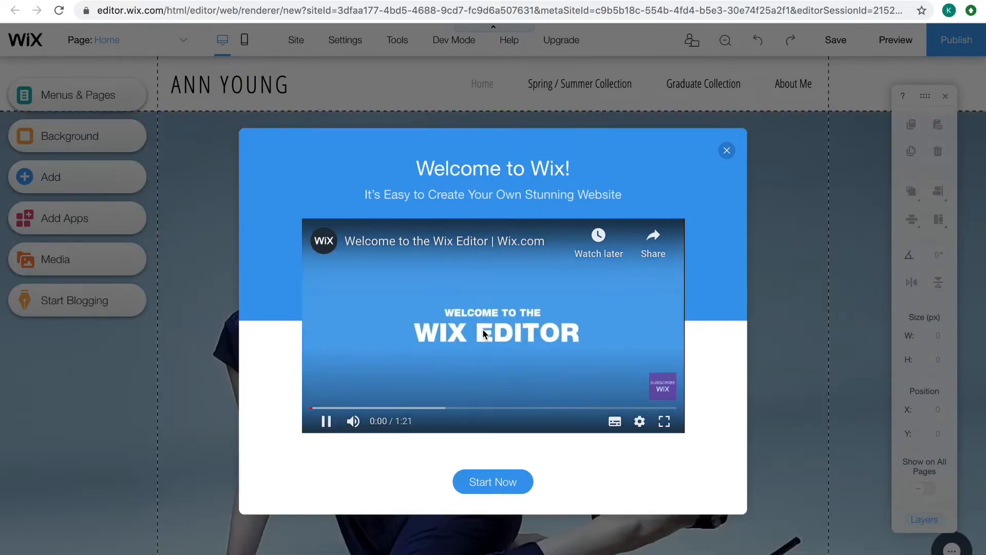
{"action": "left_click", "coordinate": [433, 370]}
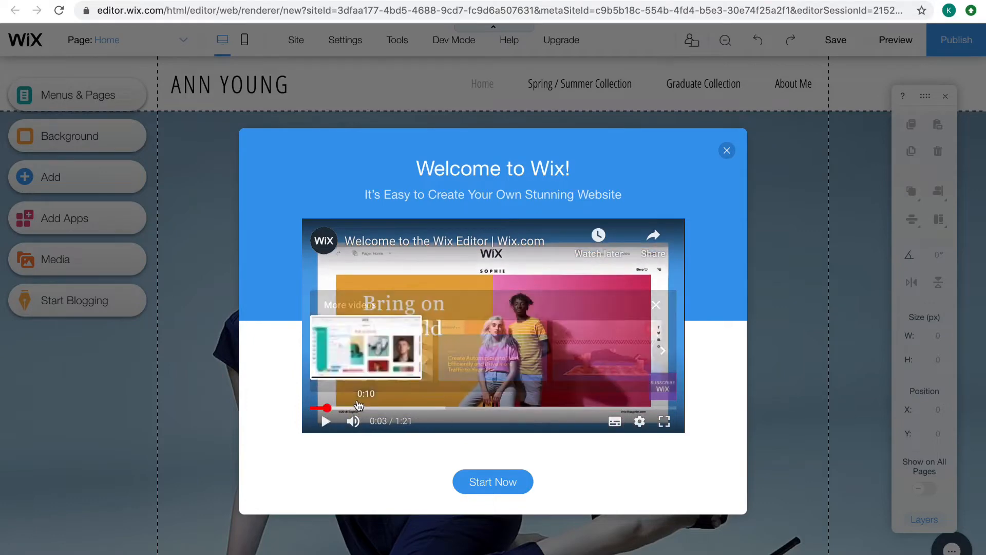
{"action": "left_click_drag", "start_coordinate": [363, 407], "coordinate": [389, 397]}
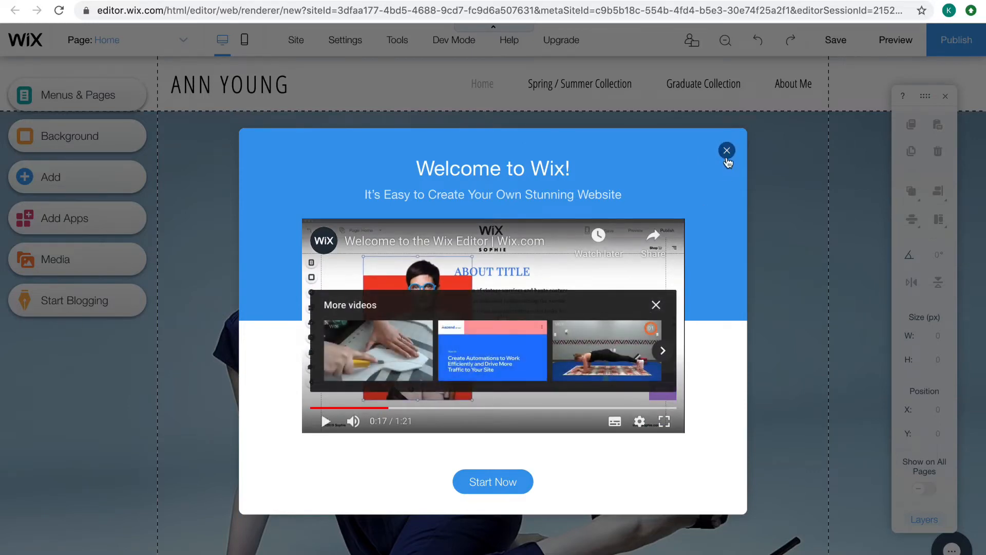
{"action": "left_click", "coordinate": [727, 150]}
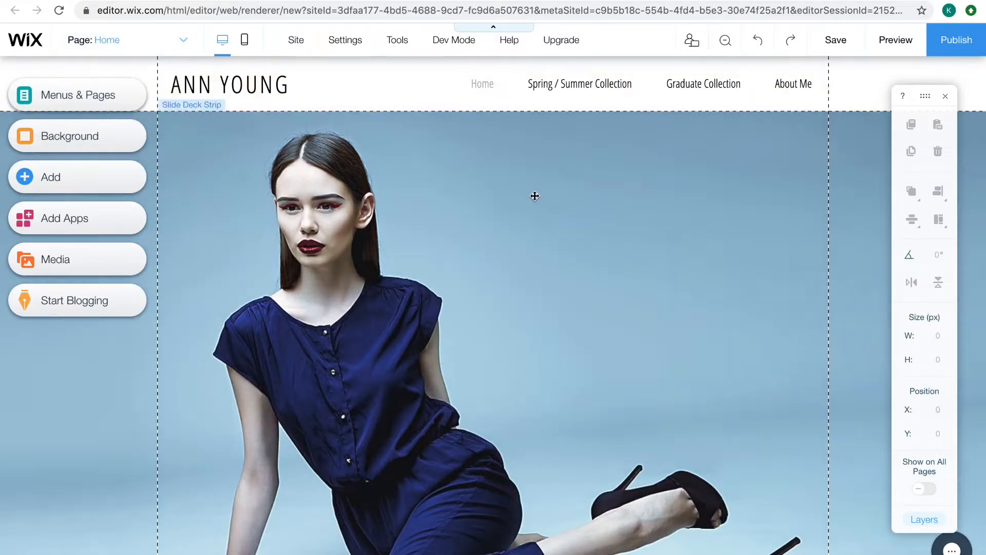
Switch the editor from the Home page to the Spring / Summer Collection page
{"action": "mouse_move", "coordinate": [565, 47]}
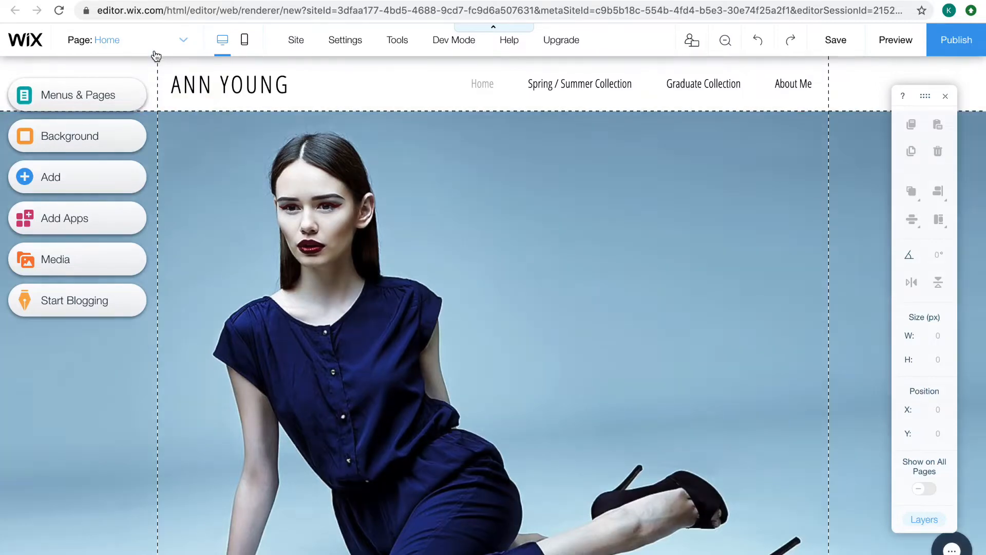
{"action": "left_click", "coordinate": [184, 41]}
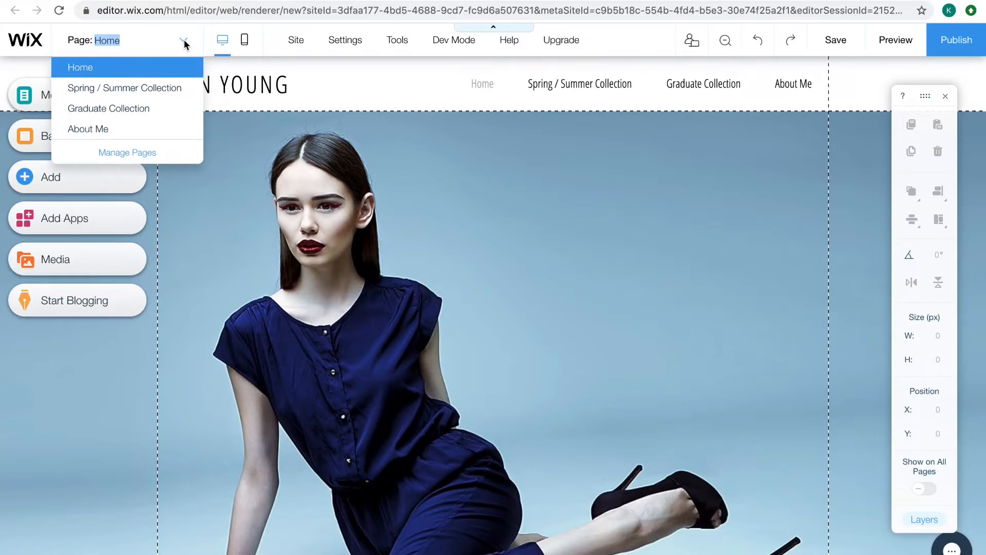
{"action": "left_click", "coordinate": [162, 88]}
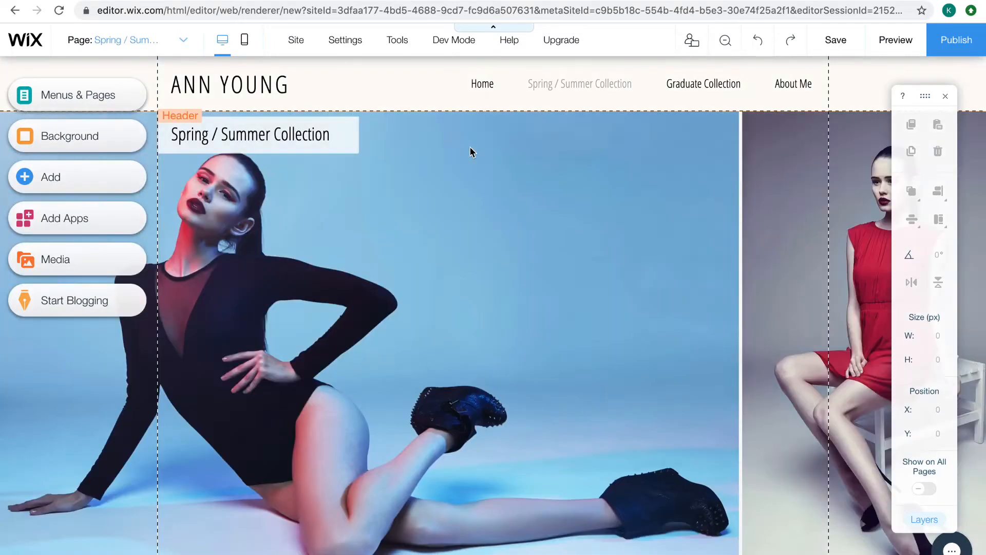
Try to open other pages through the horizontal menu in the site's header
{"action": "double_click", "coordinate": [563, 84]}
{"action": "left_click", "coordinate": [693, 85]}
{"action": "left_click", "coordinate": [801, 90]}
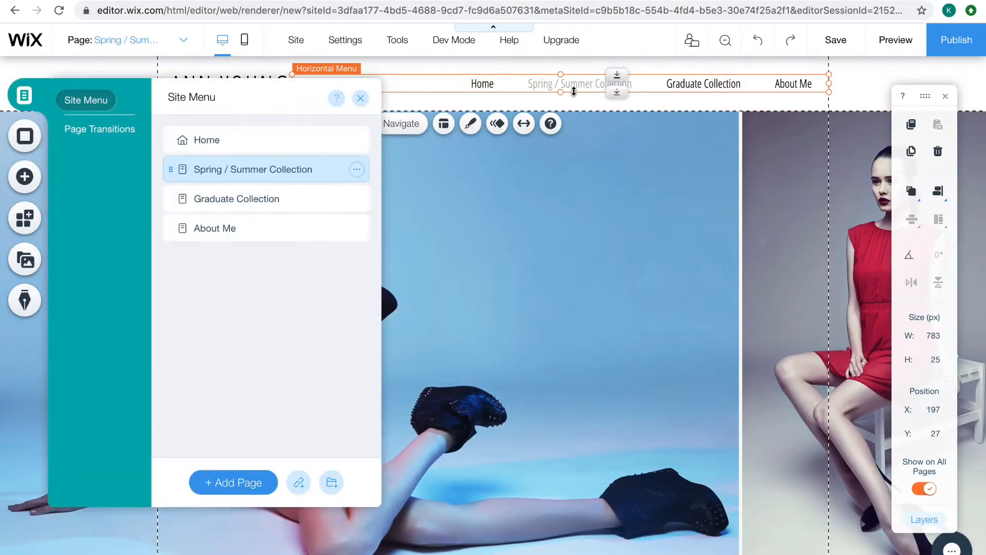
{"action": "left_click", "coordinate": [474, 78]}
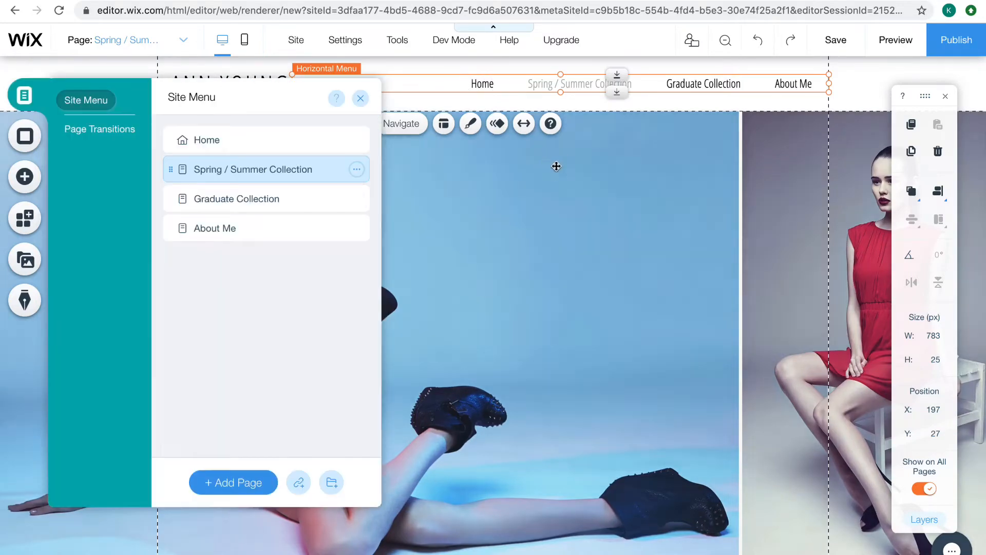
{"action": "left_click", "coordinate": [555, 167]}
Switch back to the Home page, open the Spring / Summer Collection page from the site menu list, and close the list
{"action": "left_click", "coordinate": [147, 39]}
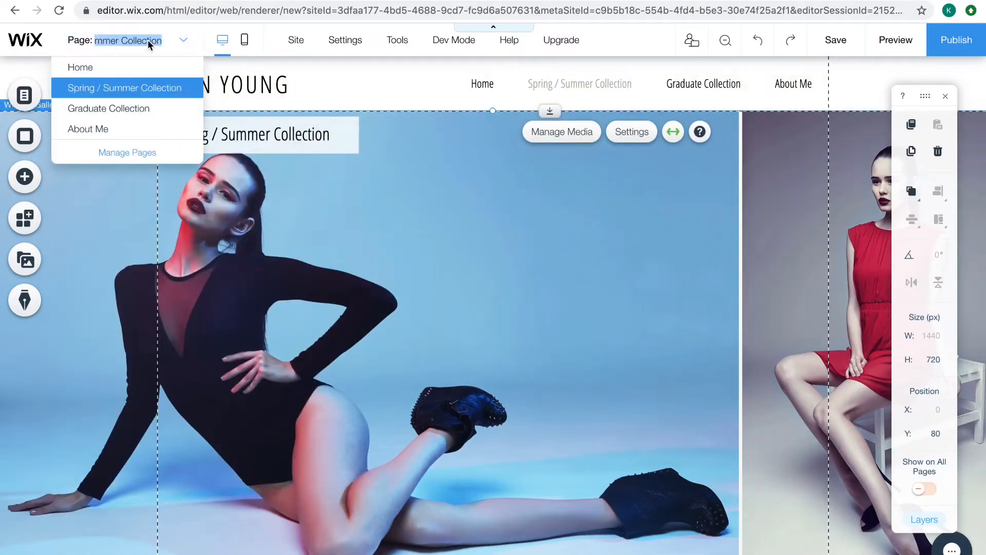
{"action": "left_click", "coordinate": [129, 63]}
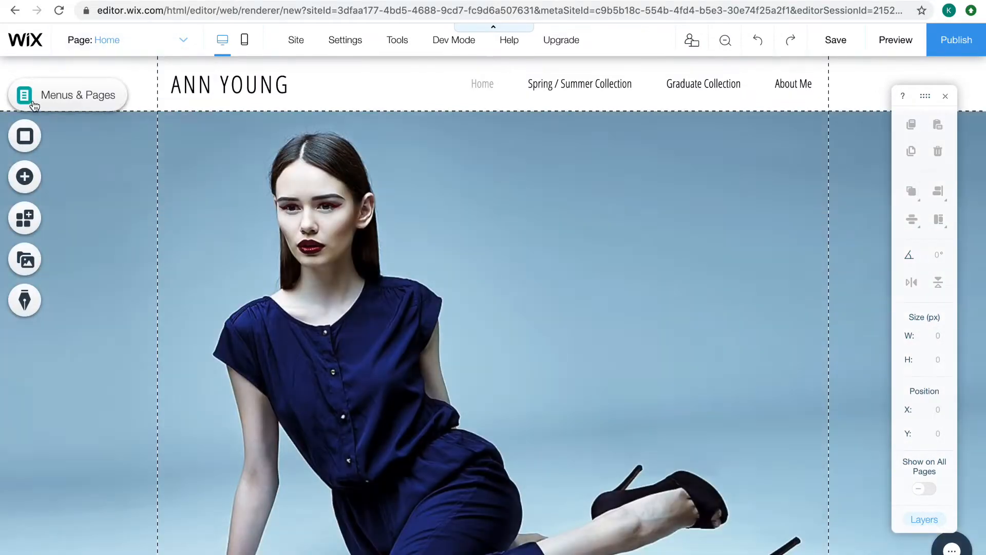
{"action": "left_click", "coordinate": [34, 106]}
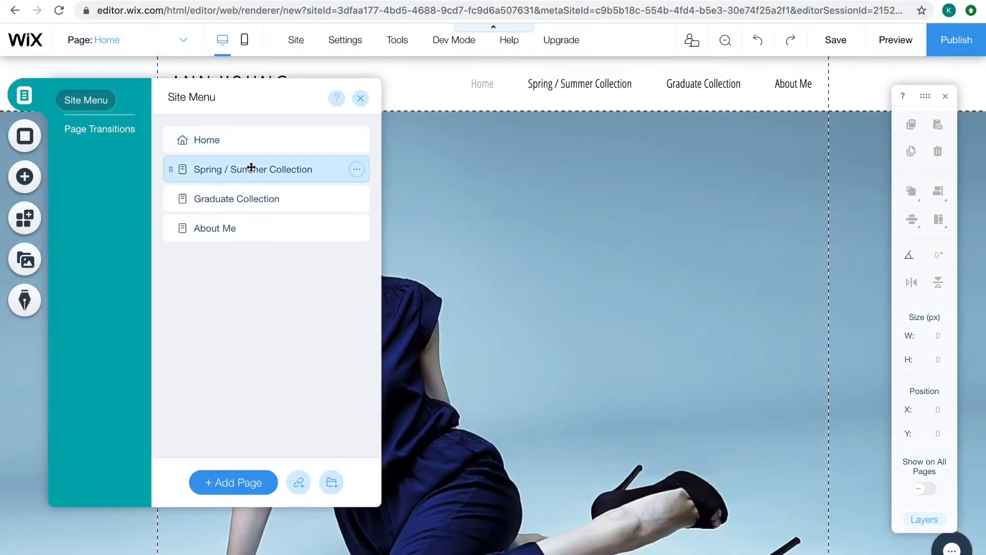
{"action": "left_click", "coordinate": [252, 169]}
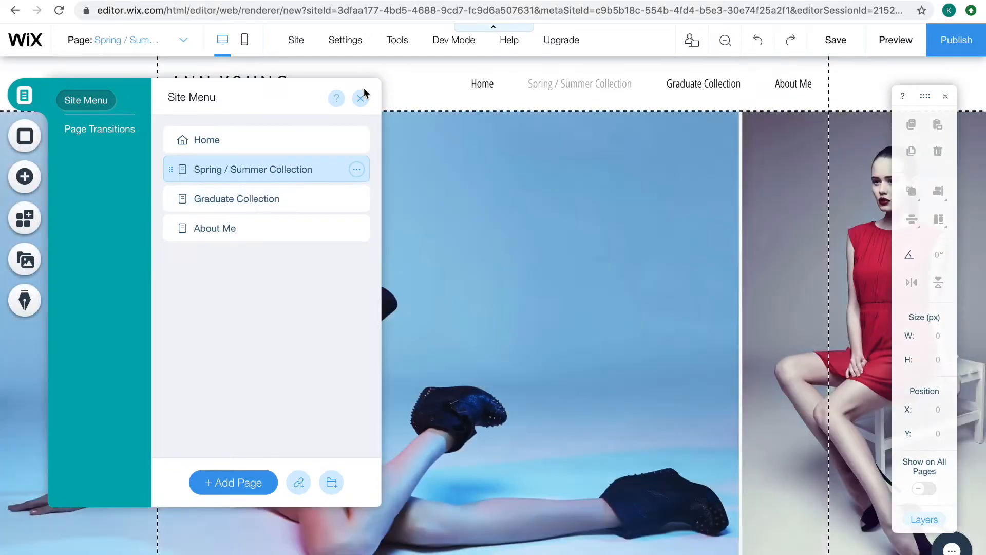
{"action": "left_click", "coordinate": [360, 99]}
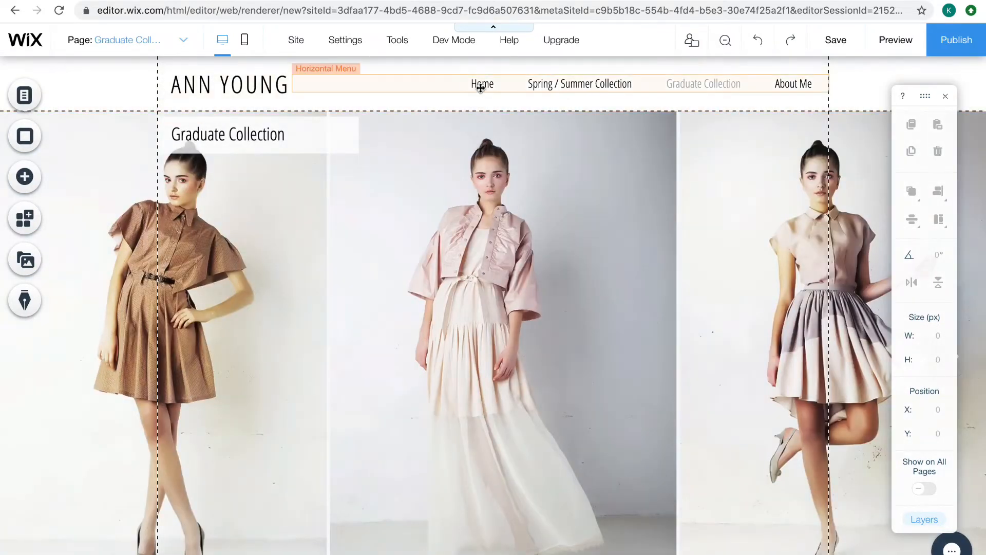
Show the page management view of the site's menu from the Graduate Collection page and close it
{"action": "left_click", "coordinate": [176, 40]}
{"action": "left_click", "coordinate": [120, 153]}
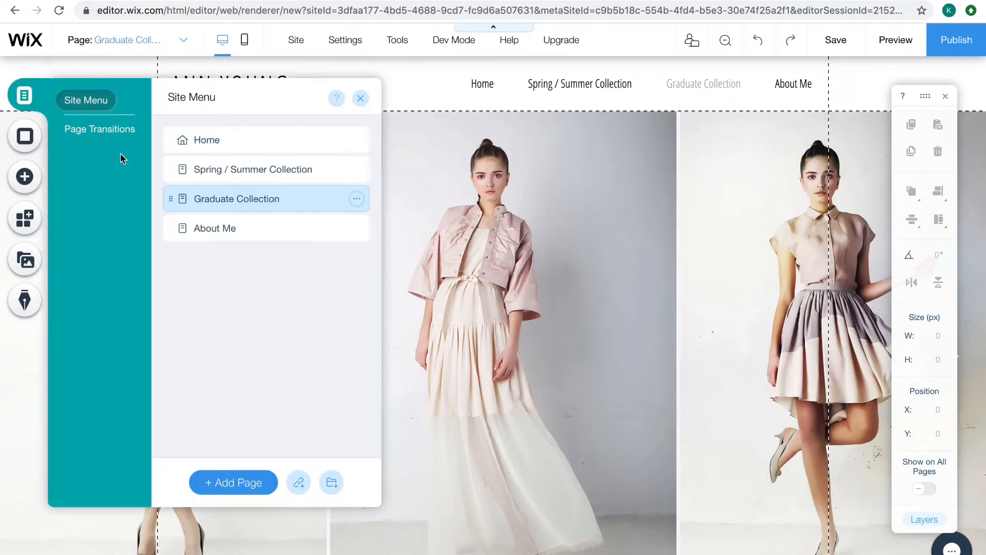
{"action": "left_click", "coordinate": [361, 98]}
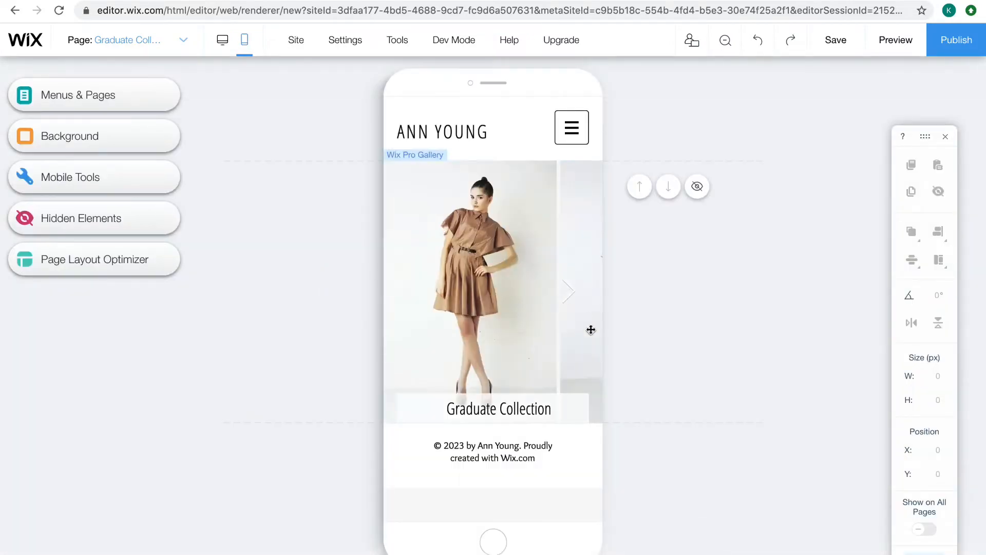
Inspect the gallery and the mobile menu in the mobile layout, and switch the editor back to the desktop layout
{"action": "left_click", "coordinate": [565, 287]}
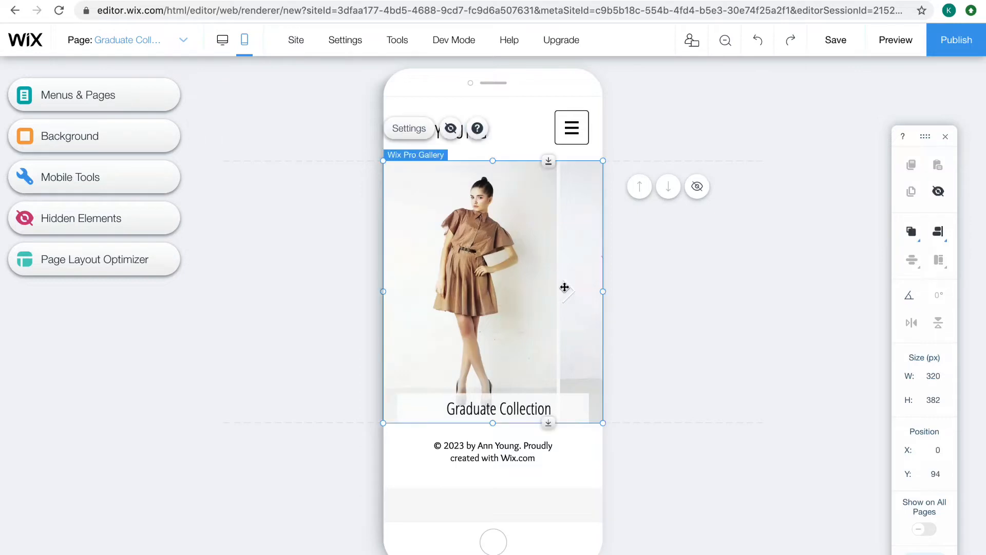
{"action": "left_click", "coordinate": [616, 304]}
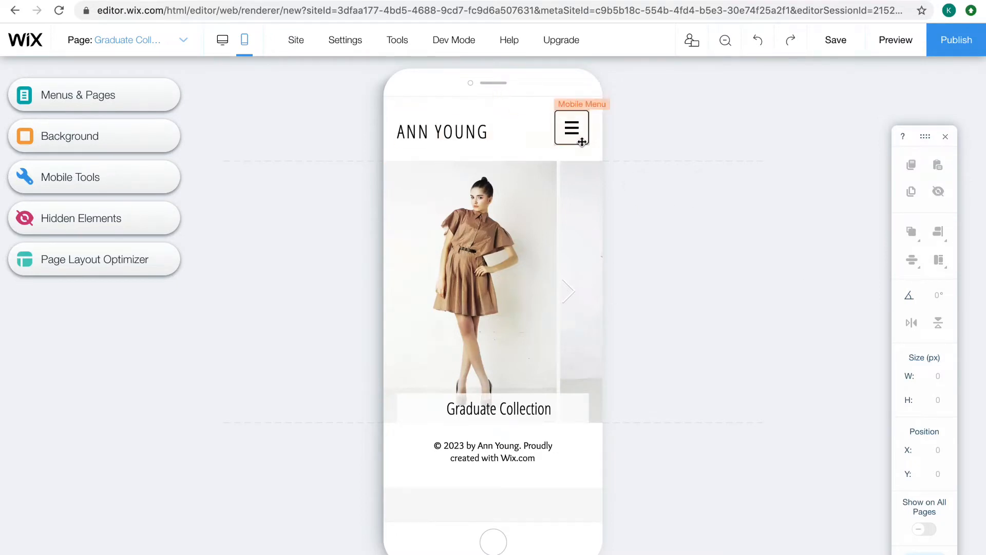
{"action": "left_click", "coordinate": [574, 129]}
{"action": "left_click", "coordinate": [520, 187]}
{"action": "left_click", "coordinate": [667, 282]}
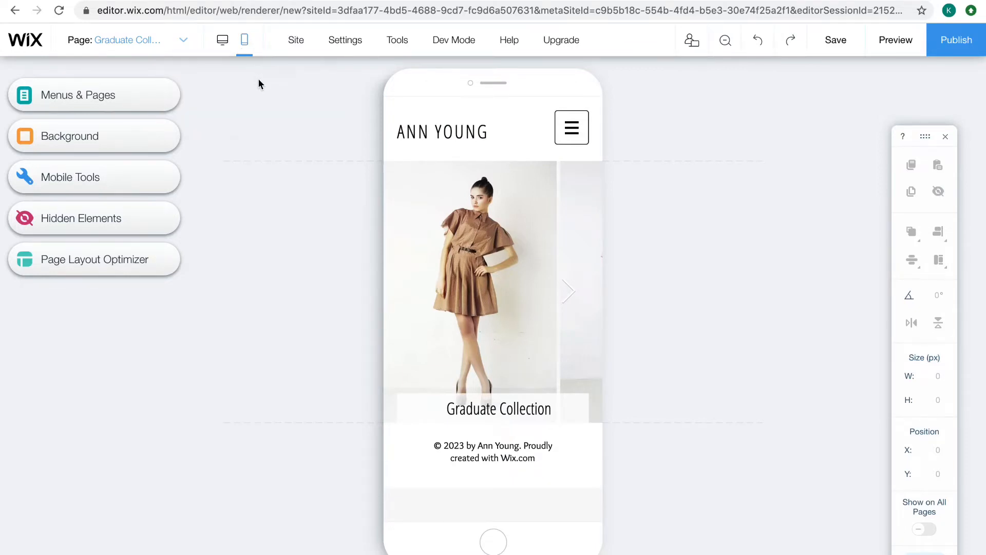
{"action": "left_click", "coordinate": [220, 47]}
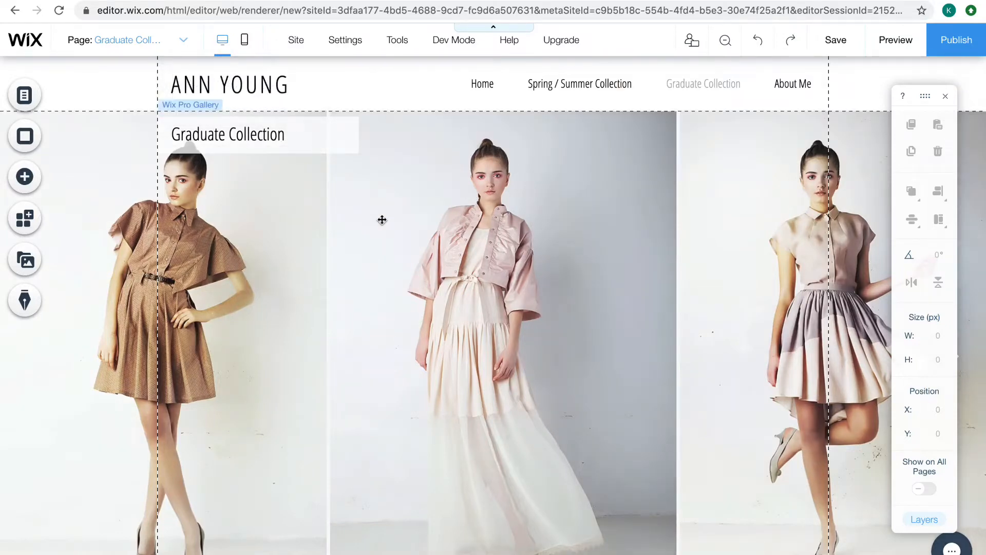
Save the site under the free Wix.com domain with the address ending mysite, and finish without publishing
{"action": "mouse_move", "coordinate": [295, 51]}
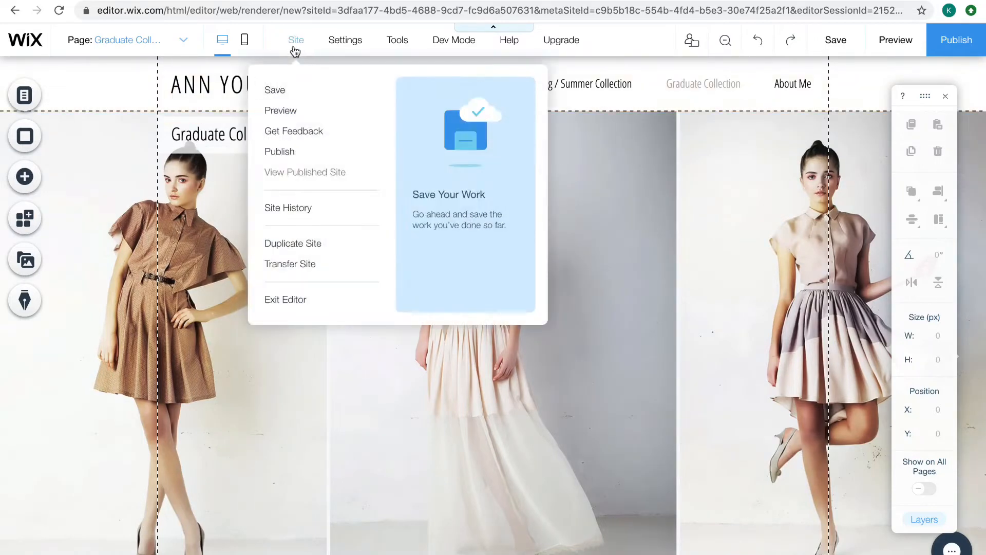
{"action": "left_click", "coordinate": [282, 90]}
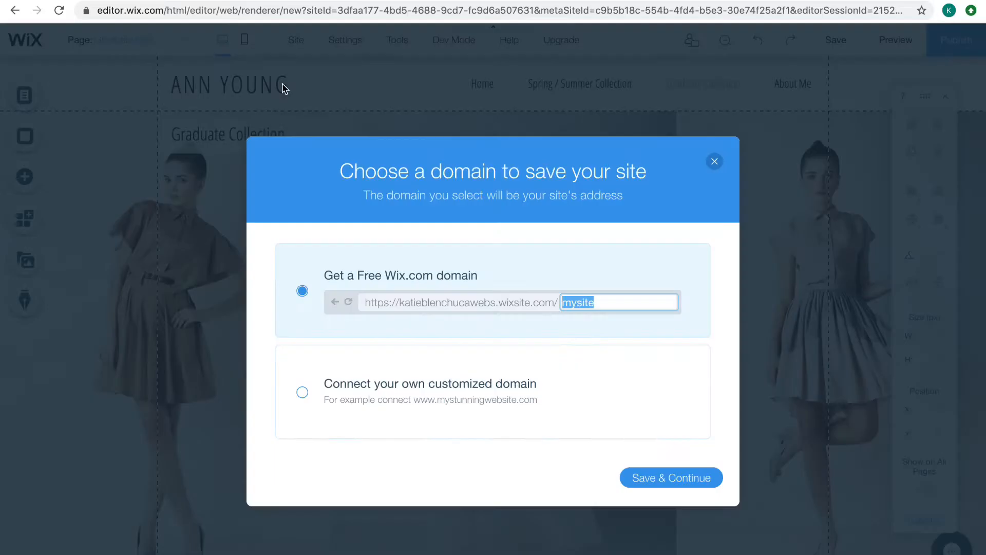
{"action": "left_click", "coordinate": [687, 482]}
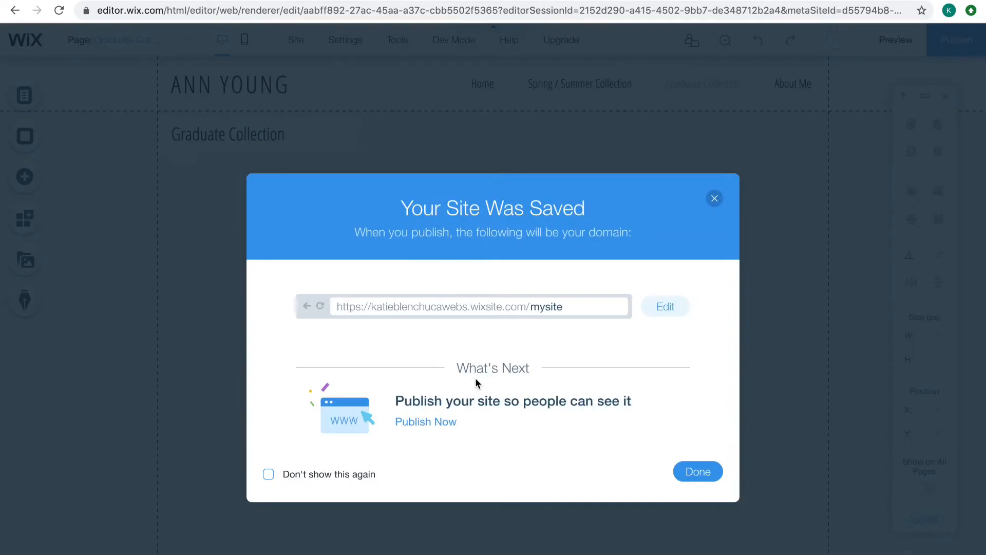
{"action": "left_click", "coordinate": [698, 472]}
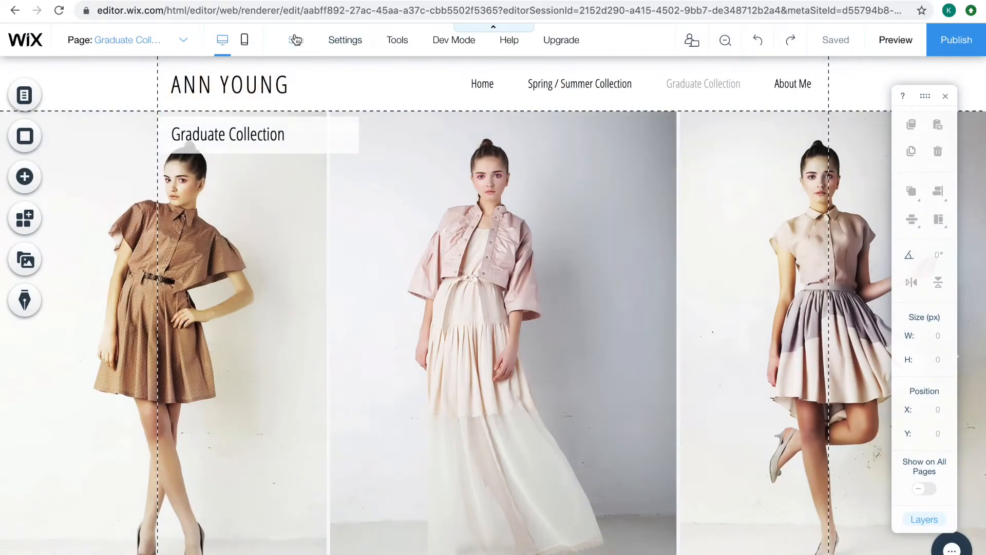
Preview the site, view its Home and About Me pages, and return to the editor
{"action": "mouse_move", "coordinate": [296, 42]}
{"action": "left_click", "coordinate": [299, 111]}
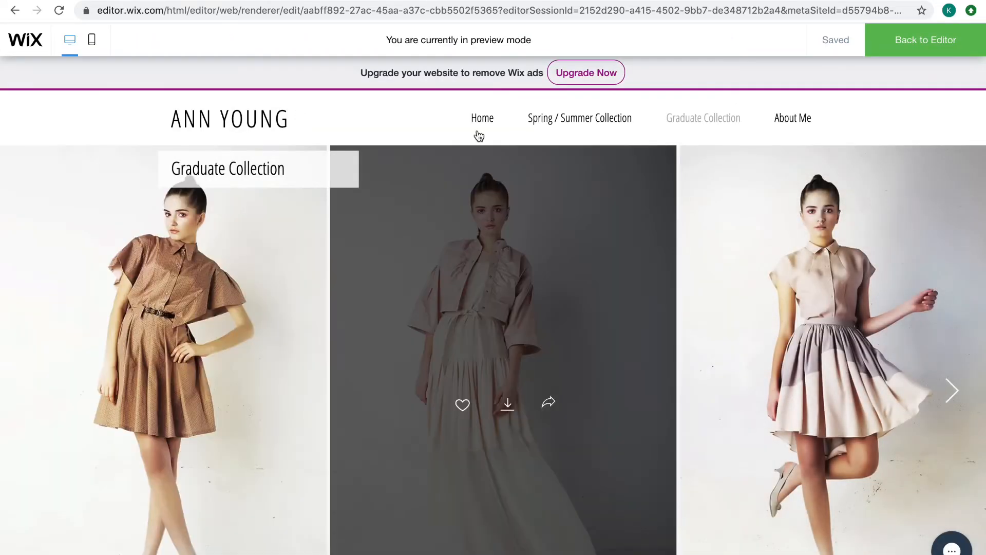
{"action": "left_click", "coordinate": [483, 117]}
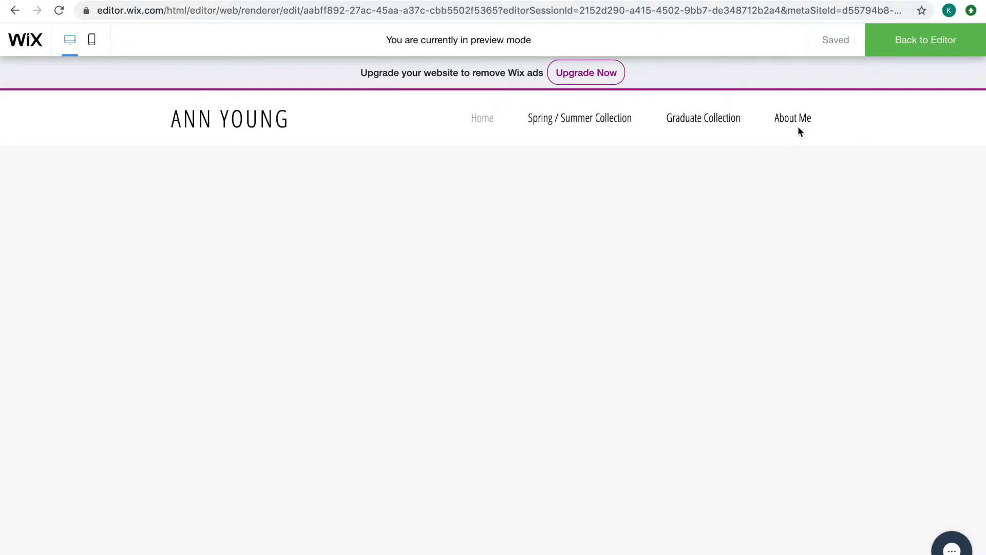
{"action": "left_click", "coordinate": [797, 119]}
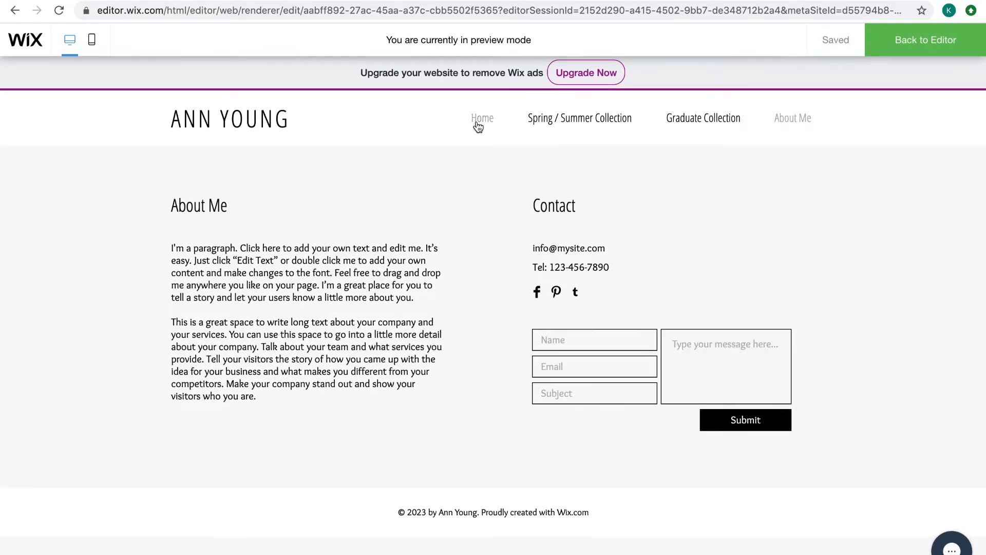
{"action": "left_click", "coordinate": [912, 41]}
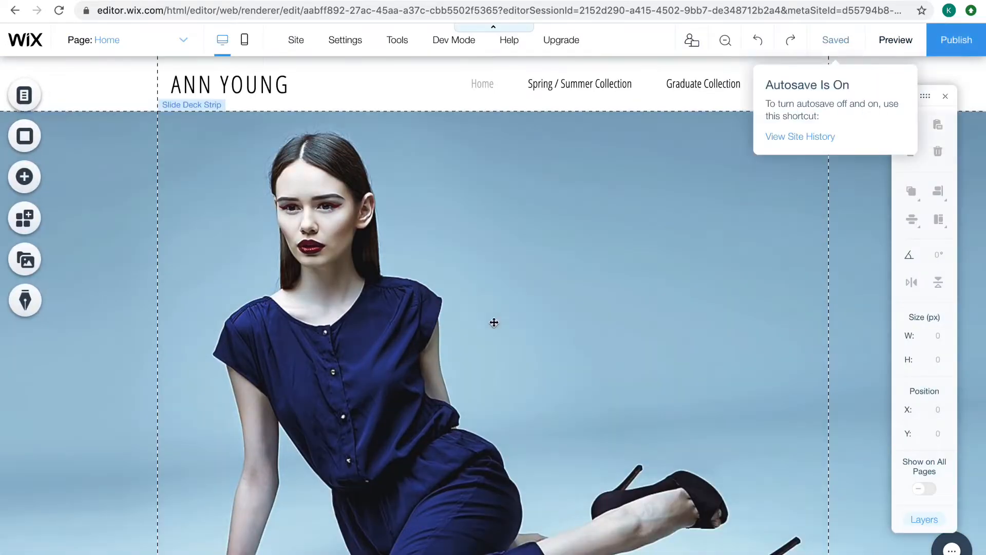
Open the site's Premium upgrade page and view the Business & eCommerce plans before returning to the Website plans
{"action": "mouse_move", "coordinate": [305, 45]}
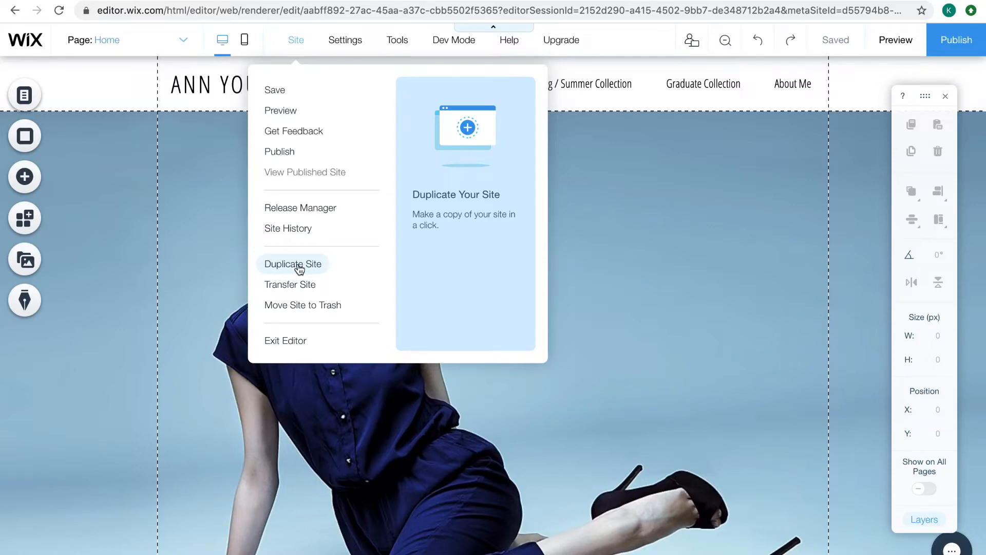
{"action": "mouse_move", "coordinate": [347, 45]}
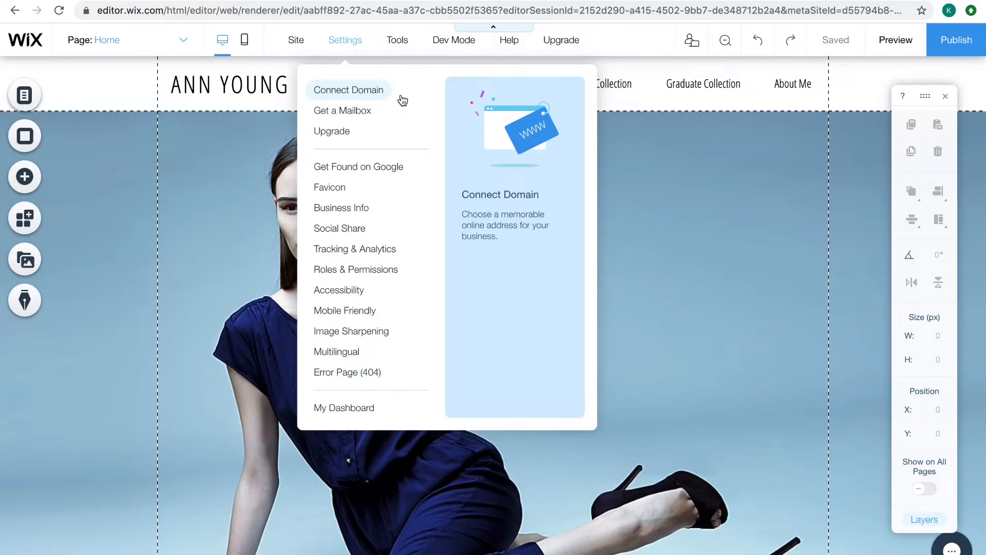
{"action": "left_click", "coordinate": [346, 132]}
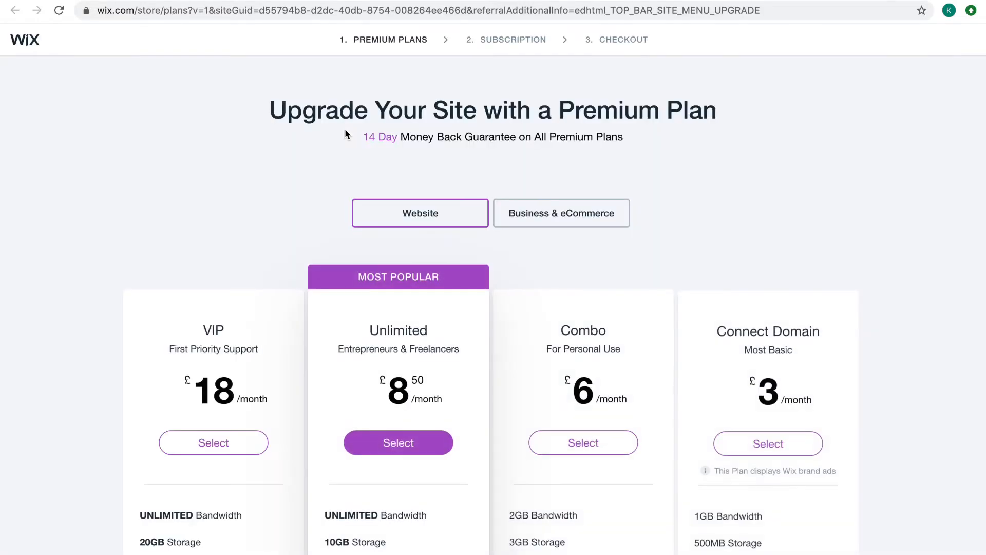
{"action": "scroll", "coordinate": [399, 414], "scroll_direction": "down", "scroll_amount": 2}
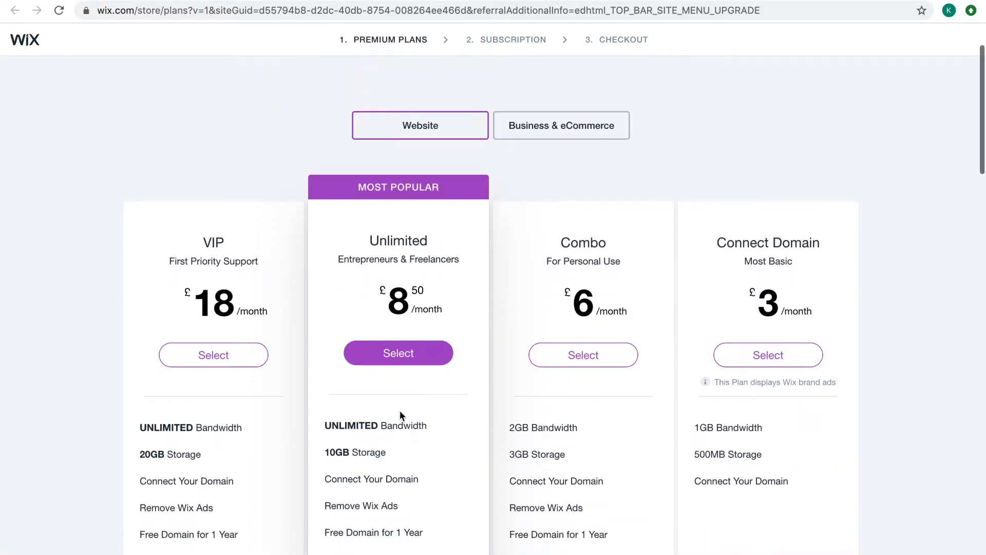
{"action": "scroll", "coordinate": [400, 415], "scroll_direction": "up", "scroll_amount": 2}
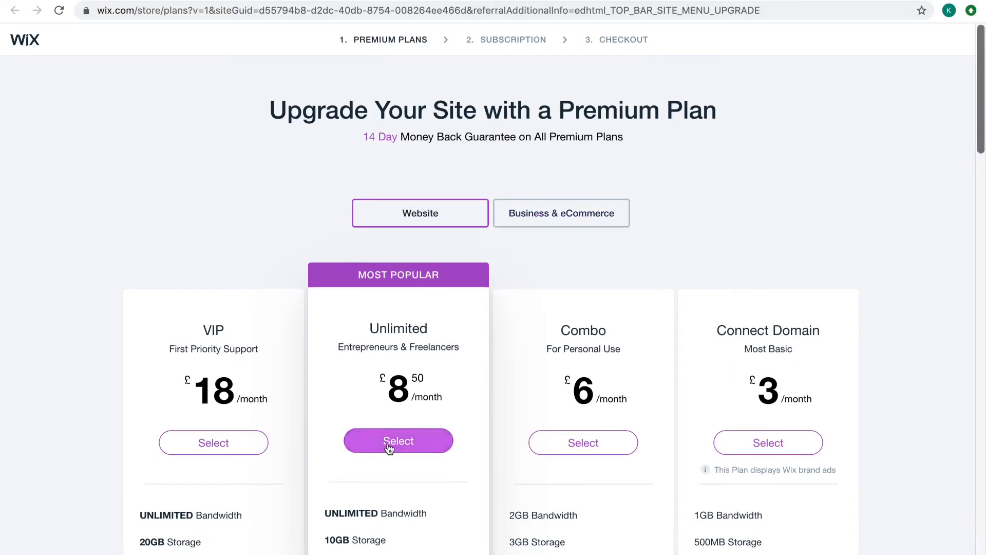
{"action": "left_click", "coordinate": [496, 219]}
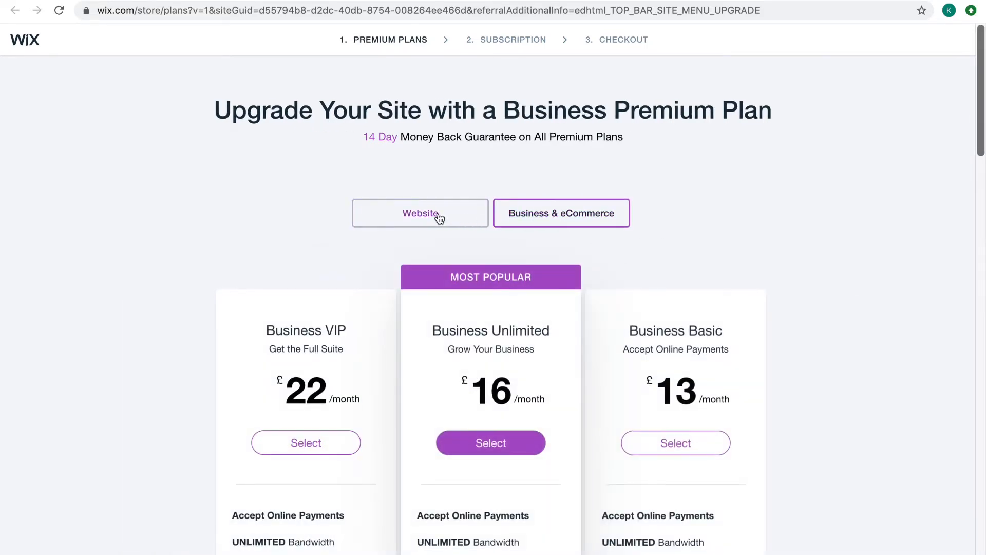
{"action": "left_click", "coordinate": [439, 219]}
Compare the prices and features of the Website plans, focusing on the monthly price of the Unlimited plan
{"action": "scroll", "coordinate": [411, 452], "scroll_direction": "down", "scroll_amount": 2}
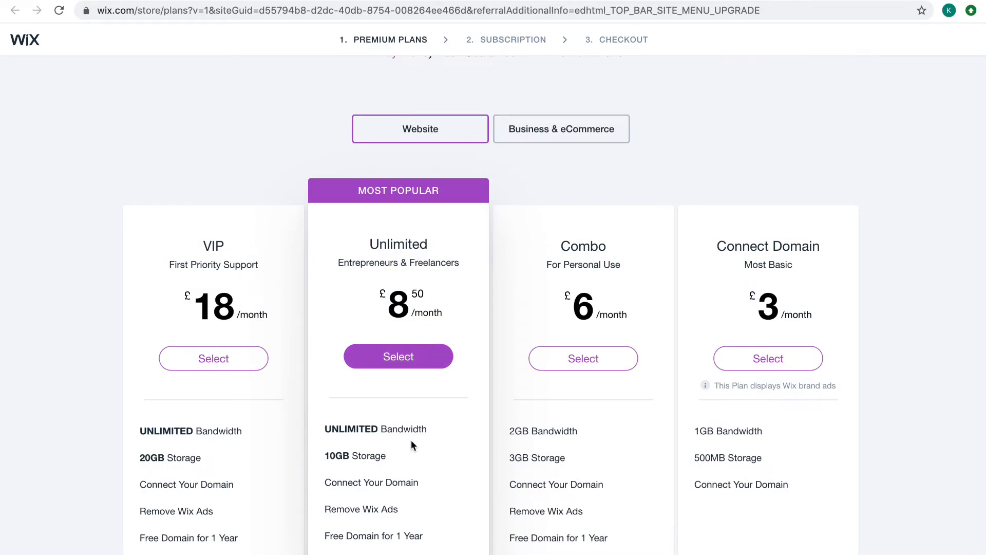
{"action": "scroll", "coordinate": [411, 441], "scroll_direction": "down", "scroll_amount": 15}
{"action": "scroll", "coordinate": [420, 441], "scroll_direction": "up", "scroll_amount": 18}
{"action": "scroll", "coordinate": [420, 441], "scroll_direction": "down", "scroll_amount": 3}
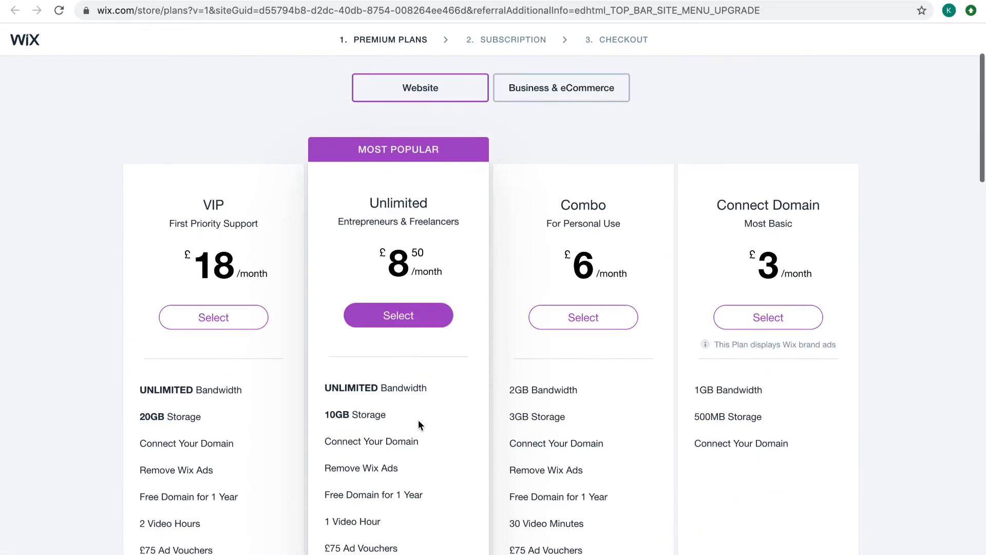
{"action": "left_click_drag", "start_coordinate": [383, 253], "coordinate": [443, 260]}
{"action": "left_click", "coordinate": [442, 260]}
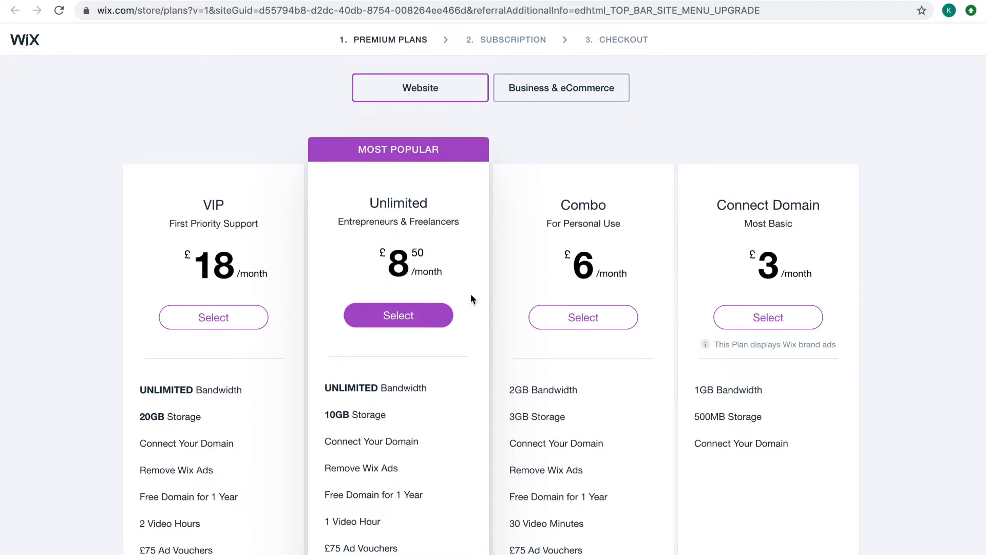
{"action": "scroll", "coordinate": [470, 294], "scroll_direction": "down", "scroll_amount": 4}
{"action": "scroll", "coordinate": [471, 294], "scroll_direction": "up", "scroll_amount": 7}
{"action": "scroll", "coordinate": [471, 293], "scroll_direction": "down", "scroll_amount": 3}
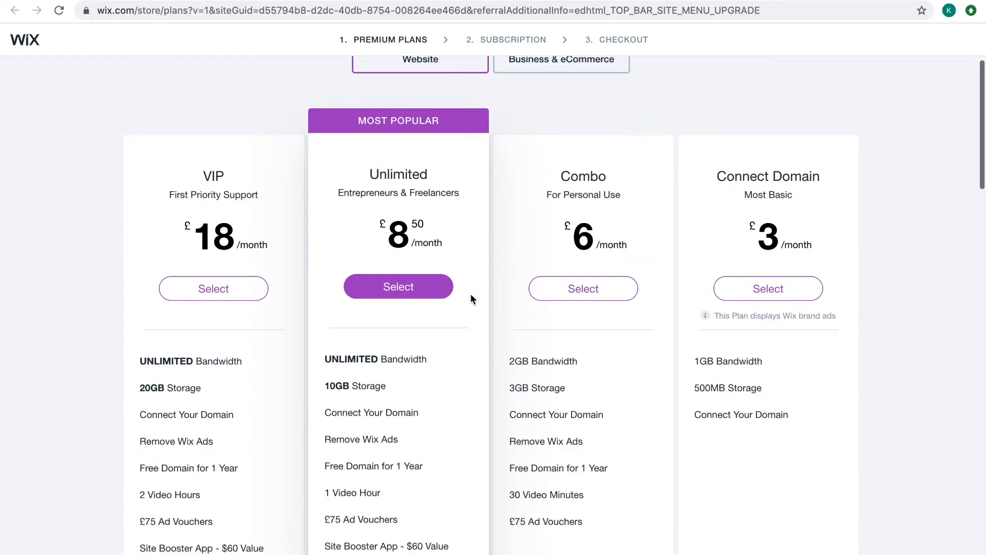
{"action": "scroll", "coordinate": [471, 293], "scroll_direction": "up", "scroll_amount": 3}
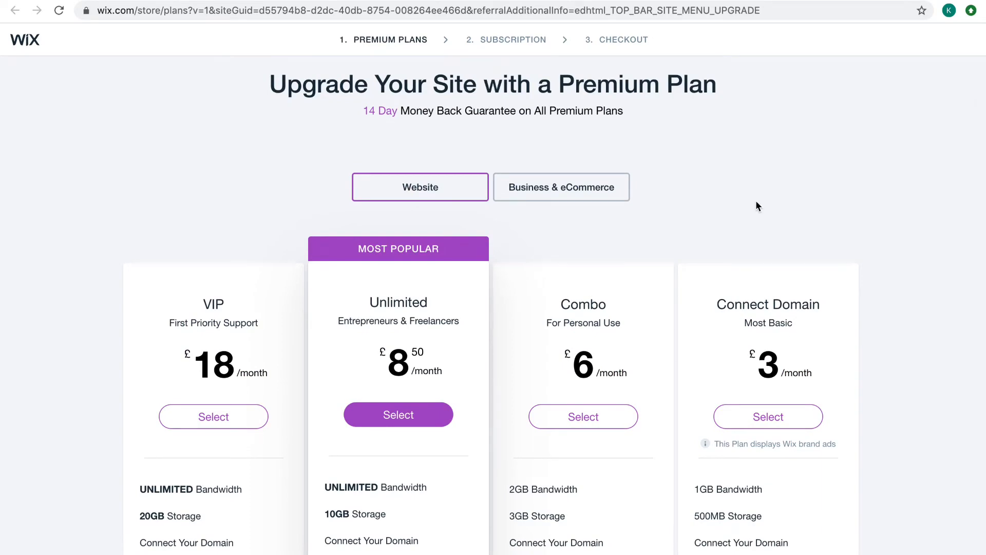
Read the money-back guarantee details below the plans, and leave the upgrade page to return to the editor
{"action": "scroll", "coordinate": [882, 363], "scroll_direction": "down", "scroll_amount": 6}
{"action": "scroll", "coordinate": [882, 364], "scroll_direction": "down", "scroll_amount": 13}
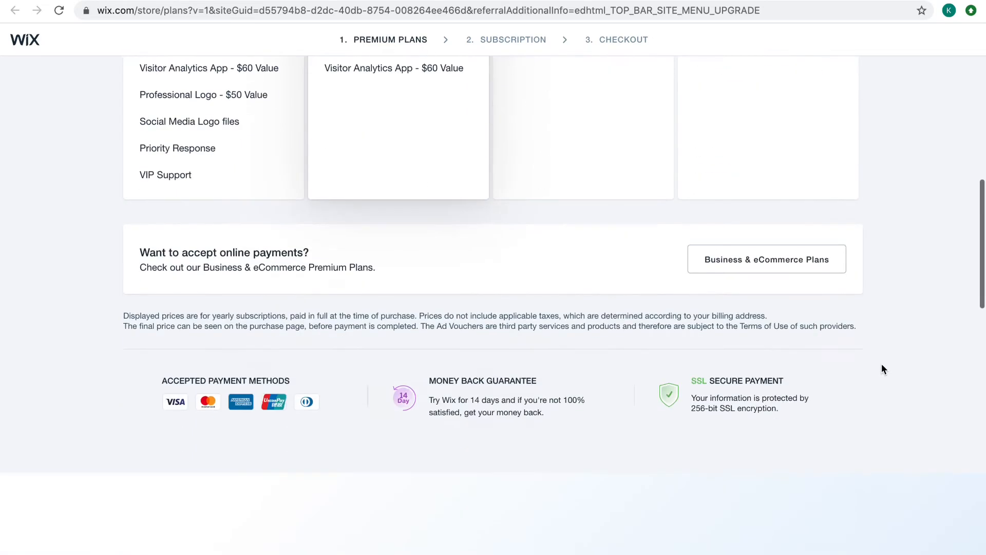
{"action": "scroll", "coordinate": [882, 364], "scroll_direction": "up", "scroll_amount": 14}
{"action": "scroll", "coordinate": [882, 364], "scroll_direction": "down", "scroll_amount": 6}
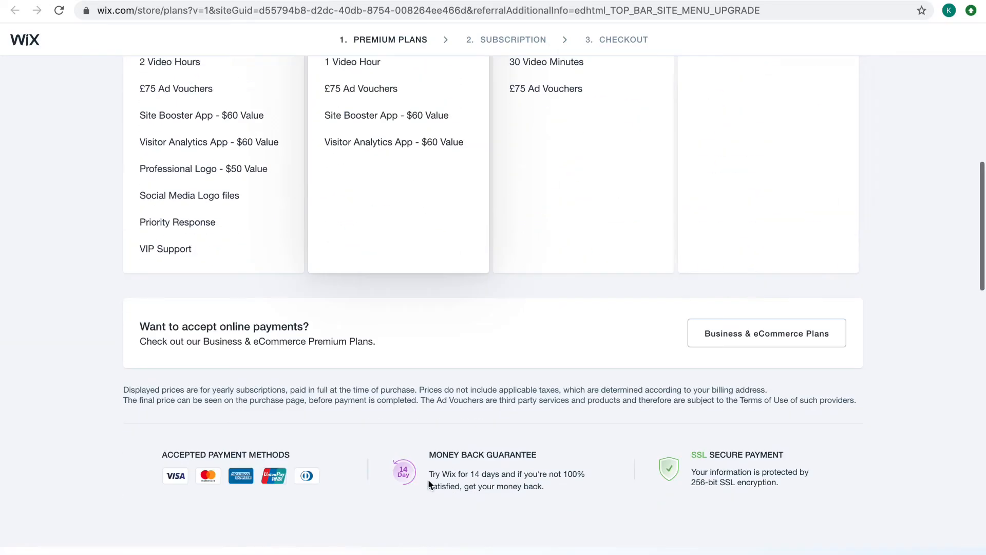
{"action": "left_click_drag", "start_coordinate": [427, 479], "coordinate": [550, 497]}
{"action": "left_click", "coordinate": [605, 454]}
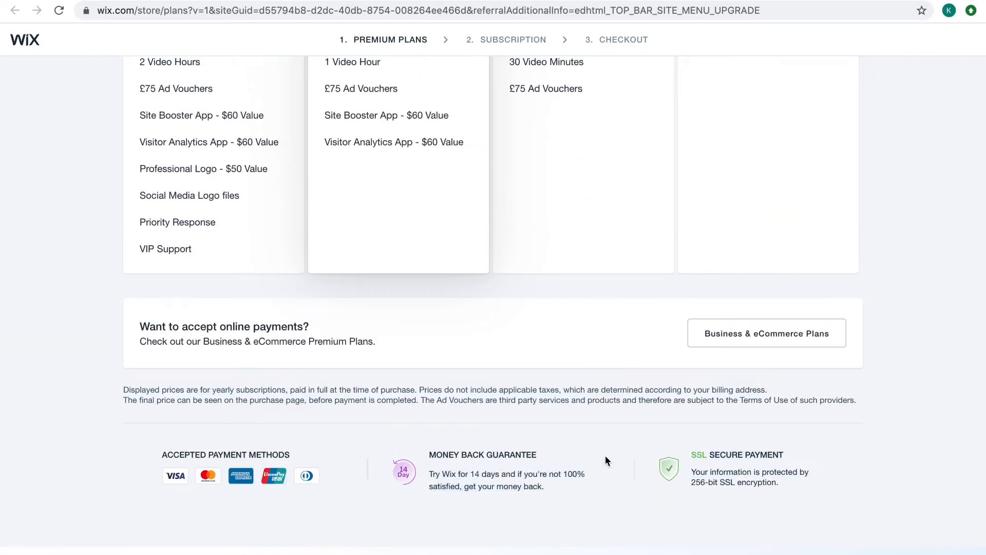
{"action": "scroll", "coordinate": [605, 455], "scroll_direction": "up", "scroll_amount": 15}
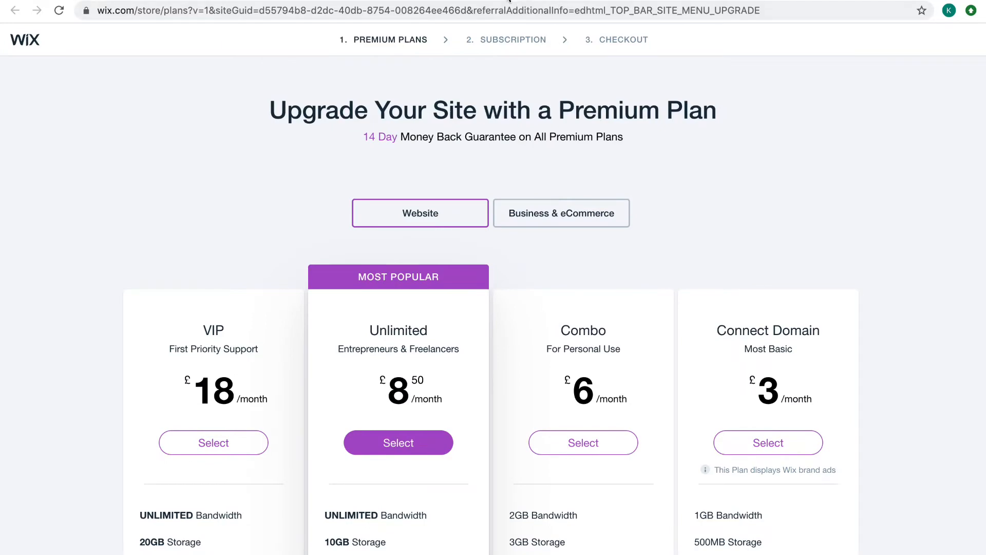
{"action": "left_click", "coordinate": [483, 0]}
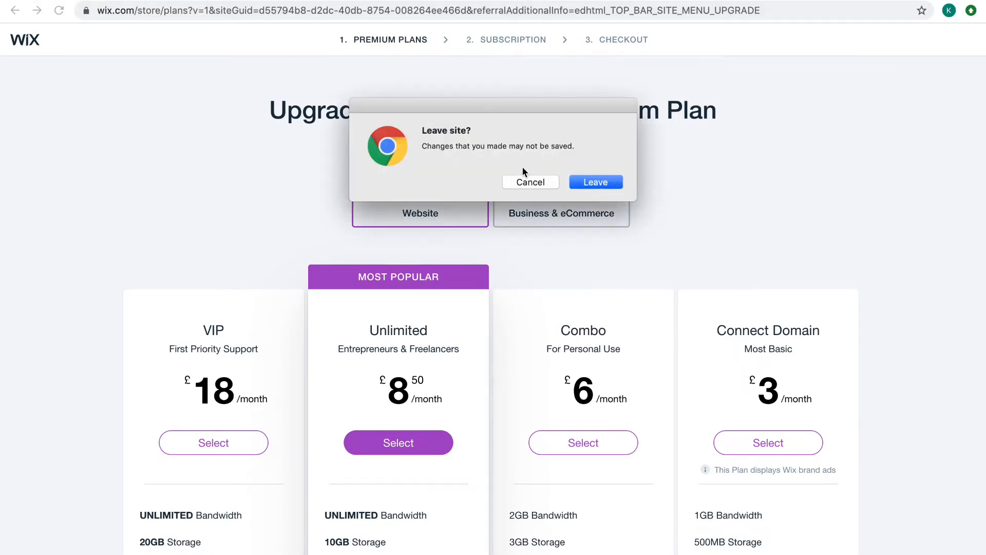
{"action": "left_click", "coordinate": [586, 182]}
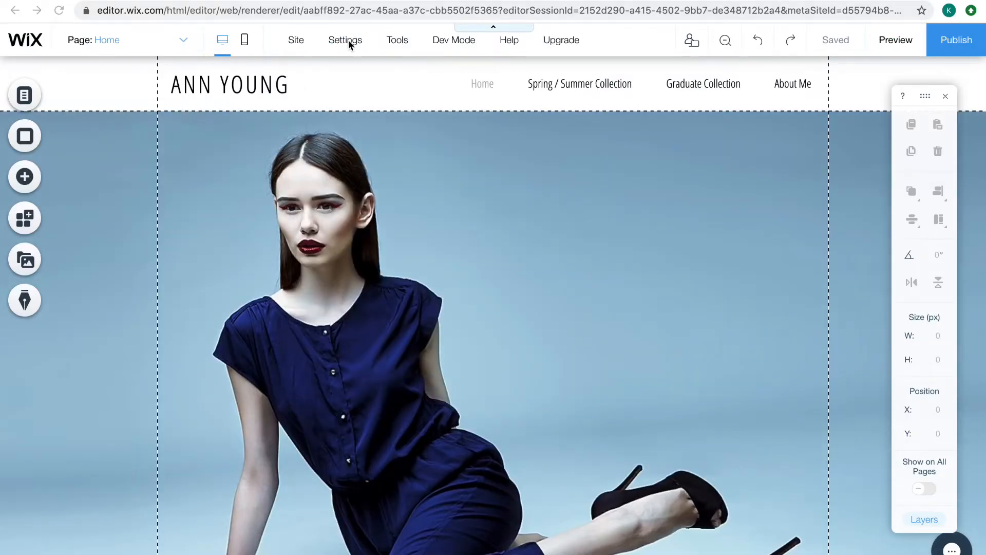
Hide the editor's toolbar and show it again, and turn the Layers panel on and off
{"action": "mouse_move", "coordinate": [338, 42]}
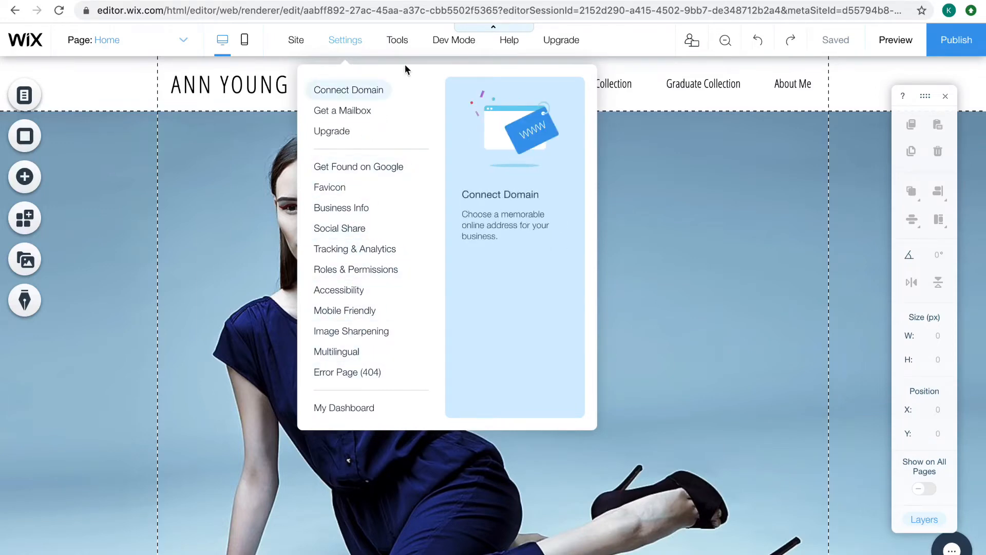
{"action": "mouse_move", "coordinate": [399, 44]}
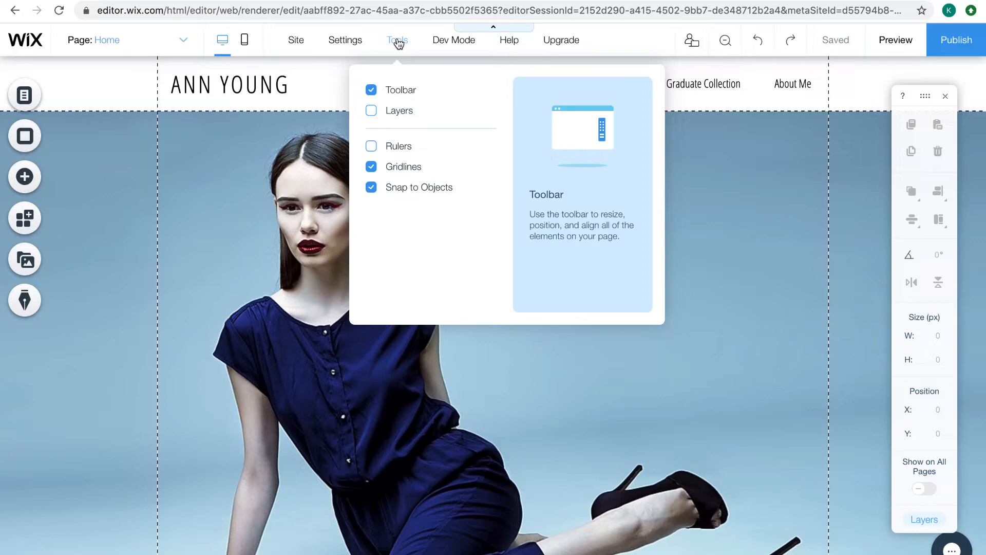
{"action": "left_click", "coordinate": [371, 91]}
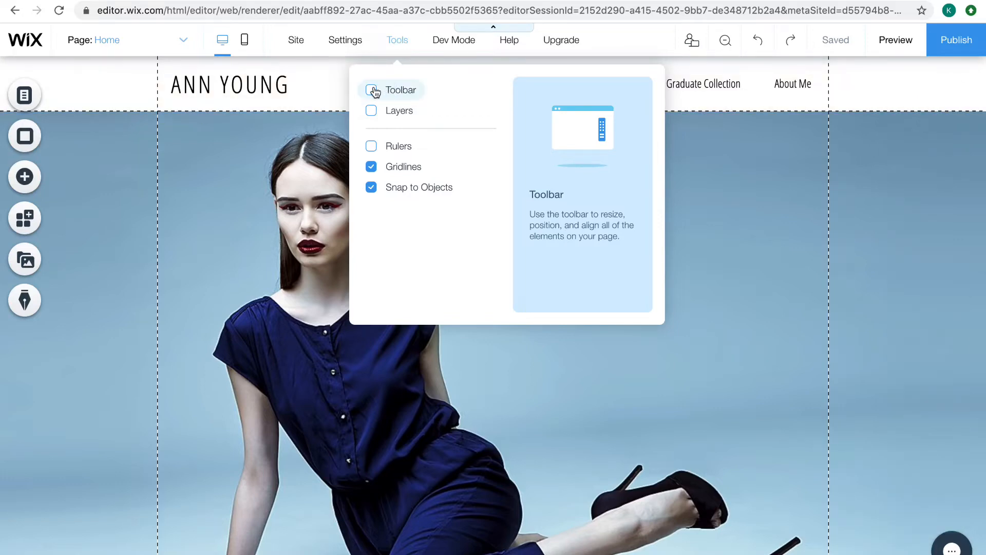
{"action": "left_click", "coordinate": [371, 90]}
{"action": "left_click", "coordinate": [371, 110]}
{"action": "left_click", "coordinate": [371, 110]}
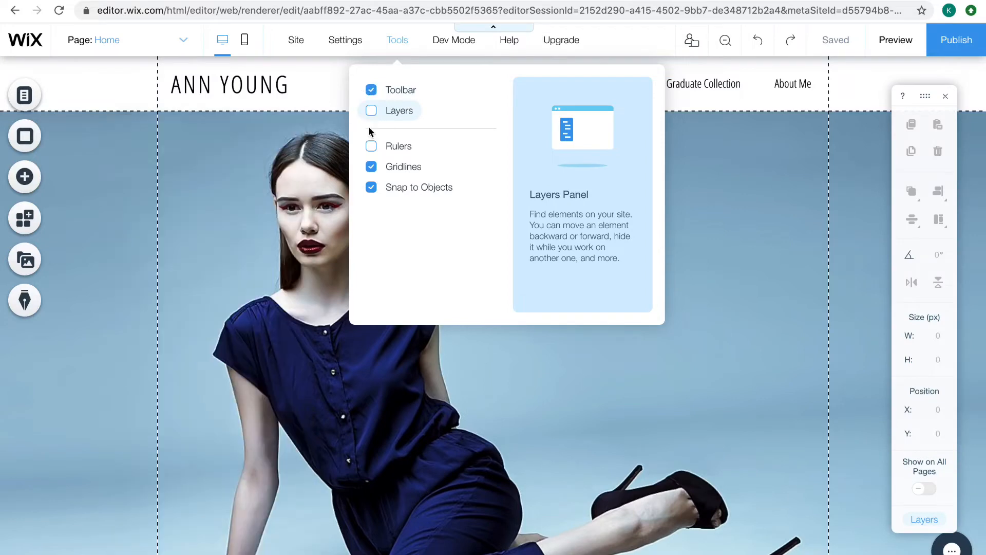
Turn the rulers on and off, and turn the gridlines and Snap to Objects off and back on
{"action": "left_click", "coordinate": [371, 146]}
{"action": "left_click", "coordinate": [371, 146]}
{"action": "left_click", "coordinate": [372, 170]}
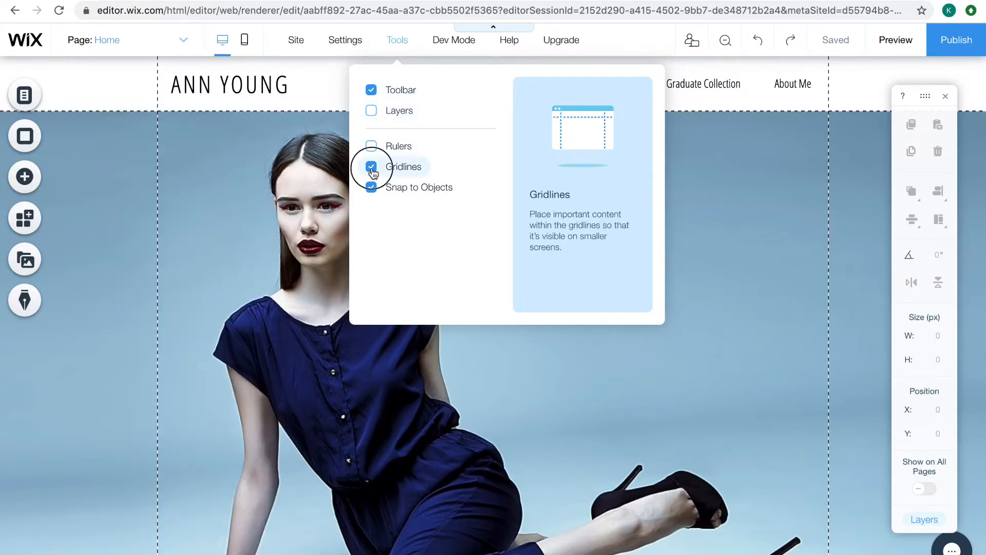
{"action": "left_click", "coordinate": [372, 168]}
{"action": "left_click", "coordinate": [371, 169]}
{"action": "left_click", "coordinate": [370, 189]}
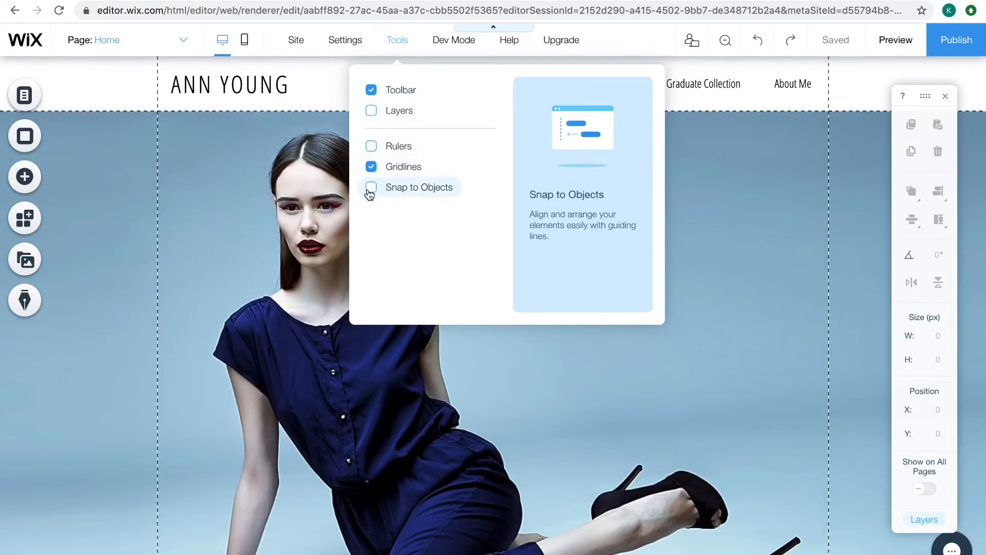
{"action": "left_click", "coordinate": [371, 188]}
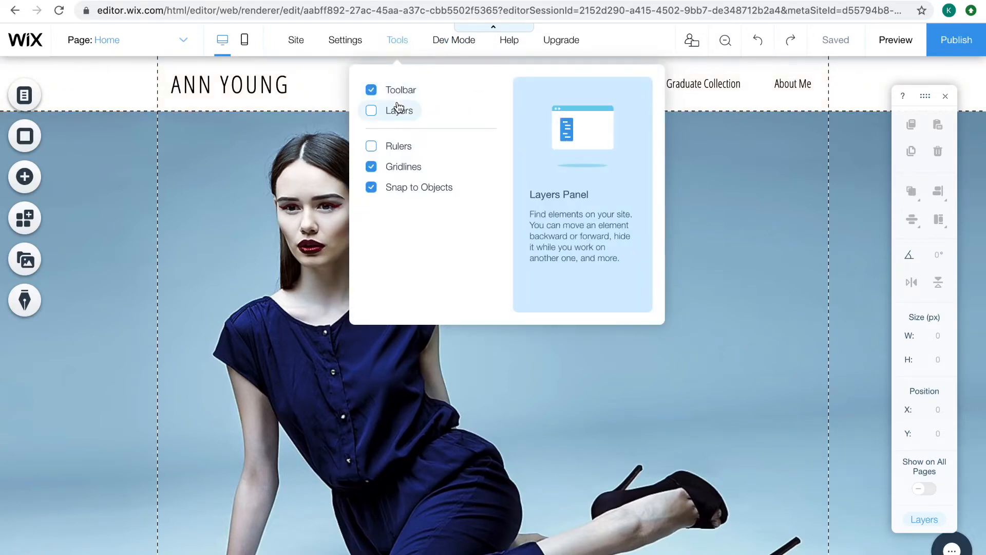
Hide the toolbar, disable the gridlines and Snap to Objects, select the slide deck strip, and show the rulers
{"action": "left_click", "coordinate": [372, 90]}
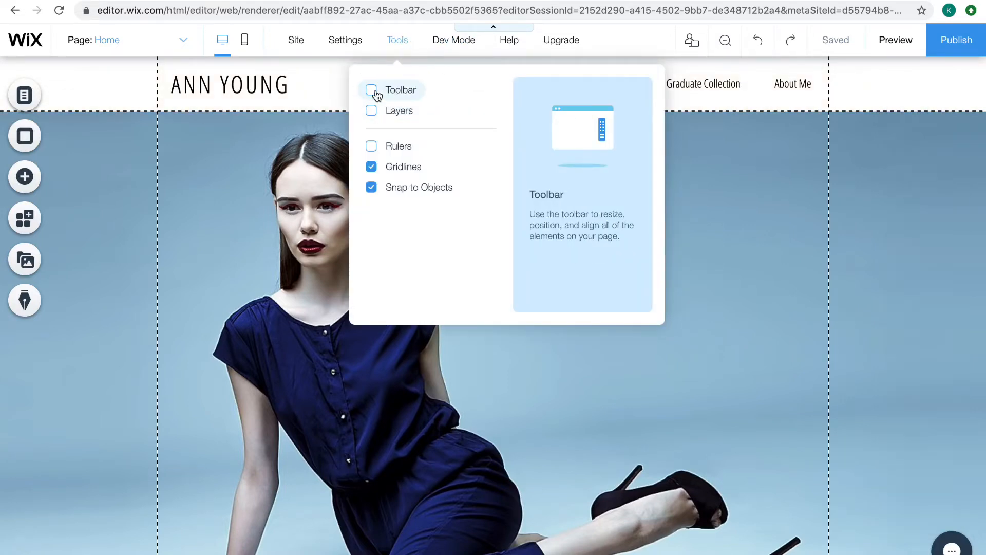
{"action": "left_click", "coordinate": [372, 165]}
{"action": "left_click", "coordinate": [369, 187]}
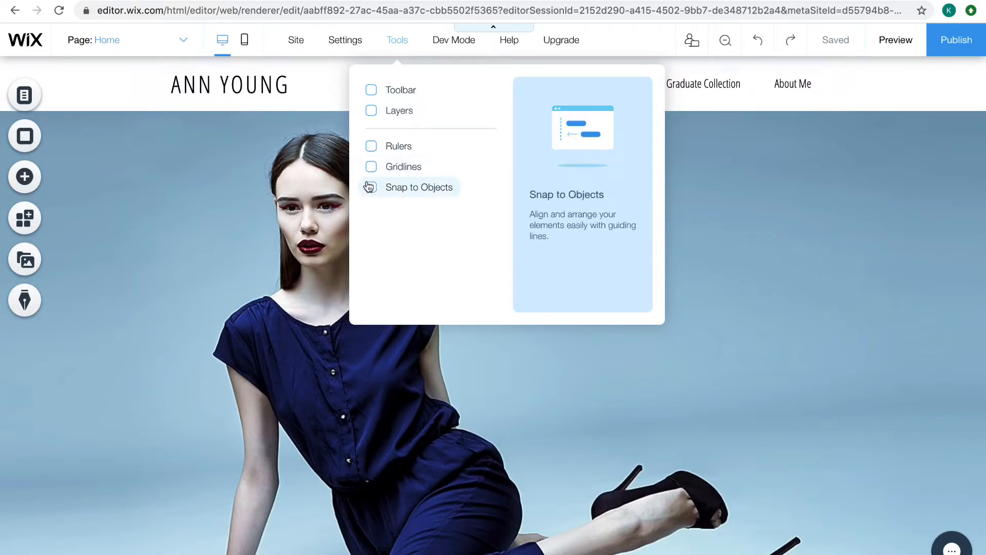
{"action": "left_click", "coordinate": [725, 388]}
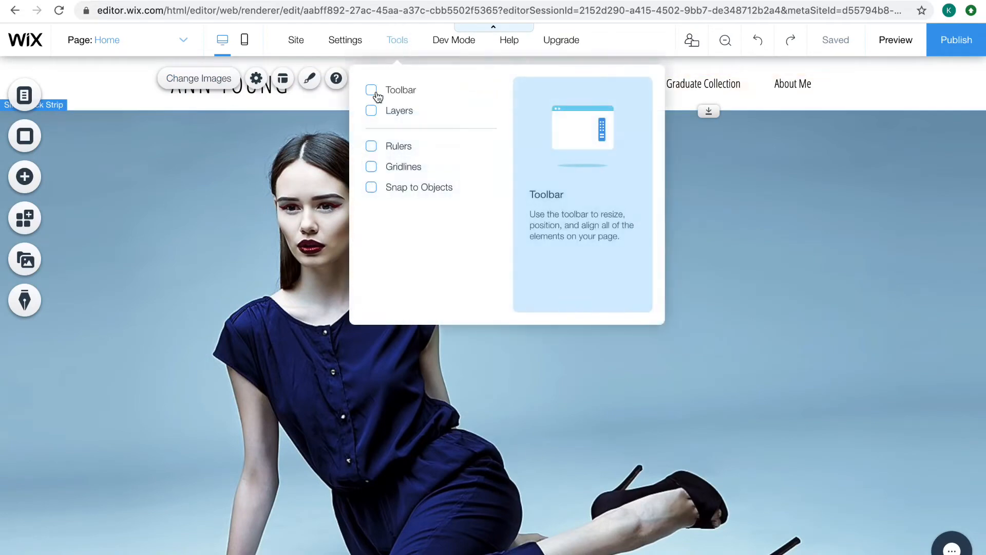
{"action": "left_click", "coordinate": [371, 146]}
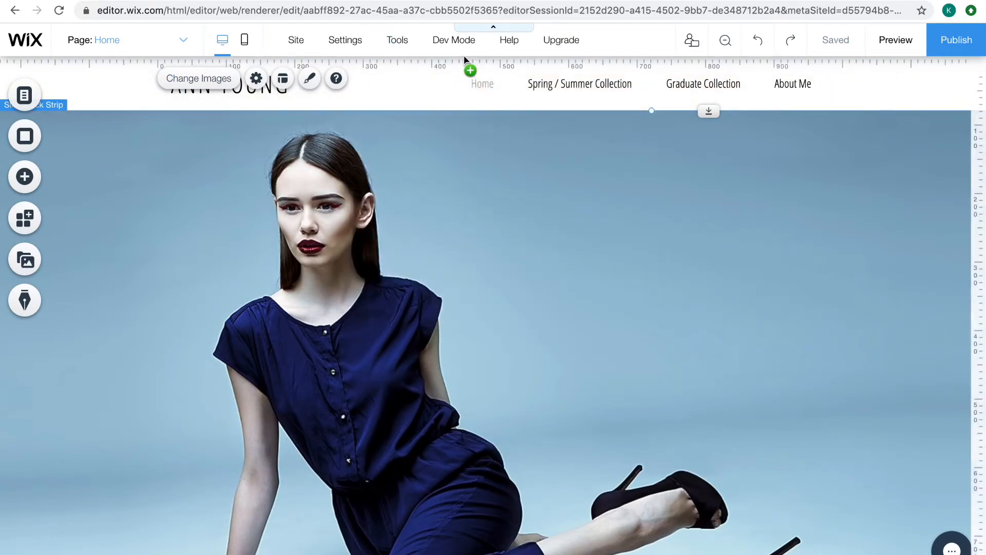
Search the Editor Help Center for "domain", read the article on connecting a domain purchased elsewhere, and return to the help topics
{"action": "mouse_move", "coordinate": [465, 45]}
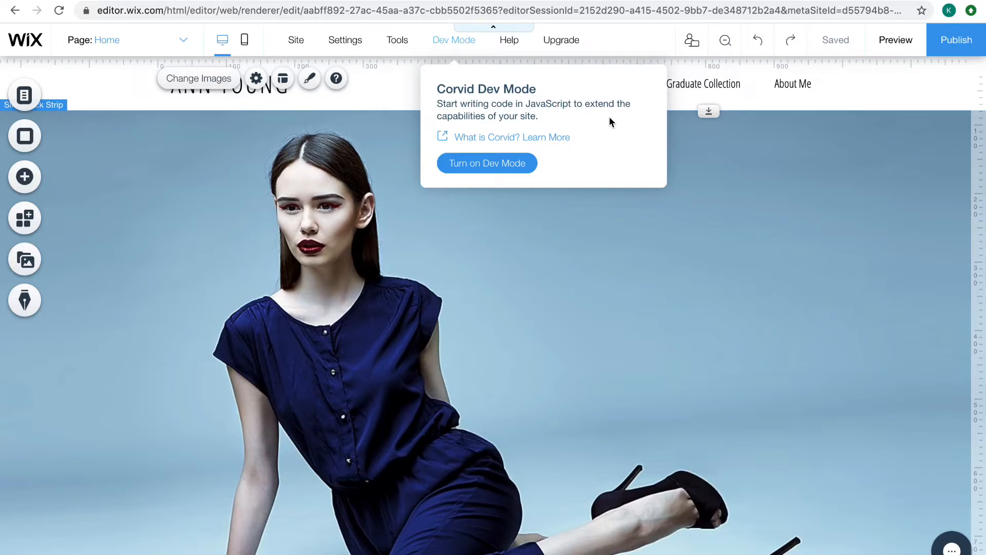
{"action": "mouse_move", "coordinate": [511, 46]}
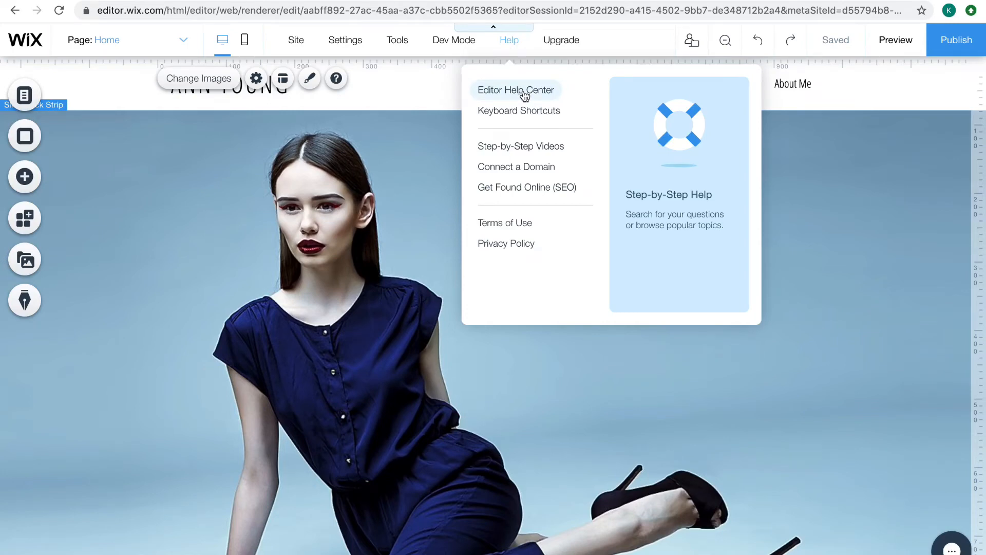
{"action": "left_click", "coordinate": [523, 90]}
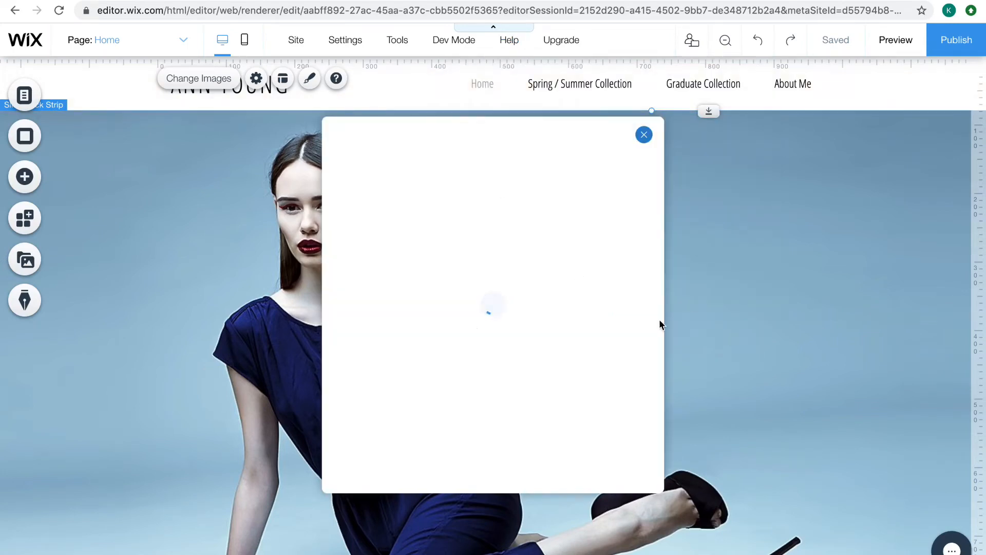
{"action": "left_click", "coordinate": [433, 227]}
{"action": "type", "text": "domain"}
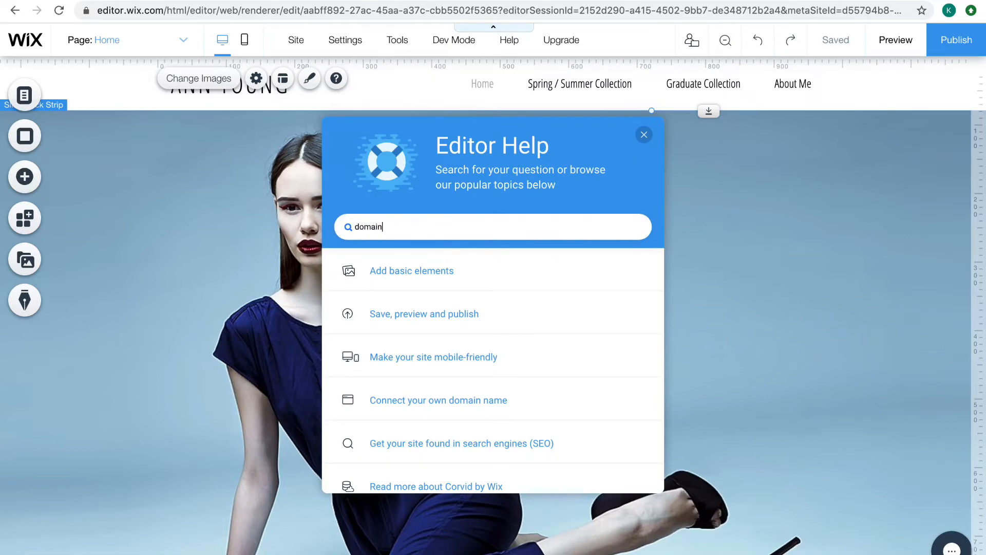
{"action": "key", "text": "Return"}
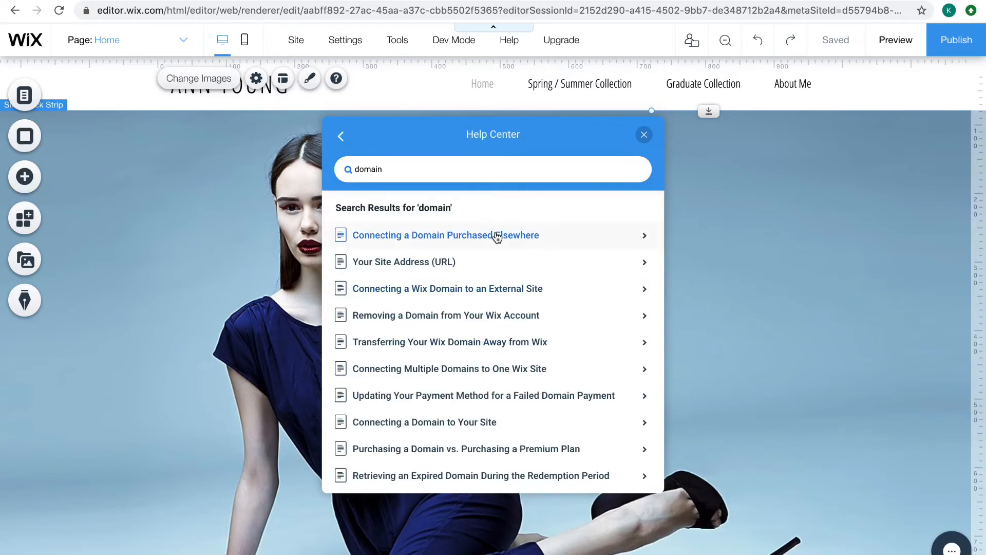
{"action": "left_click", "coordinate": [496, 233]}
{"action": "scroll", "coordinate": [396, 419], "scroll_direction": "down", "scroll_amount": 3}
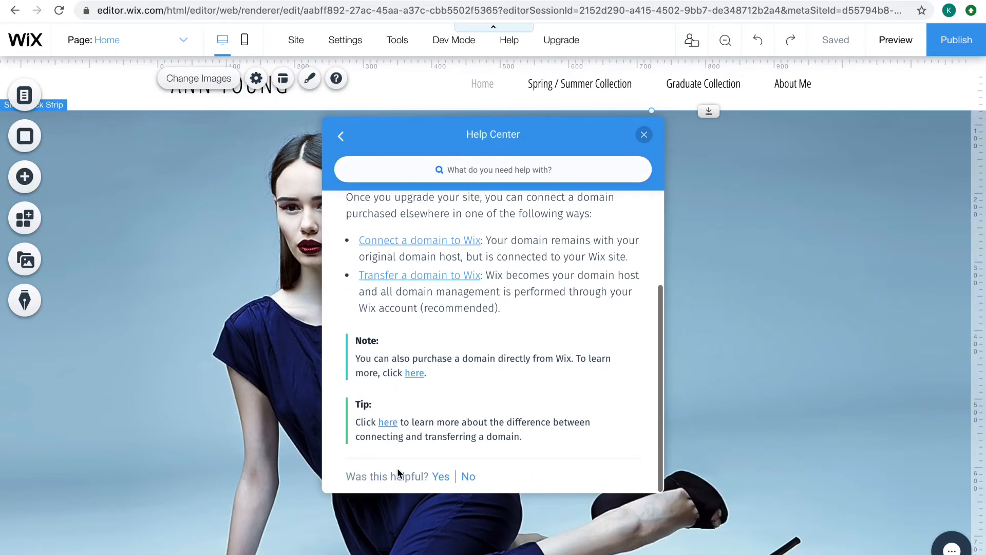
{"action": "scroll", "coordinate": [502, 286], "scroll_direction": "up", "scroll_amount": 3}
{"action": "left_click", "coordinate": [341, 136]}
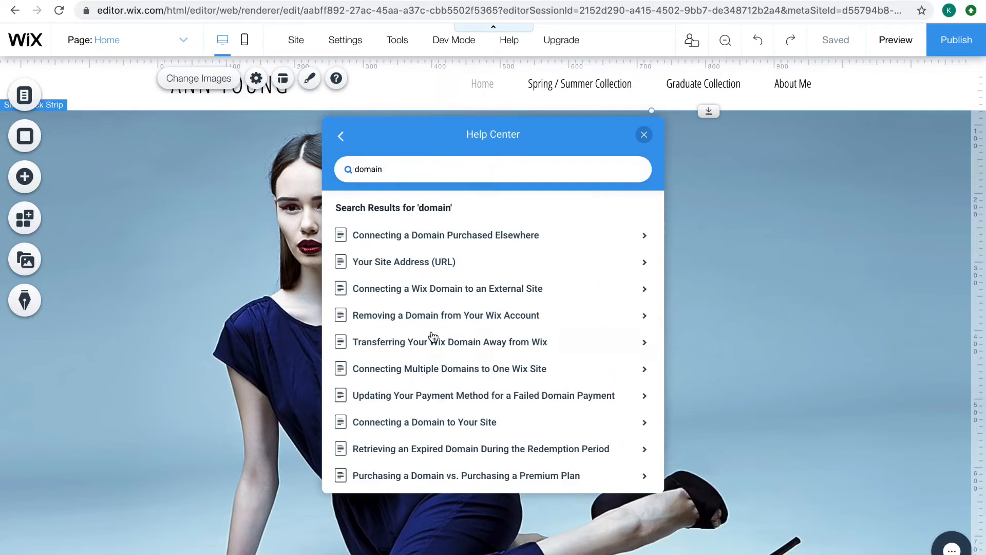
{"action": "left_click", "coordinate": [341, 136]}
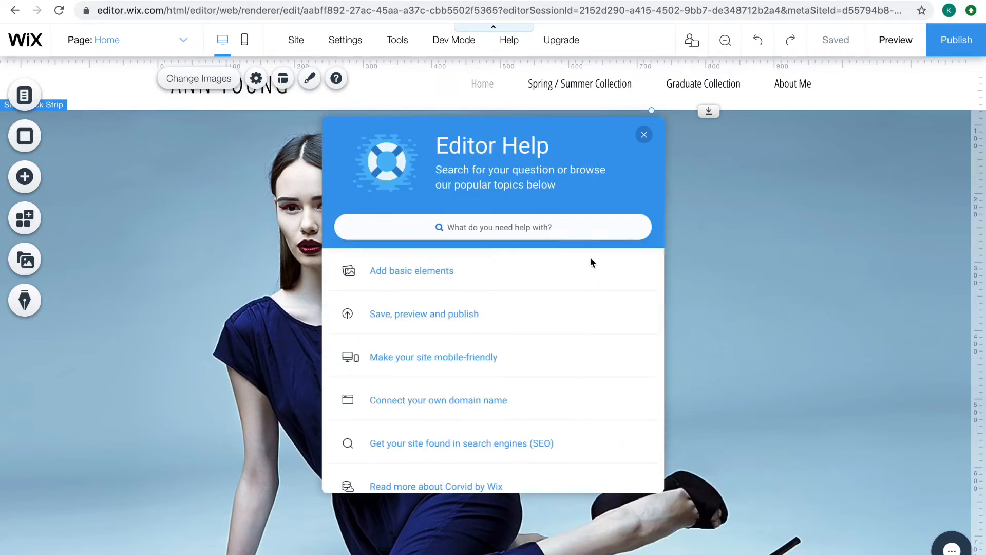
Read the "Save, preview and publish" help topic and close the Help Center
{"action": "scroll", "coordinate": [547, 296], "scroll_direction": "down", "scroll_amount": 1}
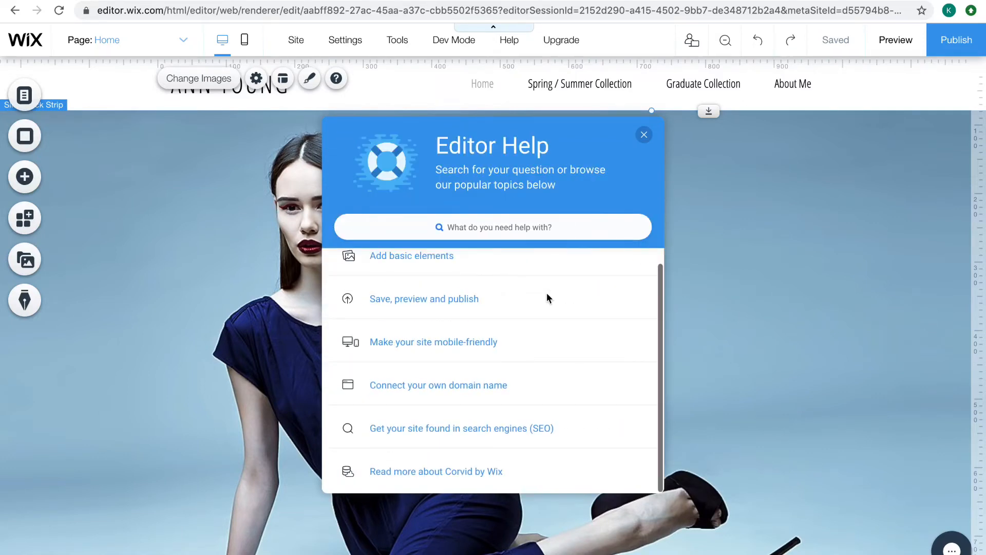
{"action": "left_click", "coordinate": [463, 299]}
{"action": "mouse_move", "coordinate": [507, 42]}
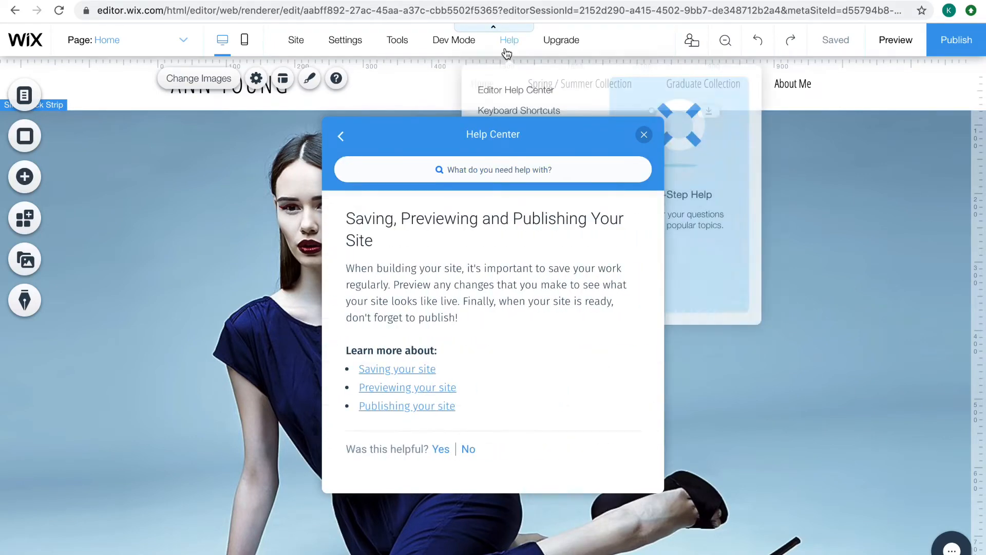
{"action": "left_click", "coordinate": [644, 136]}
Open the step-by-step video library and browse the available Wix tutorials
{"action": "mouse_move", "coordinate": [505, 44]}
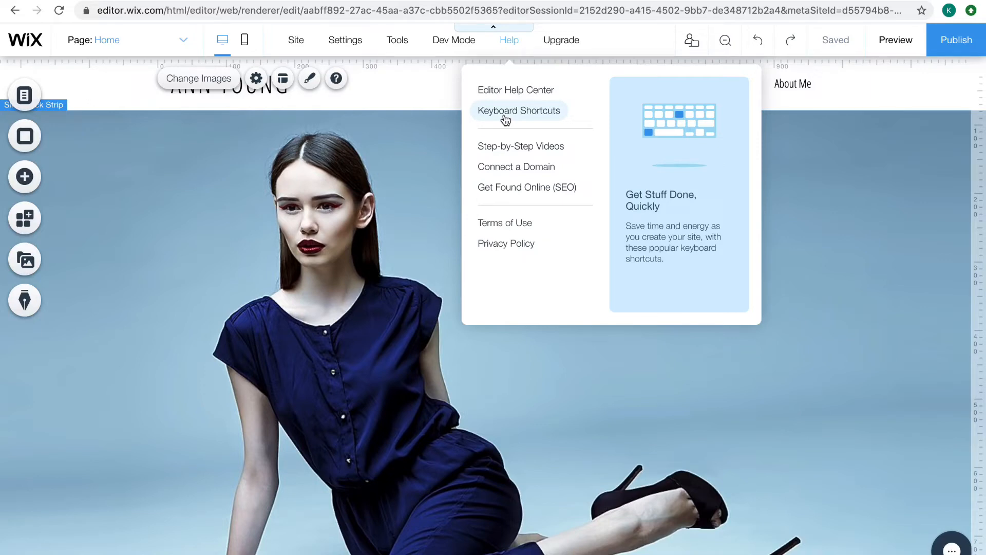
{"action": "left_click", "coordinate": [568, 146]}
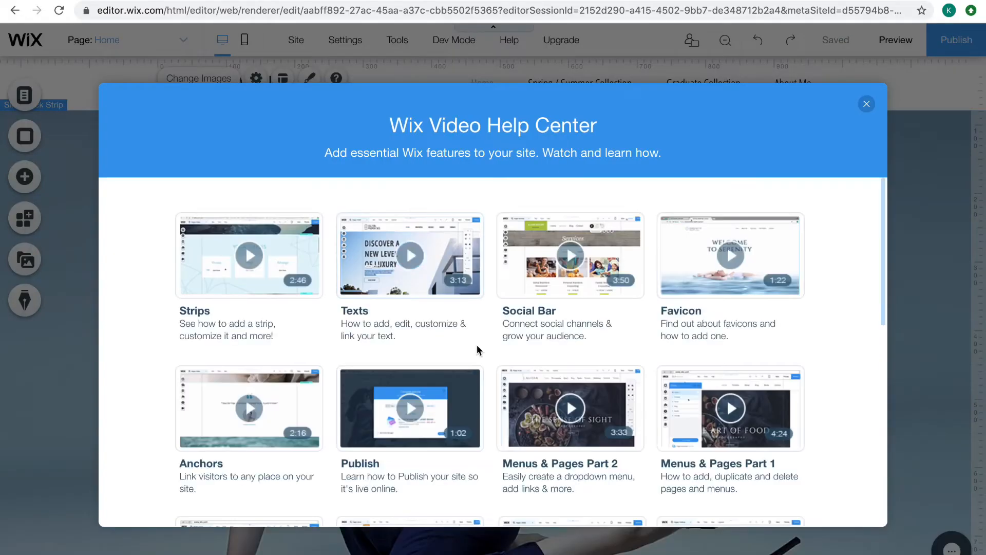
{"action": "scroll", "coordinate": [476, 344], "scroll_direction": "down", "scroll_amount": 4}
{"action": "scroll", "coordinate": [572, 242], "scroll_direction": "up", "scroll_amount": 4}
Open the Favicon tutorial video, skip ahead to about 0:53, and close both the video and the video library
{"action": "left_click", "coordinate": [732, 264]}
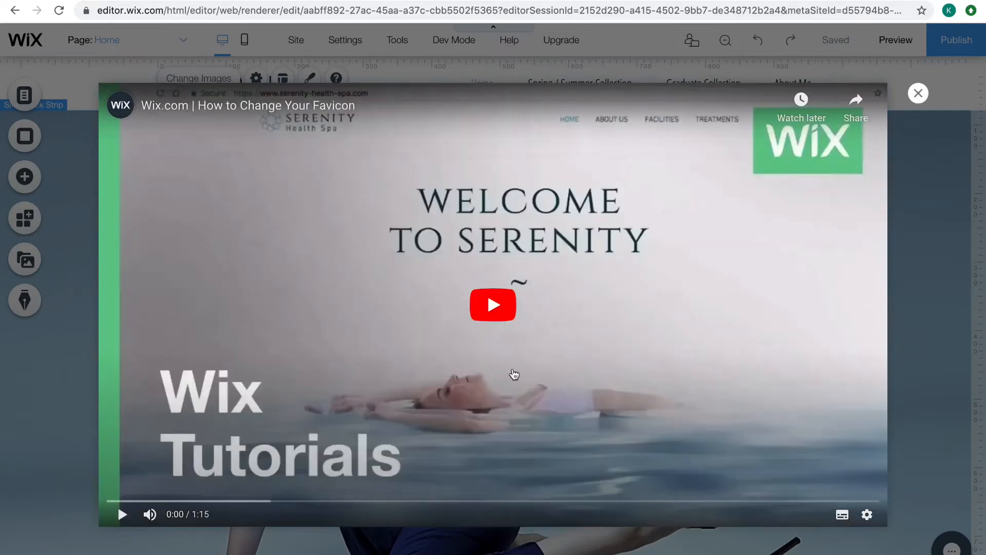
{"action": "left_click", "coordinate": [275, 500]}
{"action": "left_click_drag", "start_coordinate": [275, 500], "coordinate": [651, 488]}
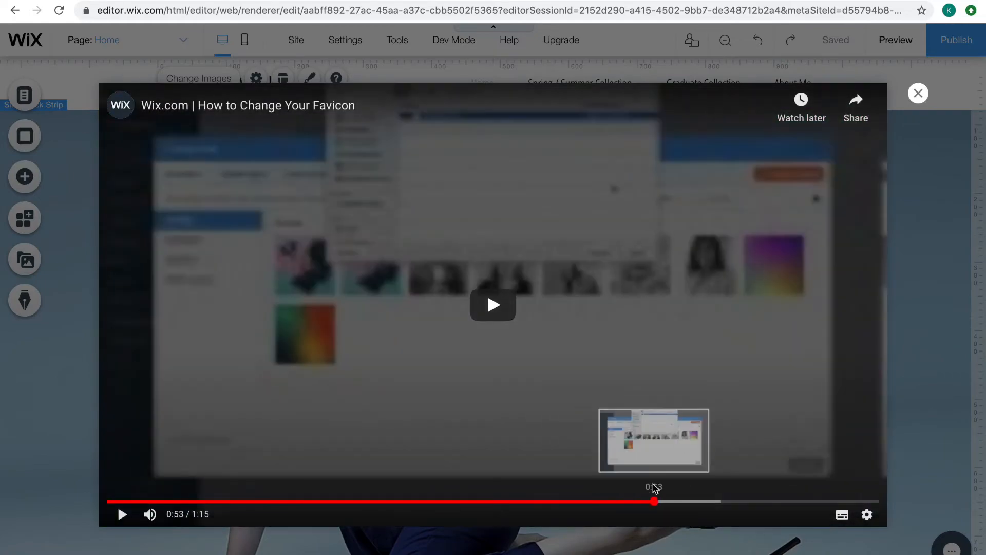
{"action": "left_click", "coordinate": [919, 94]}
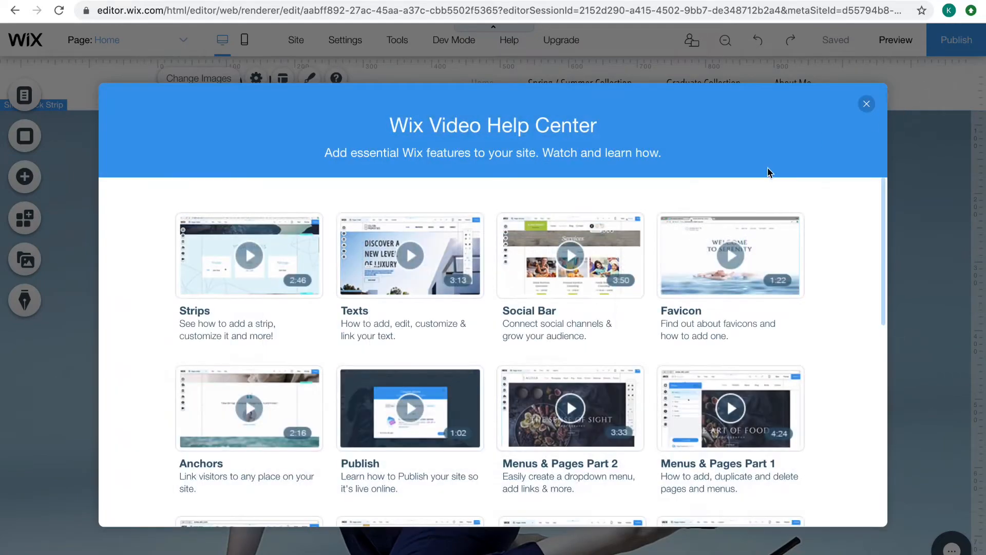
{"action": "scroll", "coordinate": [665, 282], "scroll_direction": "down", "scroll_amount": 15}
{"action": "left_click", "coordinate": [867, 105]}
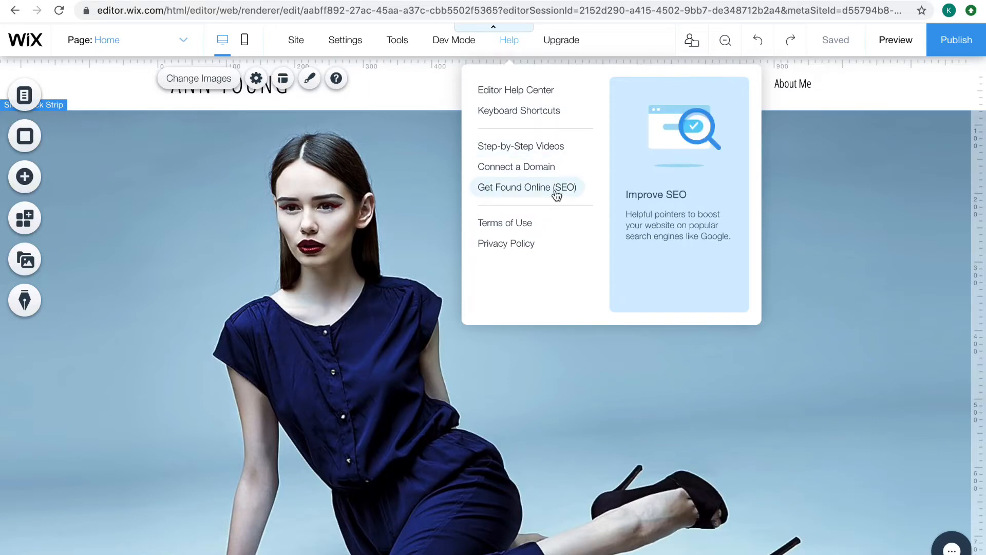
{"action": "mouse_move", "coordinate": [575, 48]}
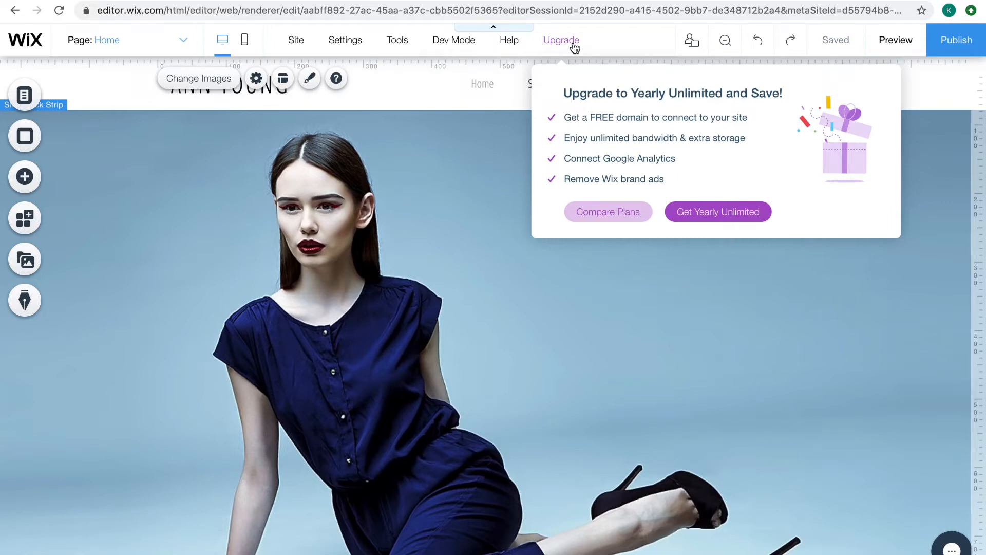
{"action": "mouse_move", "coordinate": [702, 43]}
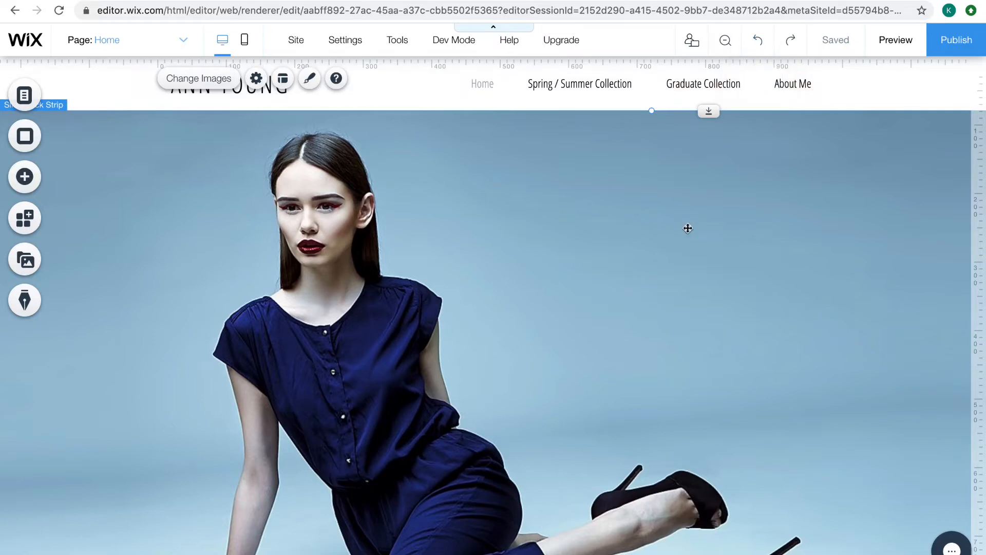
{"action": "scroll", "coordinate": [686, 228], "scroll_direction": "down", "scroll_amount": 1}
{"action": "scroll", "coordinate": [687, 227], "scroll_direction": "up", "scroll_amount": 1}
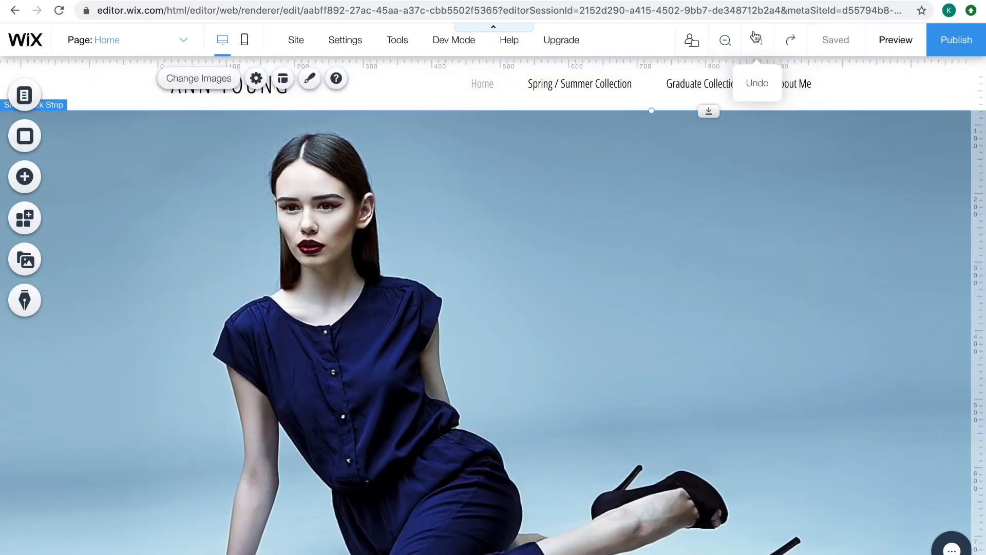
{"action": "mouse_move", "coordinate": [845, 48]}
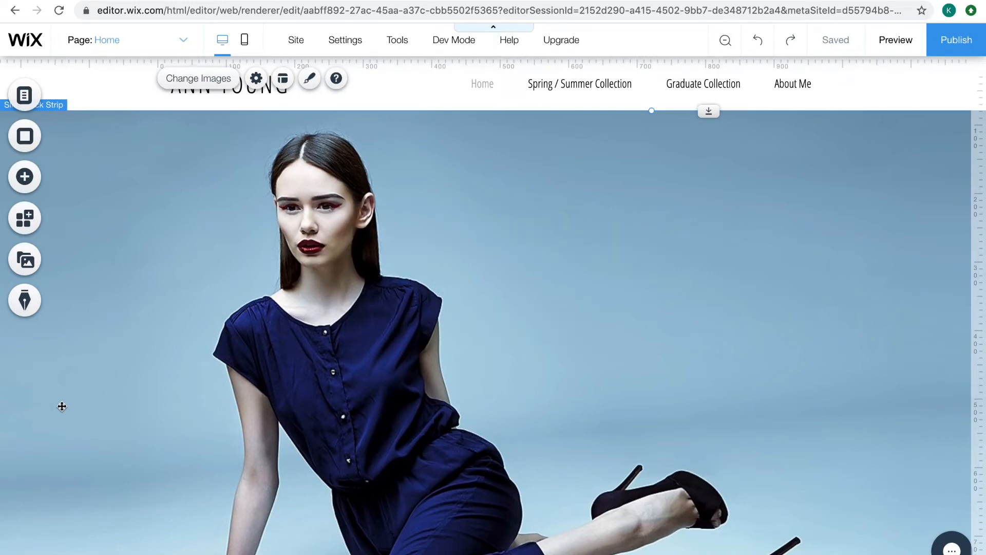
Open the list of site pages and view the Spring / Summer Collection page followed by the Graduate Collection page
{"action": "left_click", "coordinate": [25, 95]}
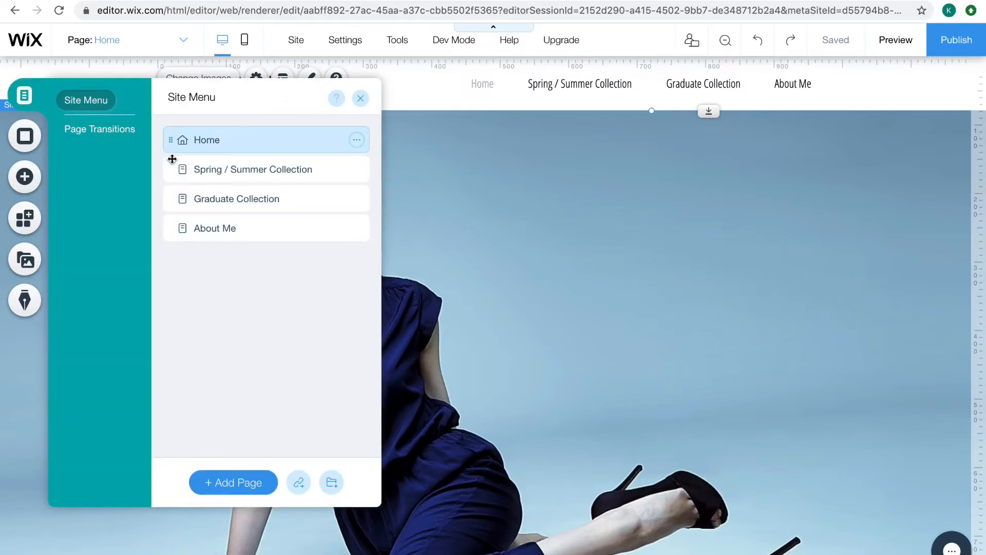
{"action": "left_click", "coordinate": [220, 168]}
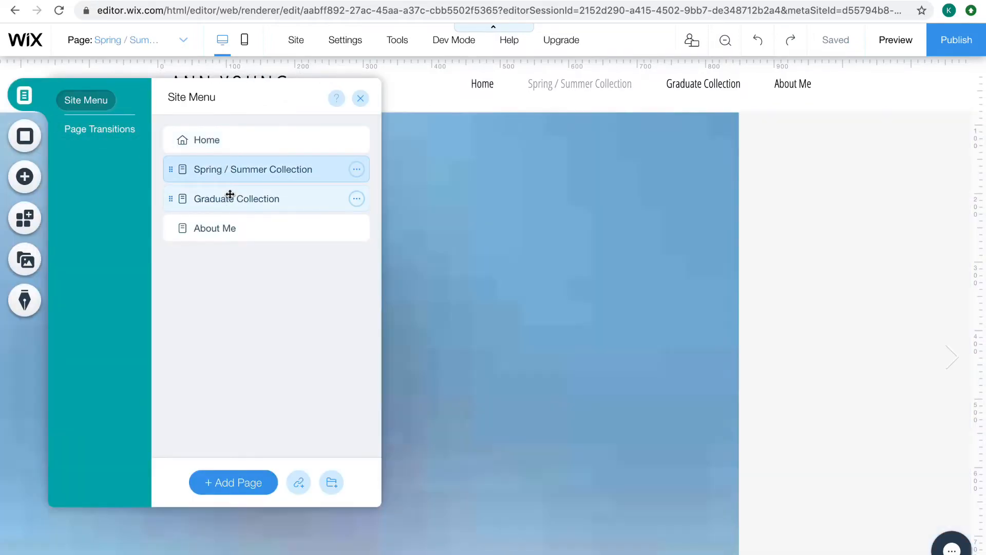
{"action": "left_click", "coordinate": [231, 196]}
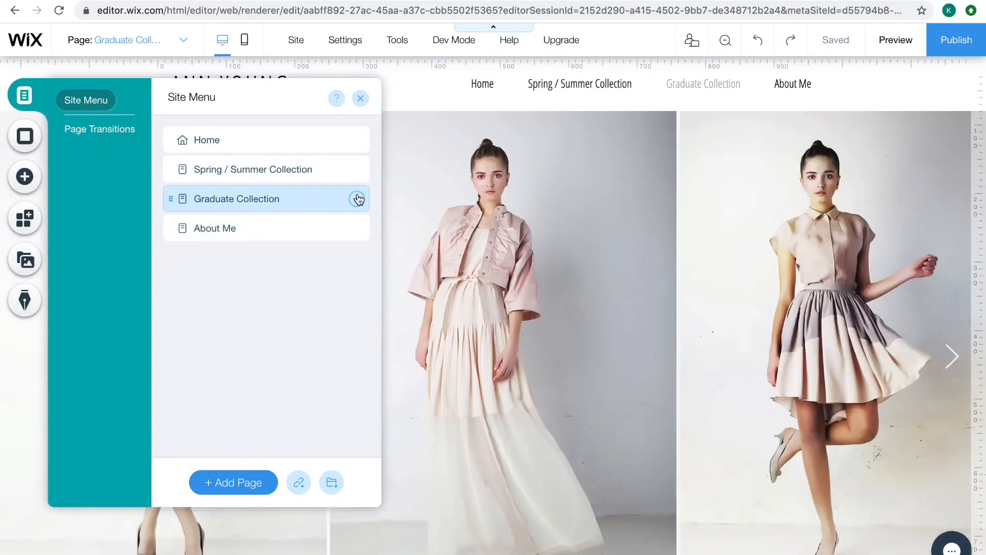
Rename the Graduate Collection page as "Graduate Collection 2019"
{"action": "left_click", "coordinate": [357, 199]}
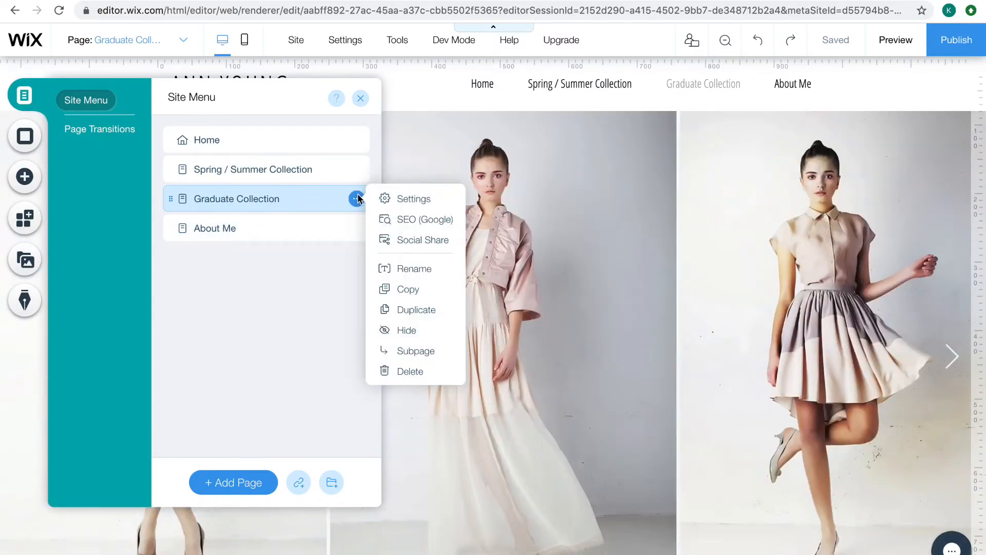
{"action": "left_click", "coordinate": [418, 274]}
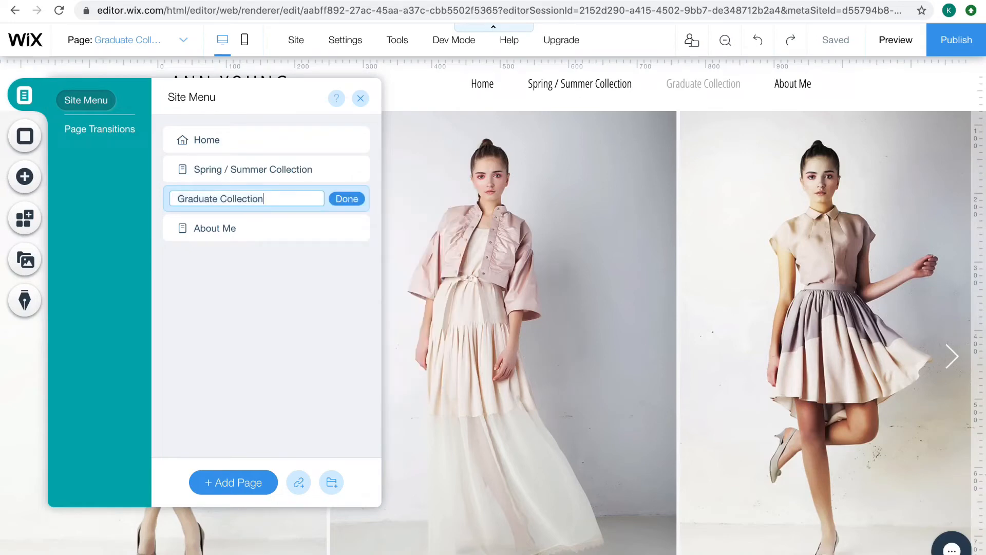
{"action": "type", "text": "2019"}
{"action": "key", "text": "Return"}
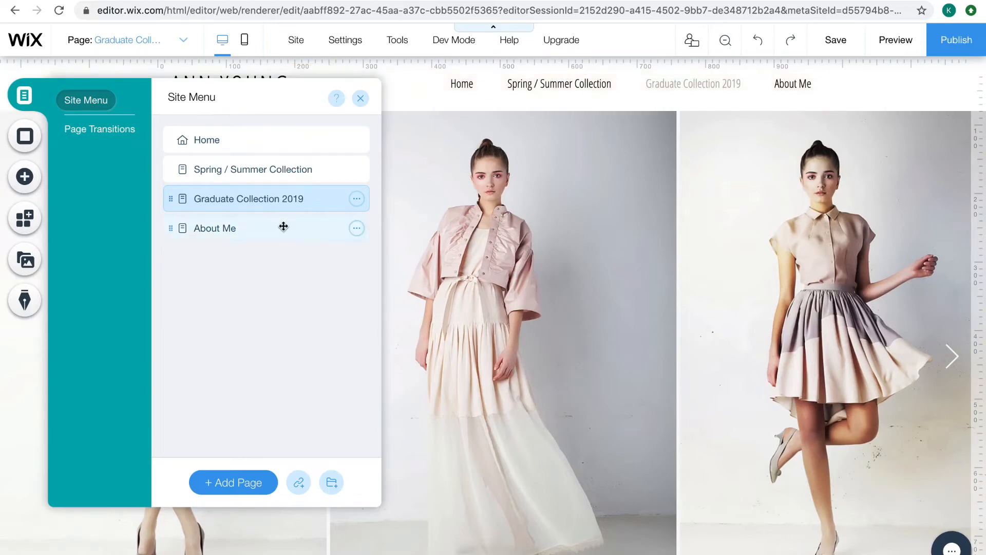
Copy the Graduate Collection 2019 page and duplicate it in the site menu
{"action": "left_click", "coordinate": [356, 199]}
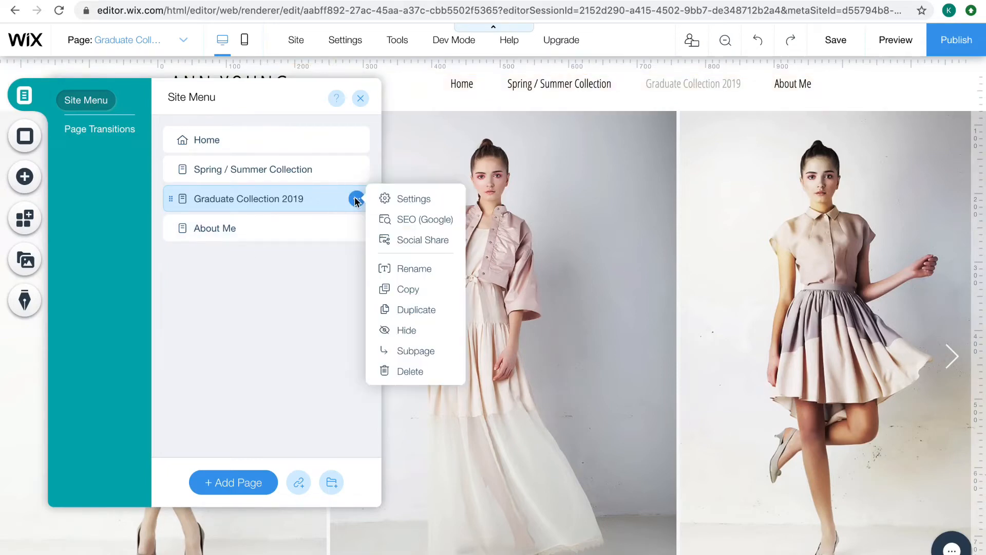
{"action": "left_click", "coordinate": [427, 290]}
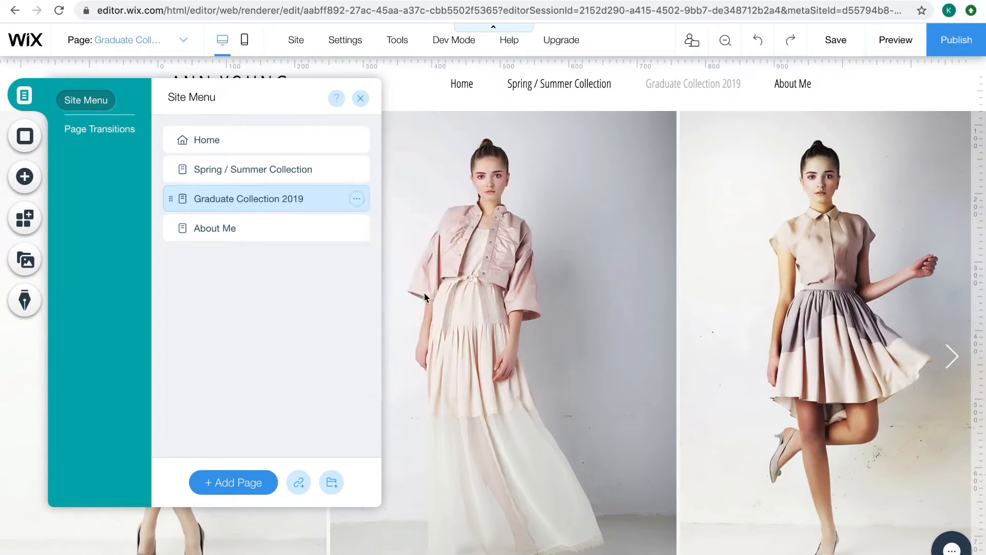
{"action": "left_click", "coordinate": [358, 198]}
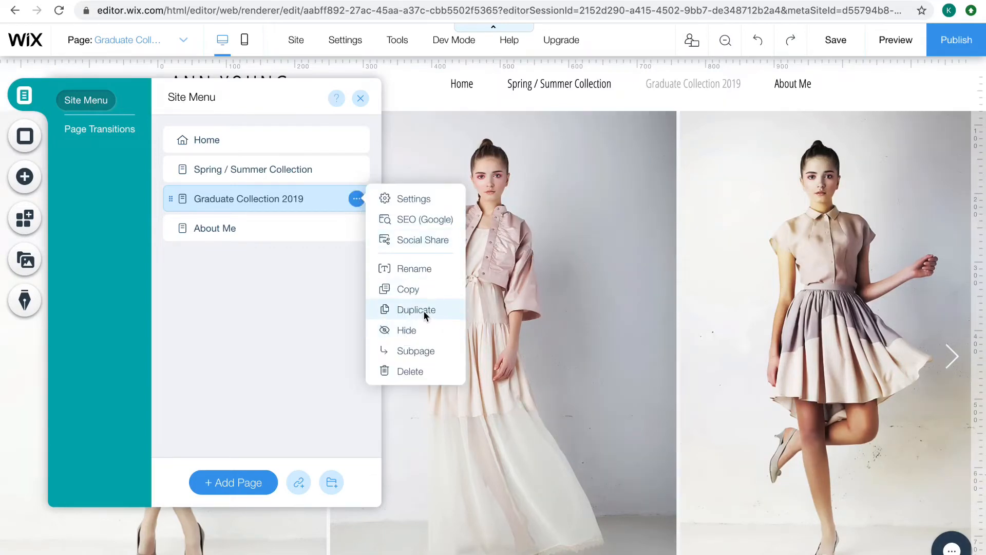
{"action": "left_click", "coordinate": [423, 310]}
Hide the duplicate of the Graduate Collection 2019 page from the site's navigation
{"action": "left_click", "coordinate": [356, 228]}
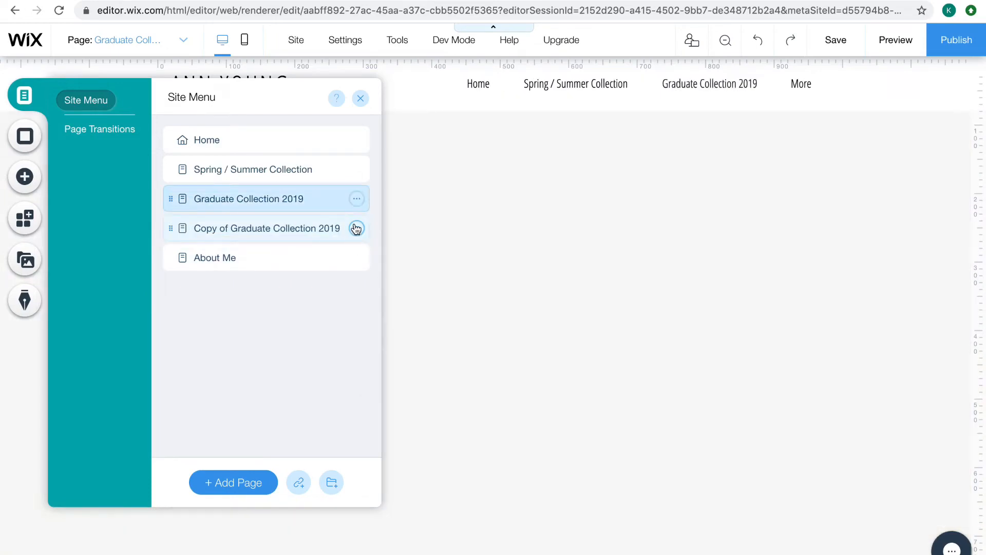
{"action": "left_click", "coordinate": [357, 228]}
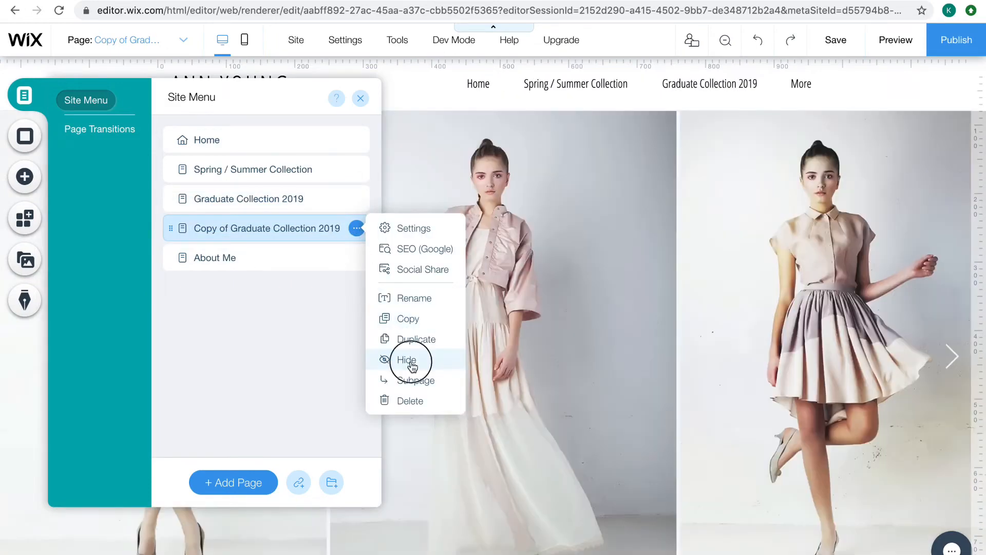
{"action": "left_click", "coordinate": [411, 361]}
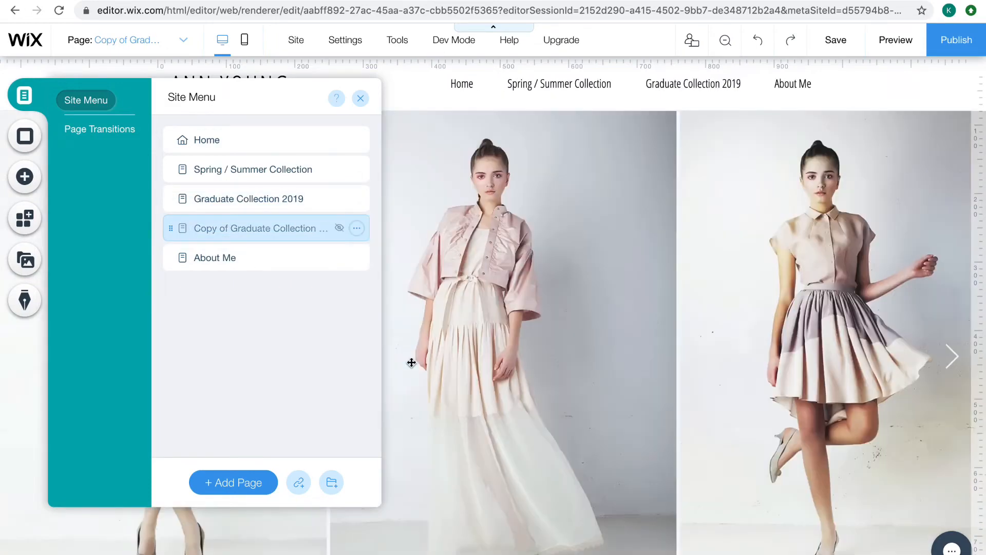
Delete the duplicate of the Graduate Collection 2019 page from the site
{"action": "left_click", "coordinate": [357, 228]}
{"action": "left_click", "coordinate": [404, 402]}
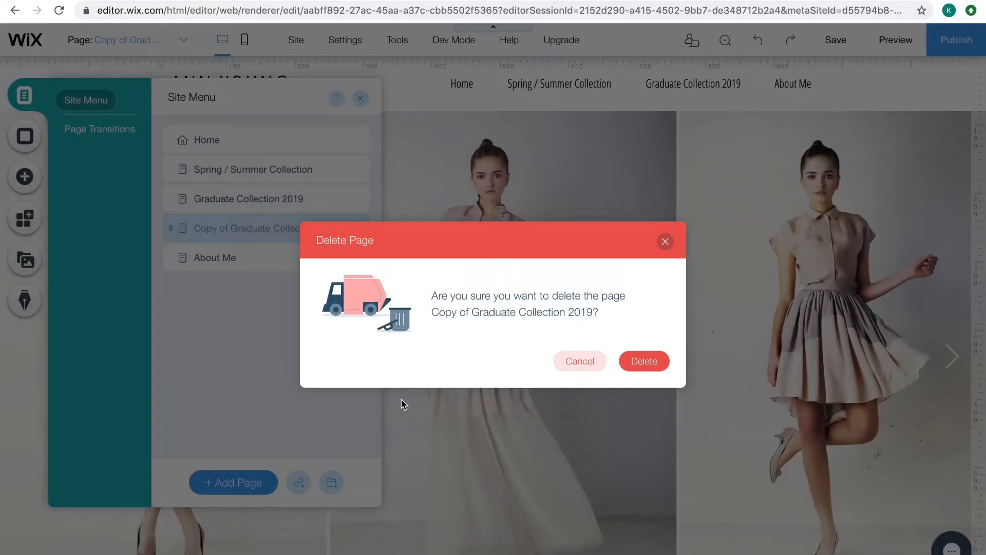
{"action": "left_click", "coordinate": [642, 359]}
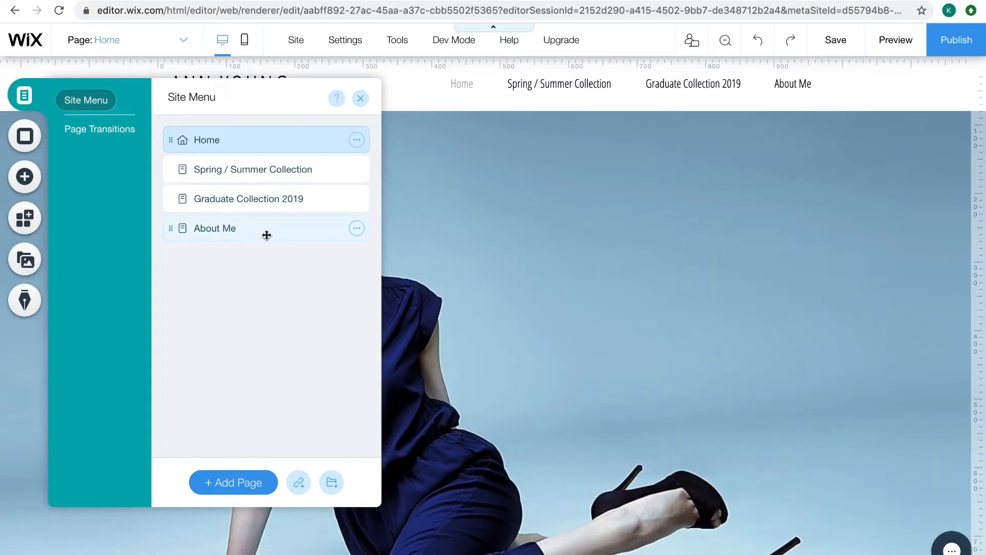
Open the About Me page and try the Horizontal, Vertical and Cross Fade page transitions, finishing on Out-In
{"action": "left_click", "coordinate": [306, 233]}
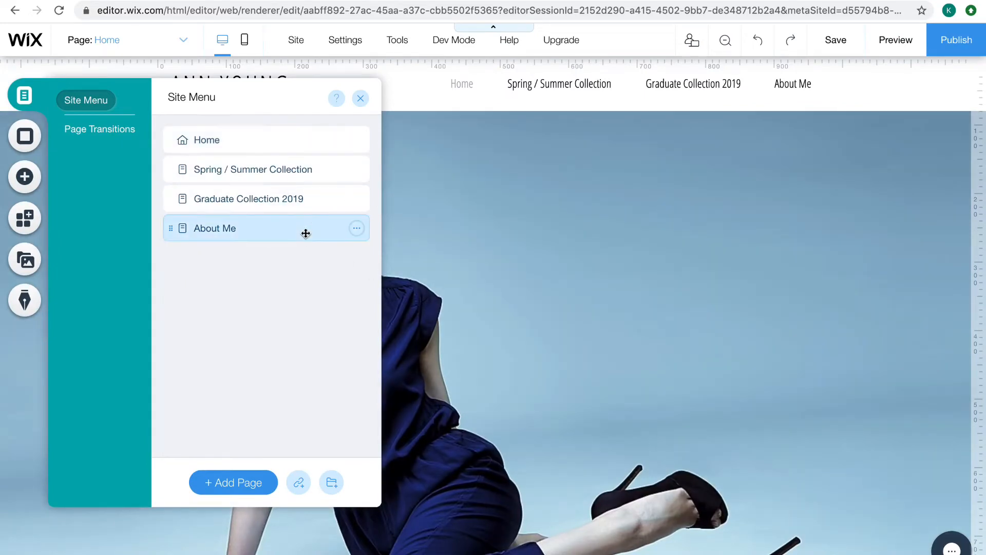
{"action": "left_click", "coordinate": [361, 229]}
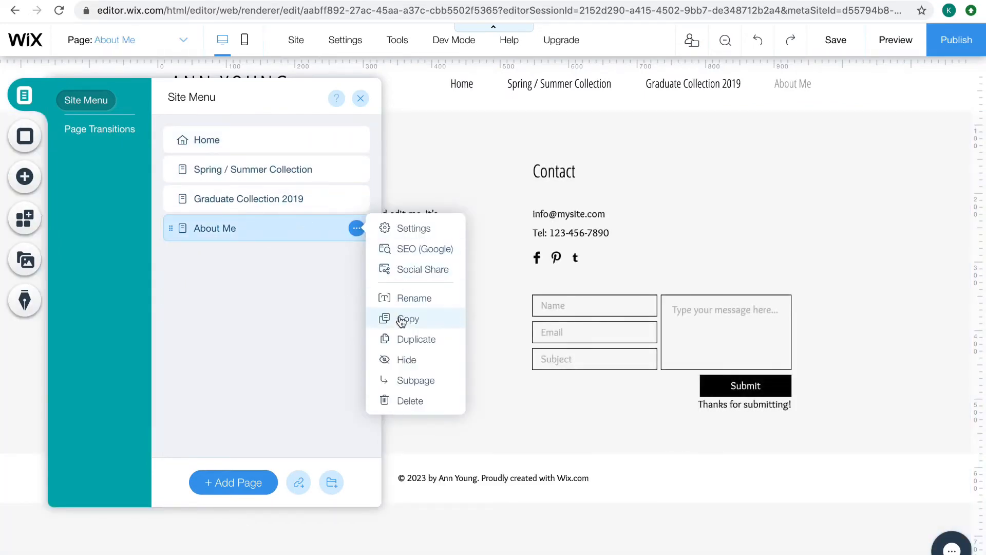
{"action": "left_click", "coordinate": [80, 133]}
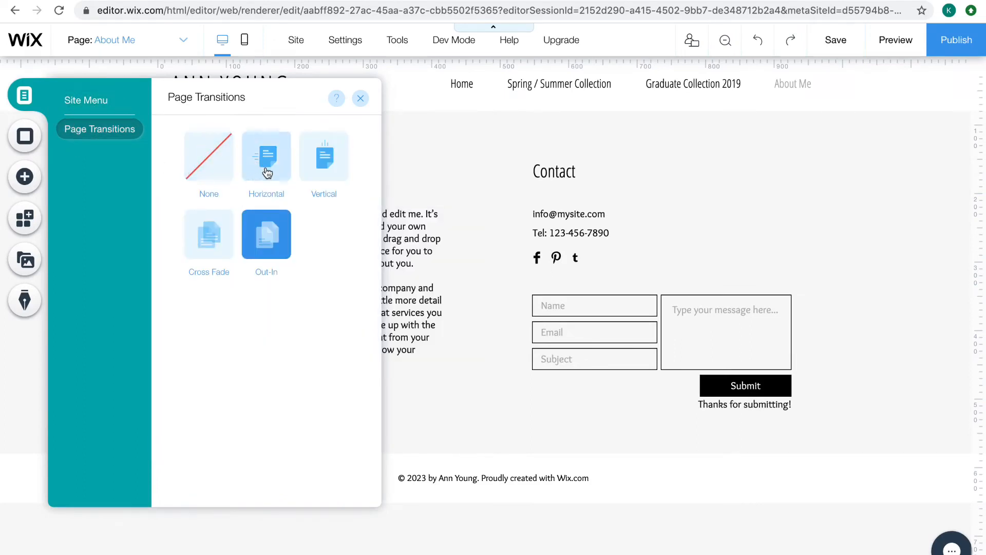
{"action": "left_click", "coordinate": [282, 167]}
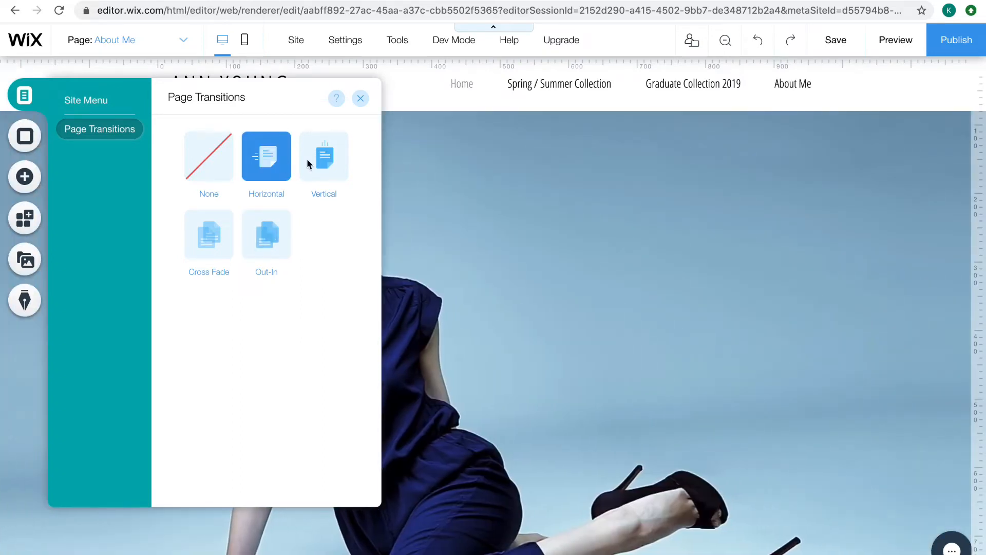
{"action": "left_click", "coordinate": [328, 166]}
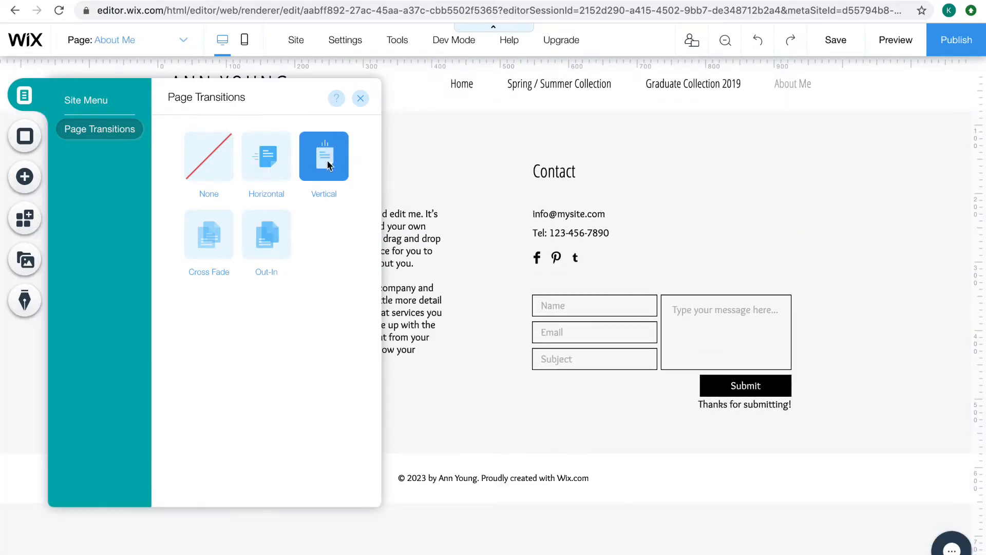
{"action": "left_click", "coordinate": [212, 229]}
{"action": "left_click", "coordinate": [263, 236]}
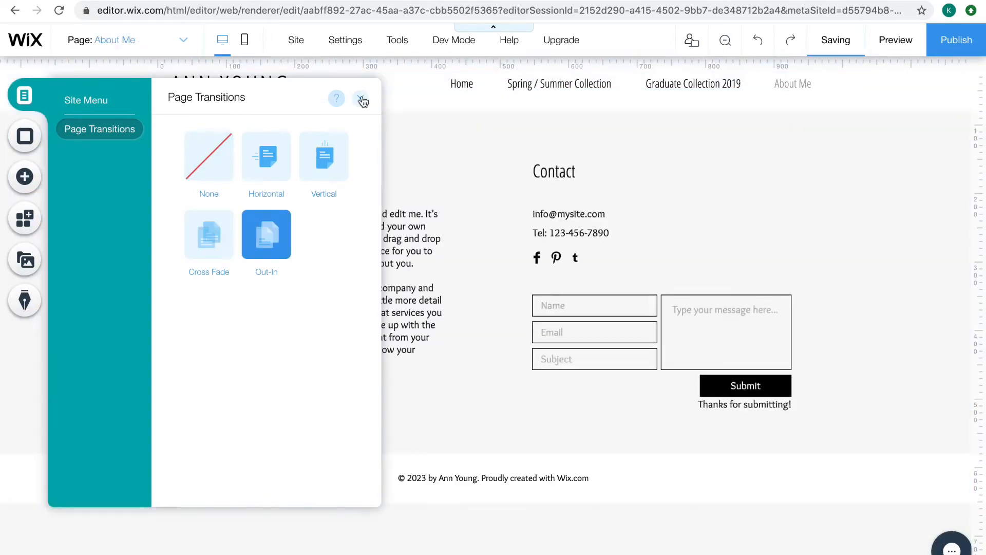
{"action": "left_click", "coordinate": [363, 99]}
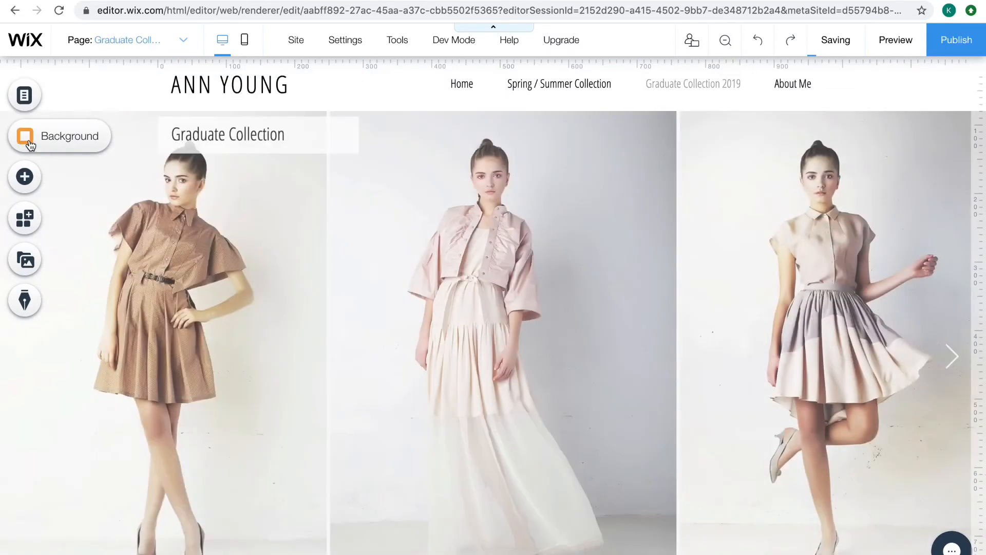
Switch to the About Me page and set its page background color to white (#FFFFFF)
{"action": "left_click", "coordinate": [29, 145]}
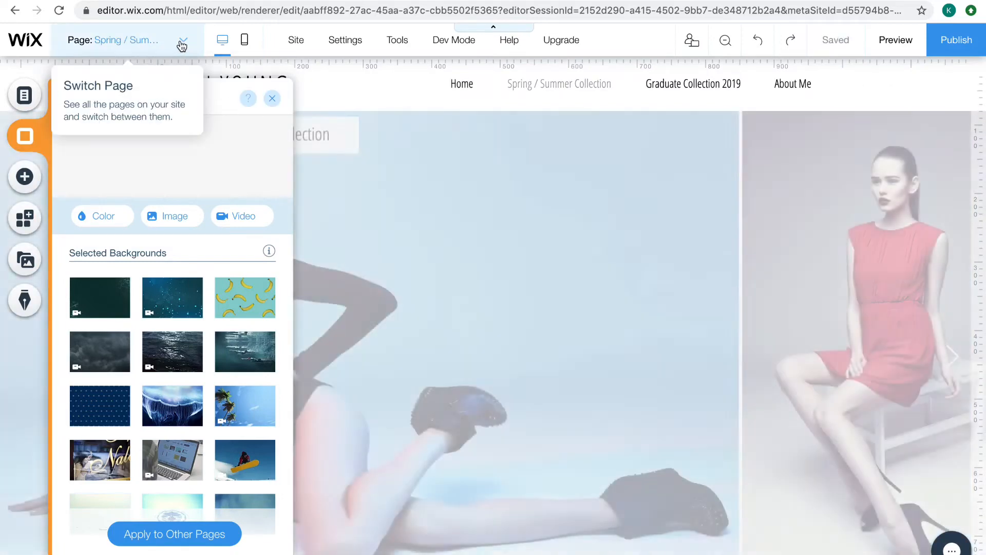
{"action": "left_click", "coordinate": [180, 40]}
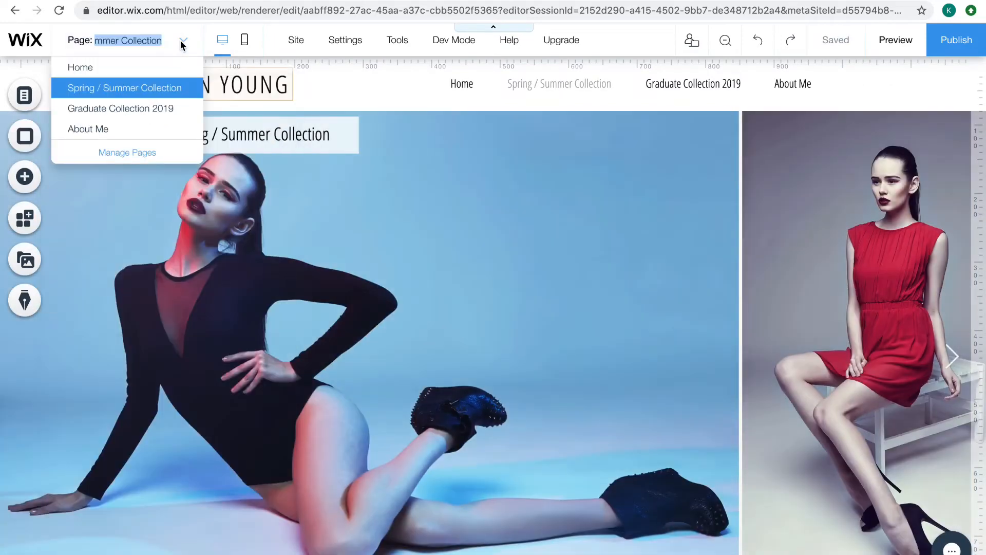
{"action": "left_click", "coordinate": [126, 130]}
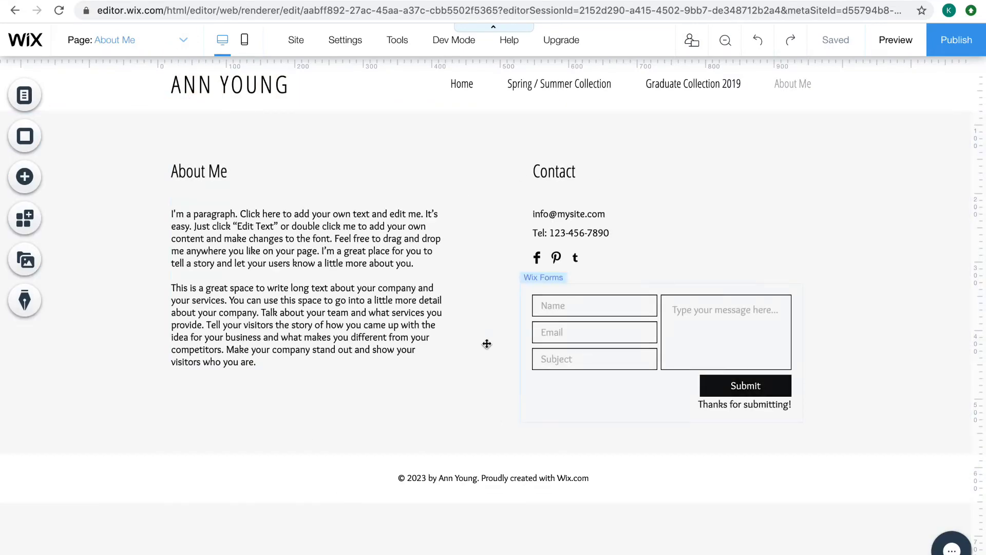
{"action": "left_click", "coordinate": [25, 136]}
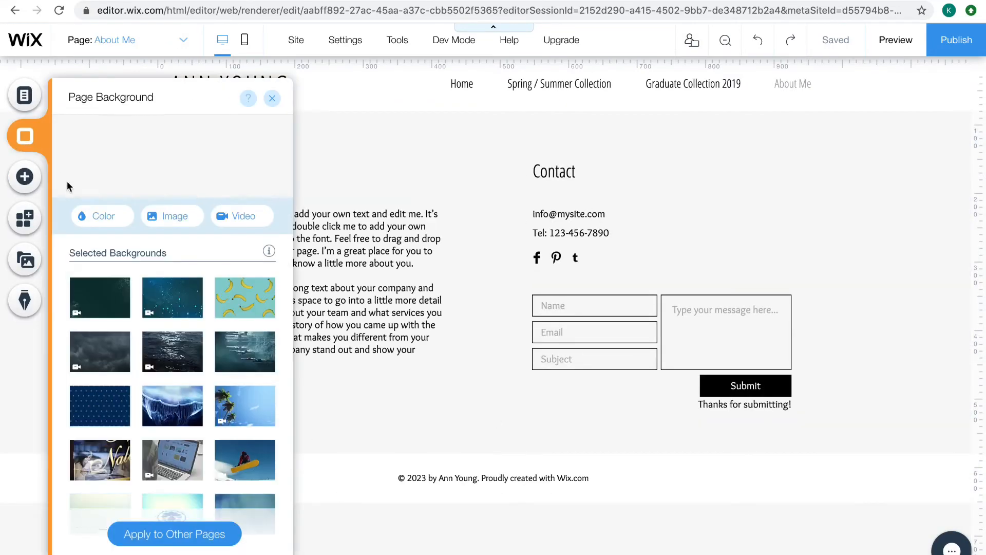
{"action": "left_click", "coordinate": [95, 214]}
{"action": "left_click", "coordinate": [167, 298]}
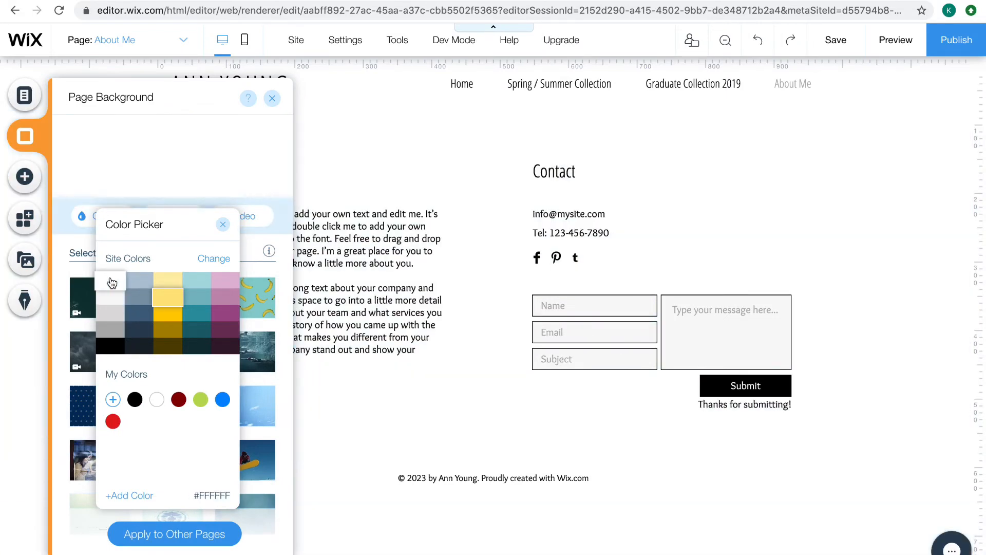
{"action": "left_click", "coordinate": [111, 283]}
Try several preset site color palettes on the About Me page and discard the palette change
{"action": "left_click", "coordinate": [206, 259]}
{"action": "left_click", "coordinate": [277, 257]}
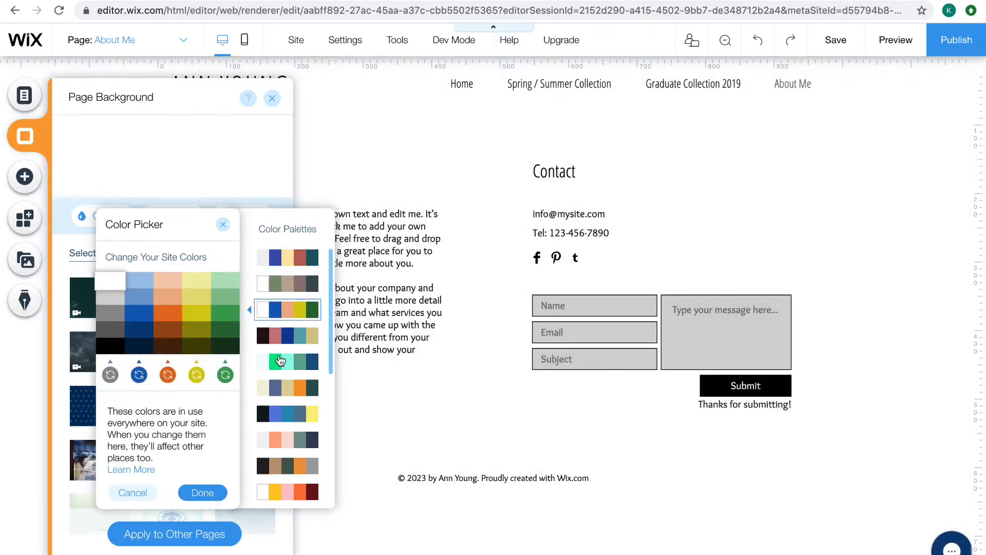
{"action": "left_click", "coordinate": [279, 334]}
{"action": "left_click", "coordinate": [277, 360]}
{"action": "left_click", "coordinate": [277, 387]}
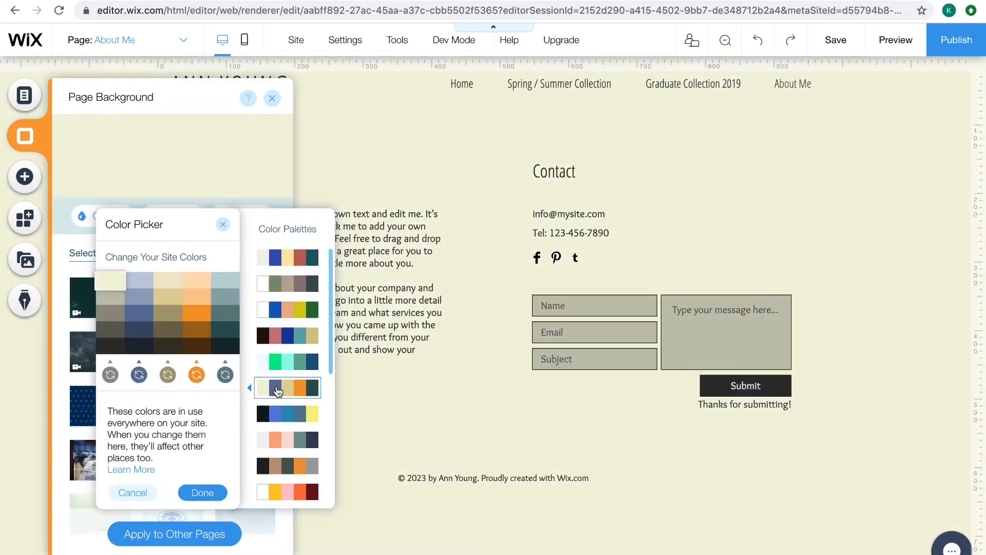
{"action": "left_click", "coordinate": [289, 420]}
{"action": "left_click", "coordinate": [282, 441]}
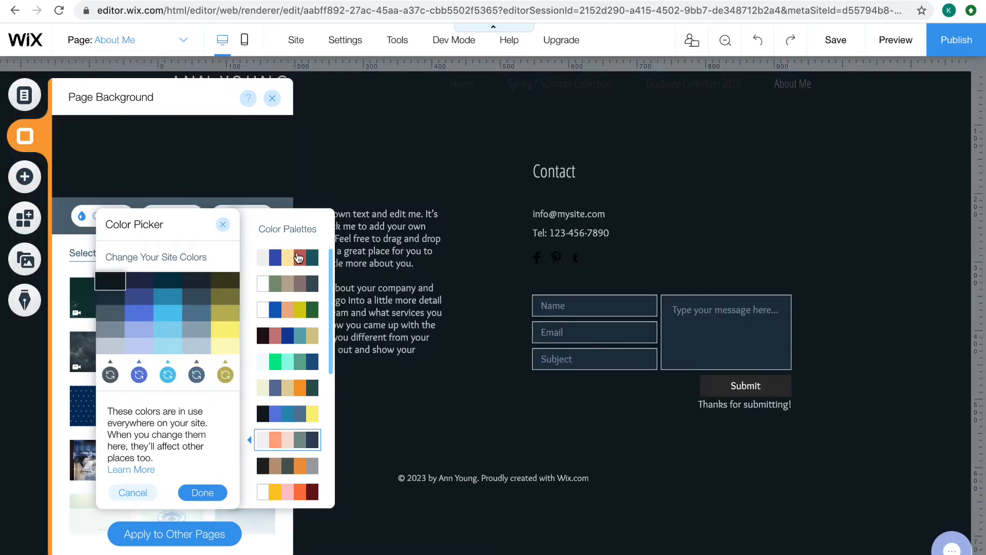
{"action": "left_click", "coordinate": [288, 257]}
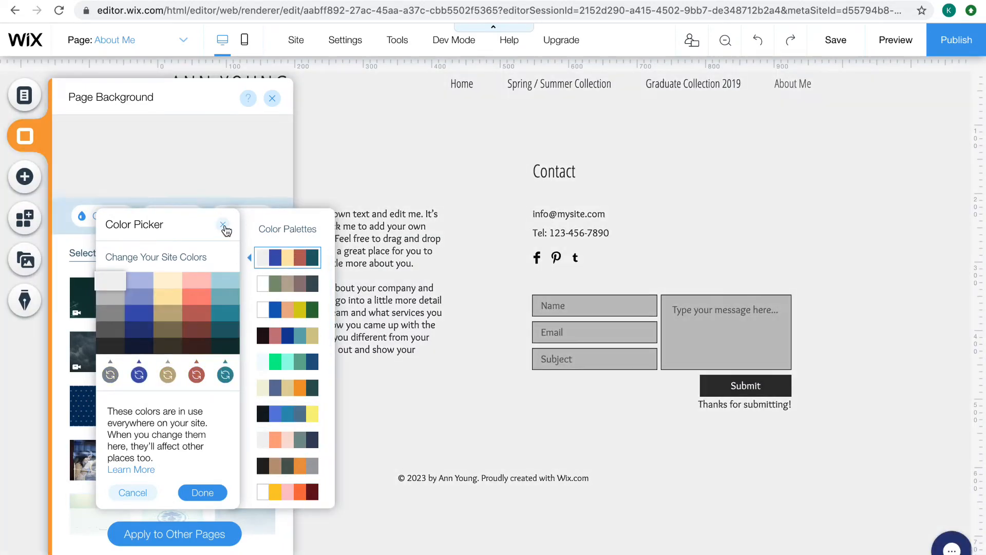
{"action": "left_click", "coordinate": [223, 226]}
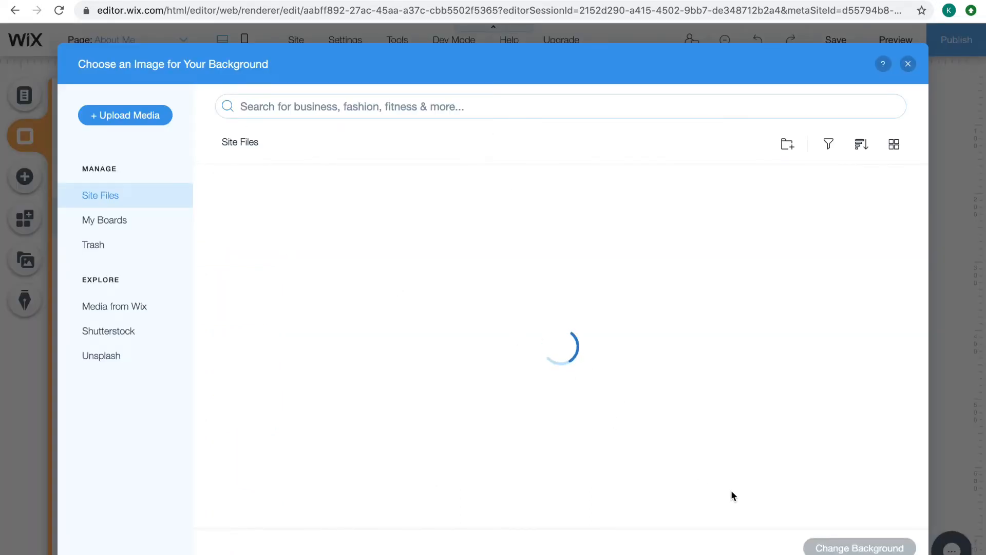
Dismiss the background image chooser, look through the selected page backgrounds and close the background settings
{"action": "left_click", "coordinate": [908, 65]}
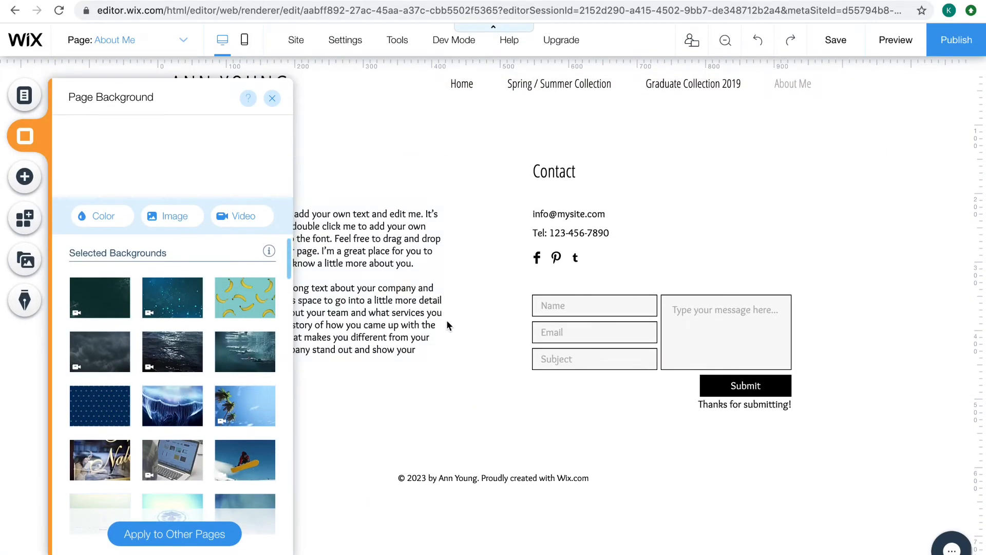
{"action": "scroll", "coordinate": [216, 454], "scroll_direction": "down", "scroll_amount": 15}
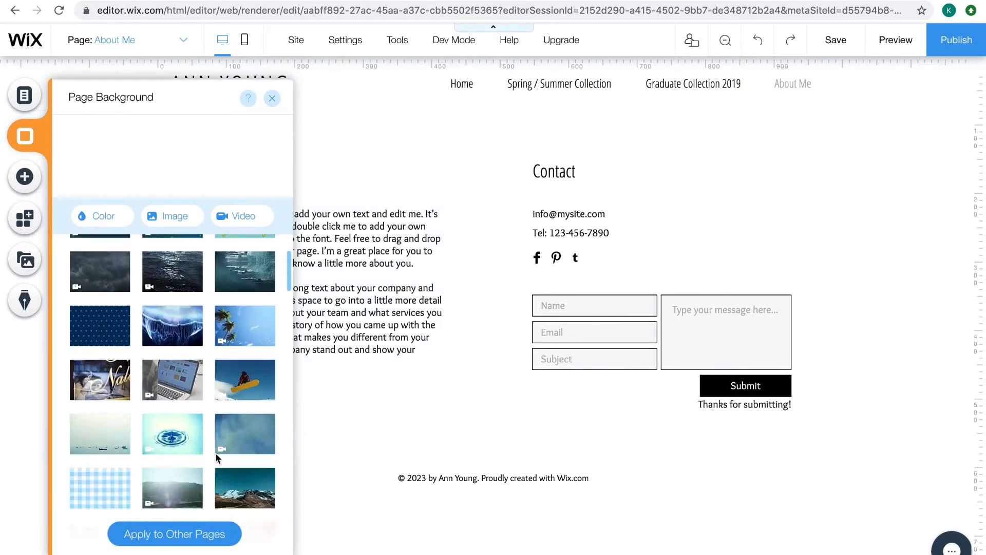
{"action": "scroll", "coordinate": [216, 458], "scroll_direction": "up", "scroll_amount": 15}
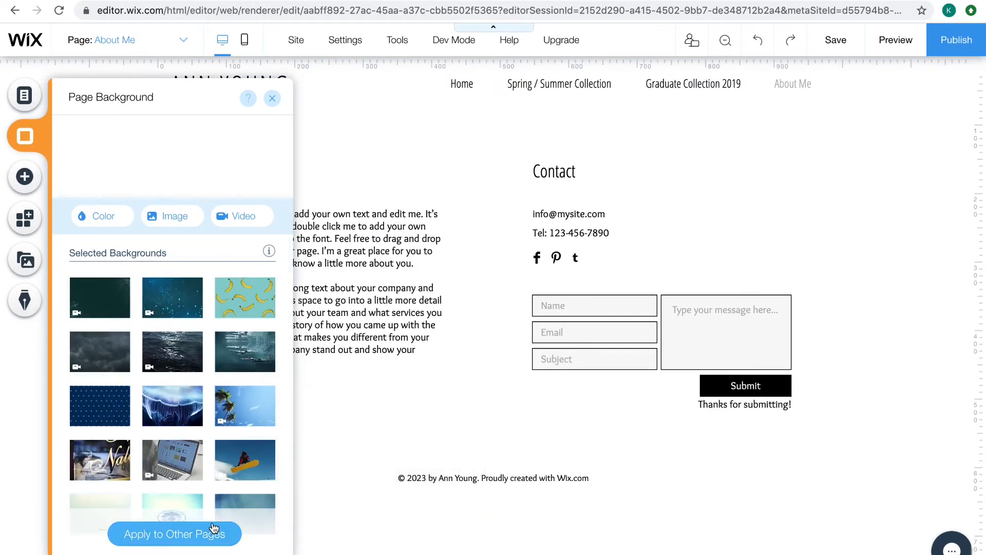
{"action": "left_click", "coordinate": [271, 100]}
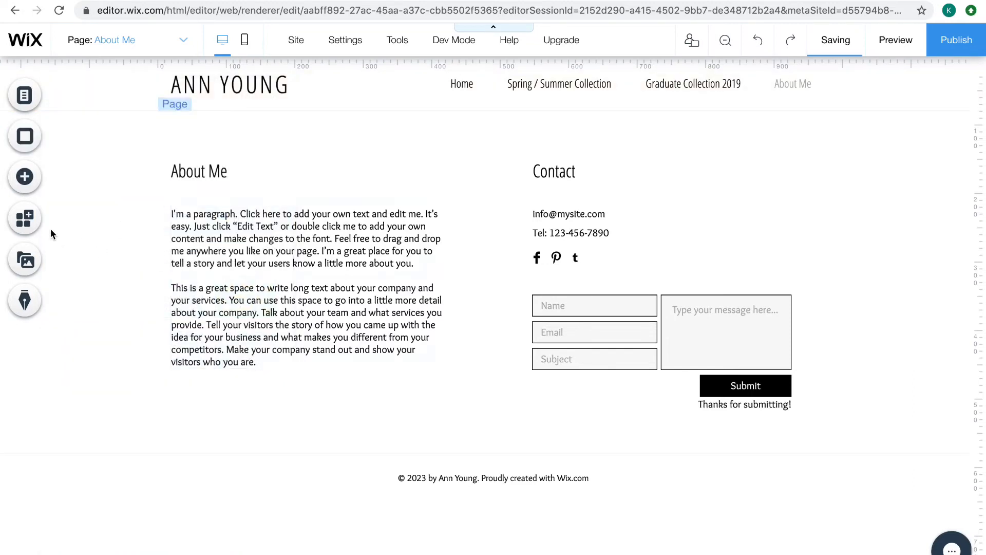
Add a Heading 1 text element to the About Me page and move it just below the navigation menu
{"action": "left_click", "coordinate": [35, 178]}
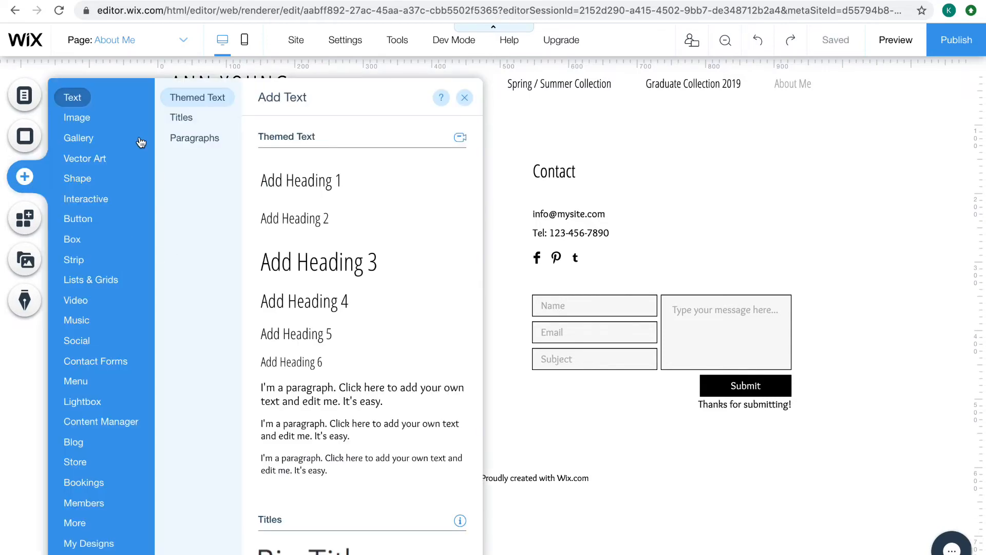
{"action": "left_click", "coordinate": [312, 183]}
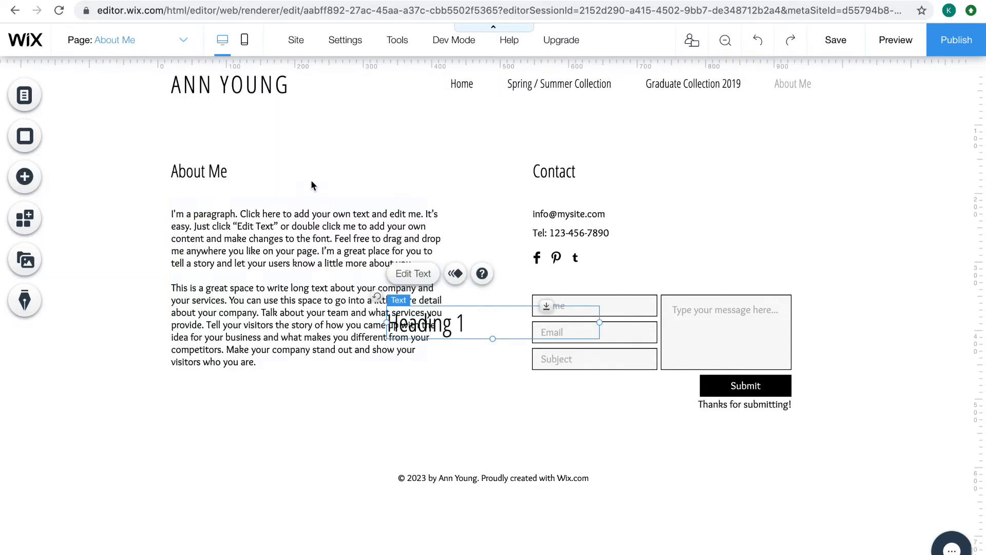
{"action": "left_click_drag", "start_coordinate": [440, 320], "coordinate": [459, 122]}
Replace the new heading's placeholder text with the site owner's full name
{"action": "double_click", "coordinate": [461, 122]}
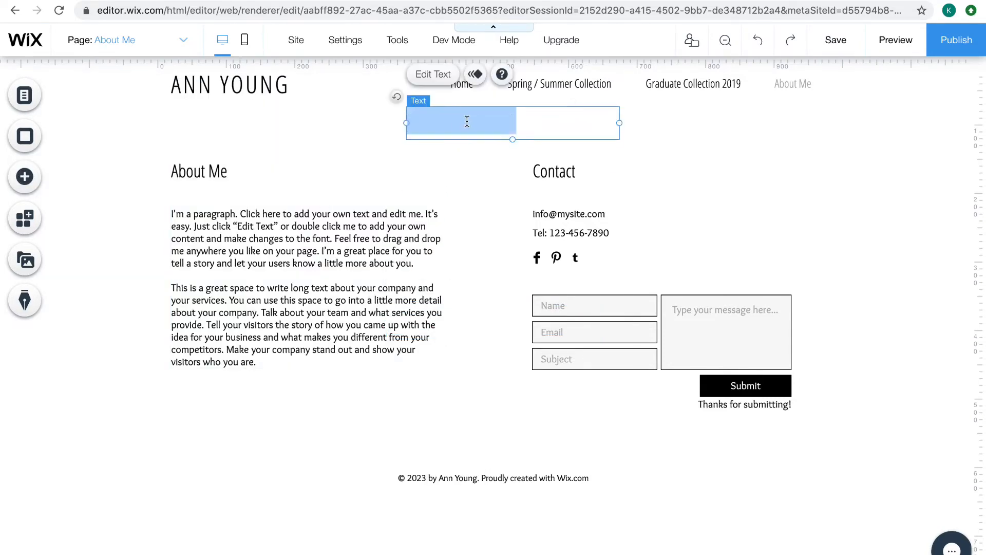
{"action": "type", "text": "H"}
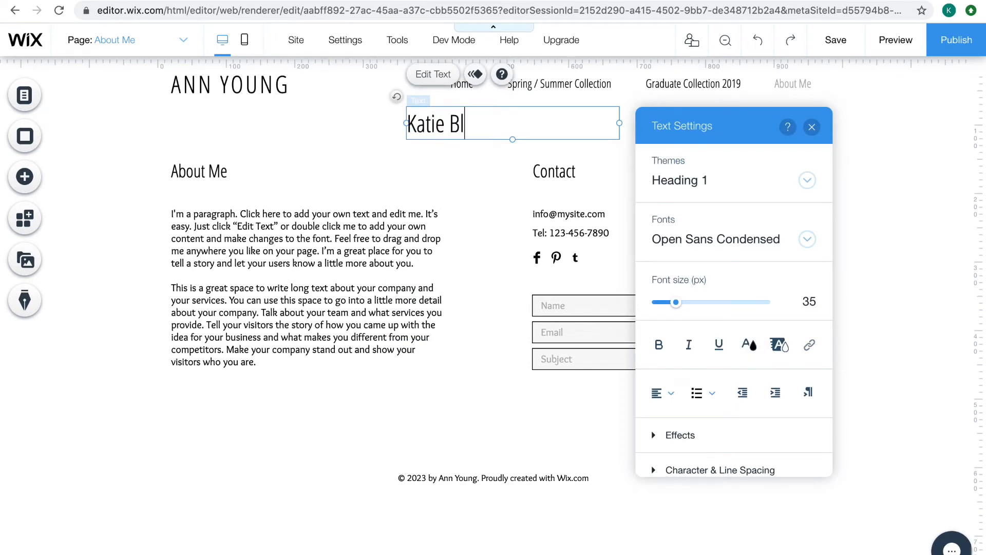
{"action": "left_click", "coordinate": [341, 169]}
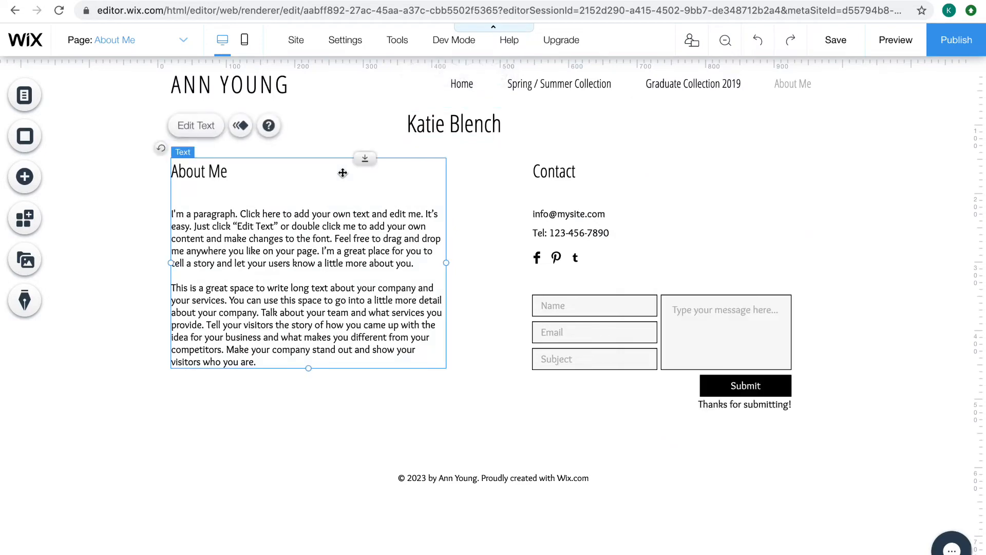
Add the shadowed block-letter TITLE text to the About Me page and position it beside the contact details
{"action": "left_click", "coordinate": [30, 171]}
{"action": "scroll", "coordinate": [313, 316], "scroll_direction": "down", "scroll_amount": 5}
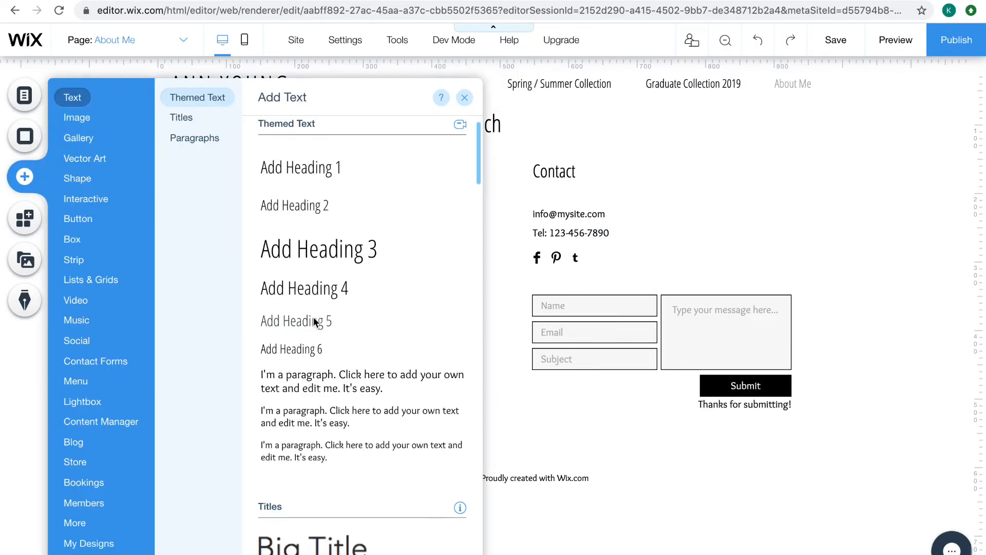
{"action": "scroll", "coordinate": [315, 322], "scroll_direction": "down", "scroll_amount": 9}
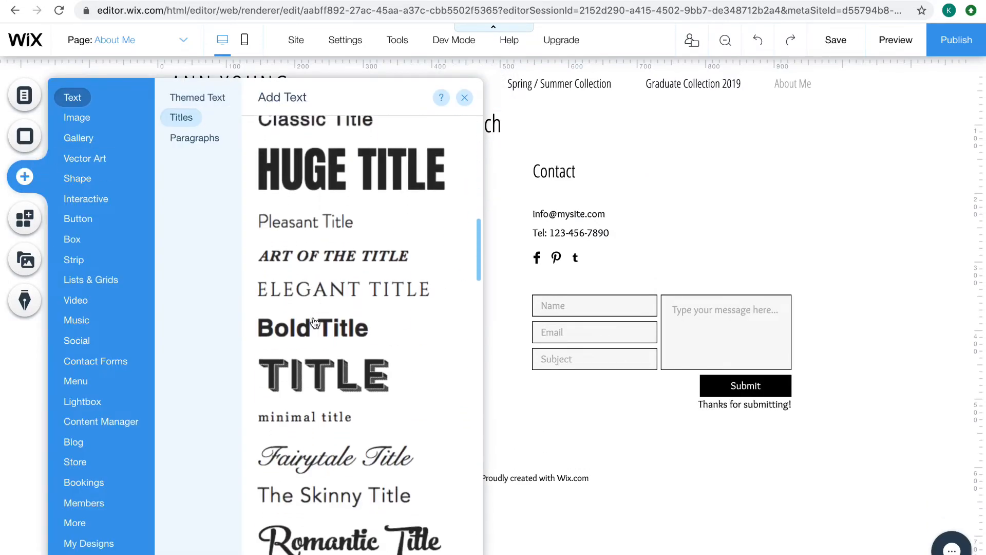
{"action": "left_click", "coordinate": [319, 260]}
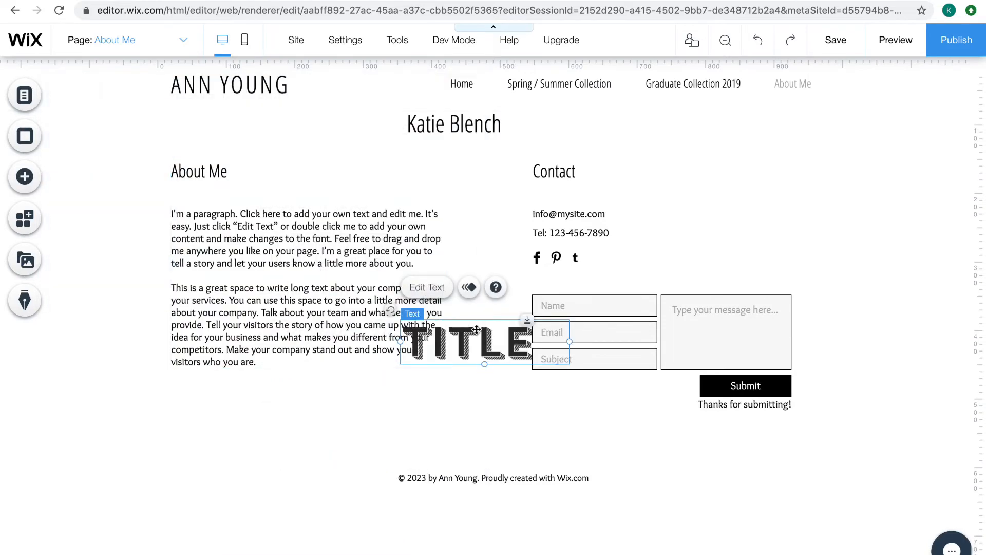
{"action": "left_click_drag", "start_coordinate": [510, 322], "coordinate": [653, 195]}
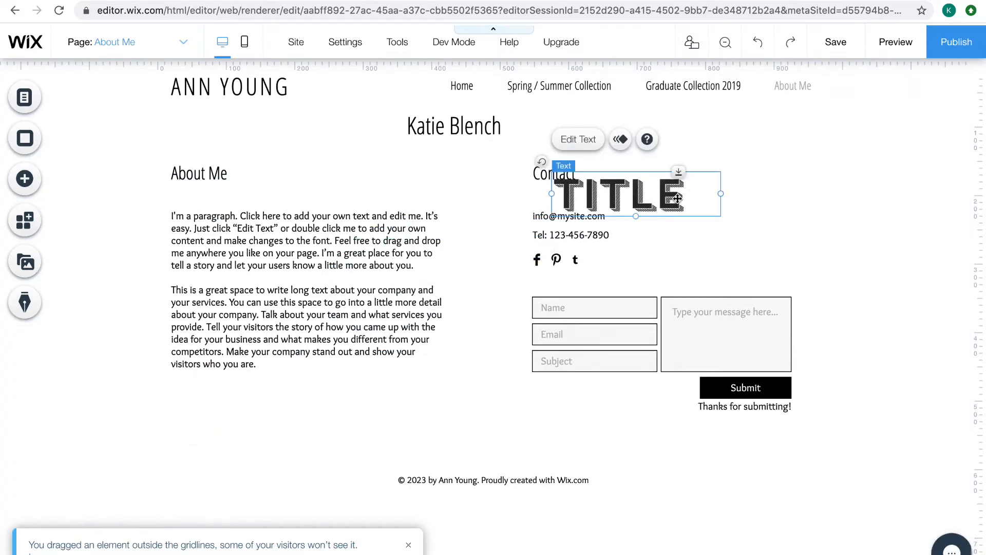
{"action": "left_click", "coordinate": [809, 190]}
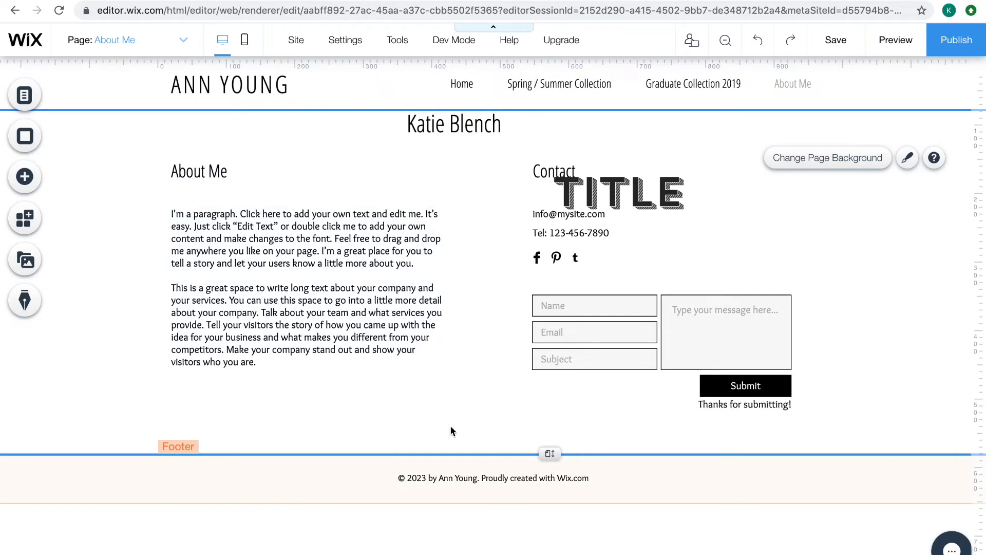
{"action": "left_click_drag", "start_coordinate": [644, 187], "coordinate": [741, 228]}
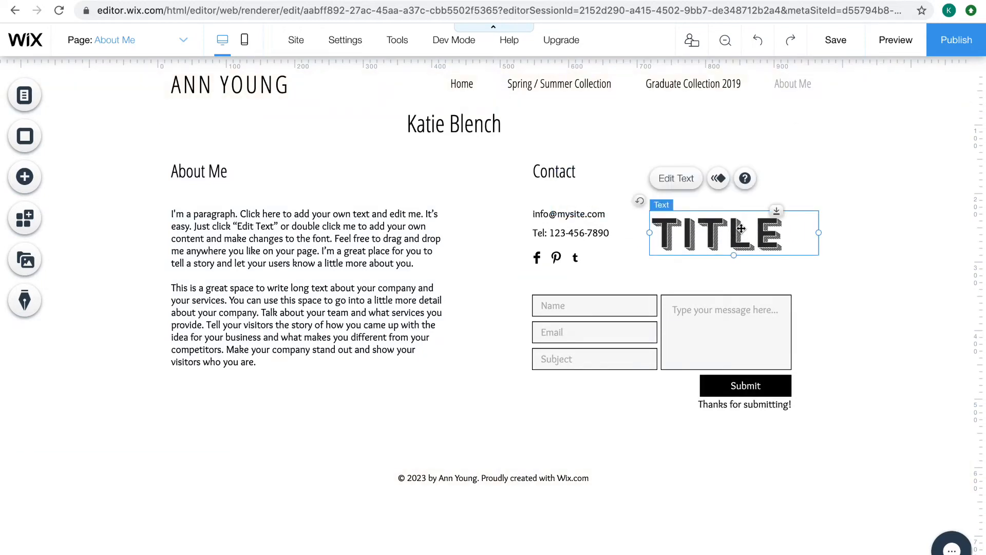
Delete the decorative title and the name heading from the About Me page
{"action": "key", "text": "Delete"}
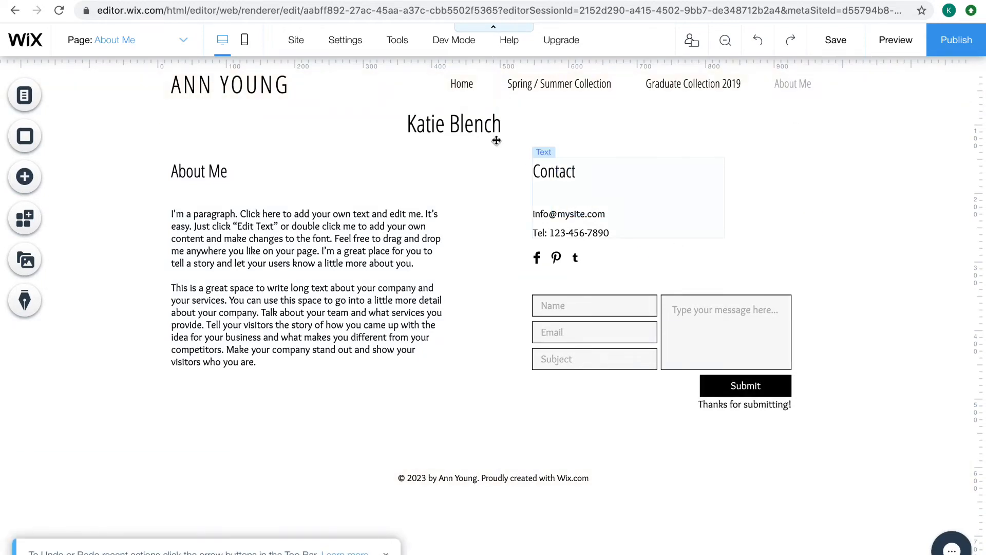
{"action": "left_click", "coordinate": [488, 122]}
{"action": "key", "text": "Delete"}
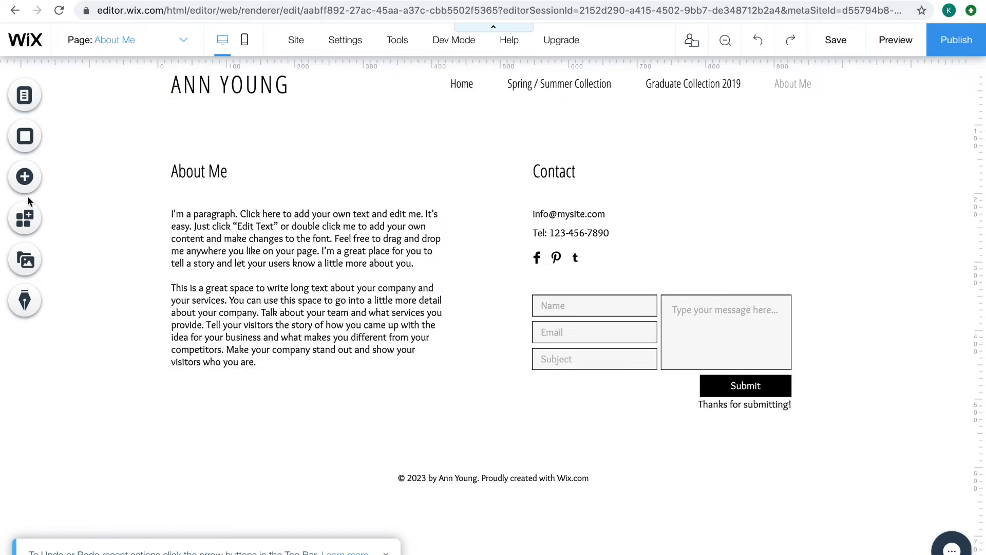
Start adding an own image to the page and open the computer's file chooser for the media upload
{"action": "left_click", "coordinate": [25, 176]}
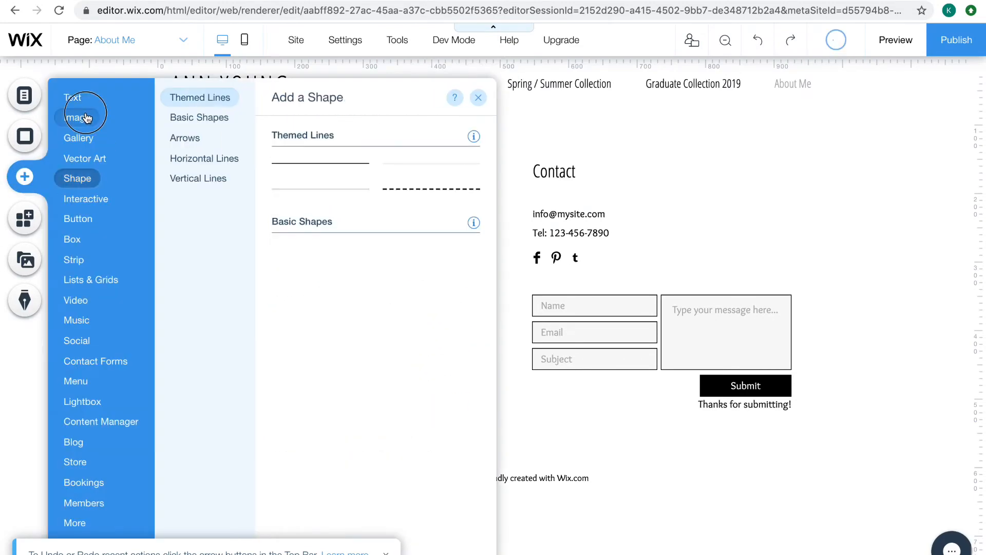
{"action": "mouse_move", "coordinate": [86, 117]}
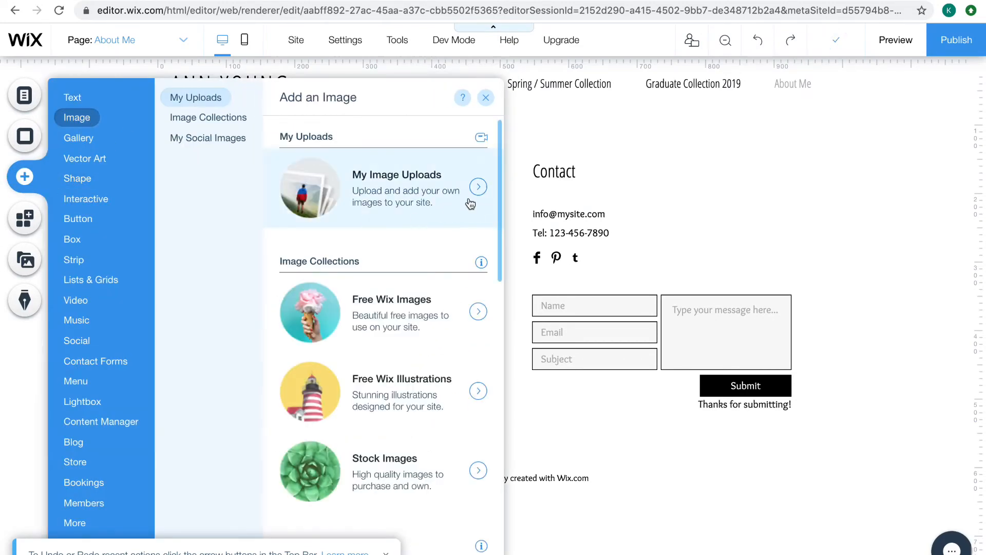
{"action": "left_click", "coordinate": [471, 204]}
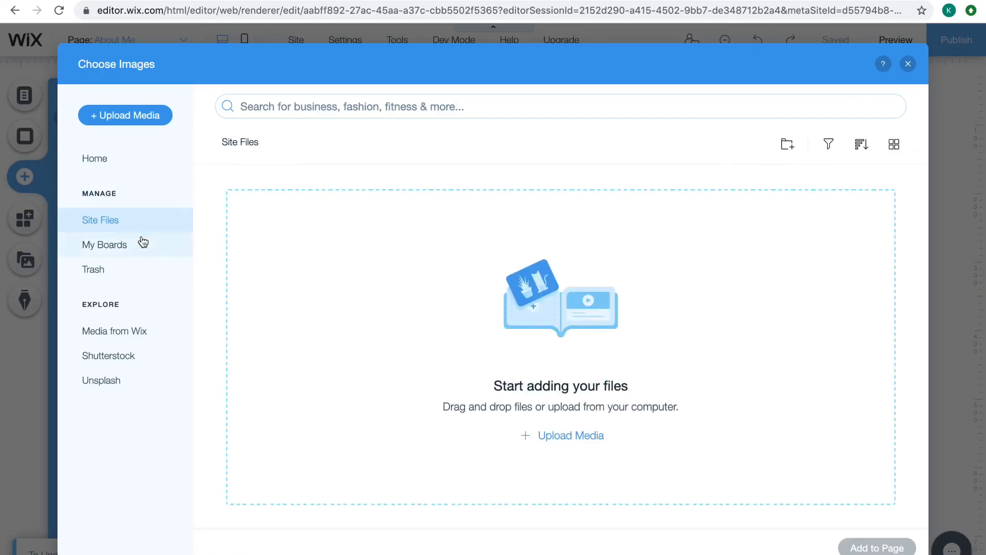
{"action": "left_click", "coordinate": [572, 436]}
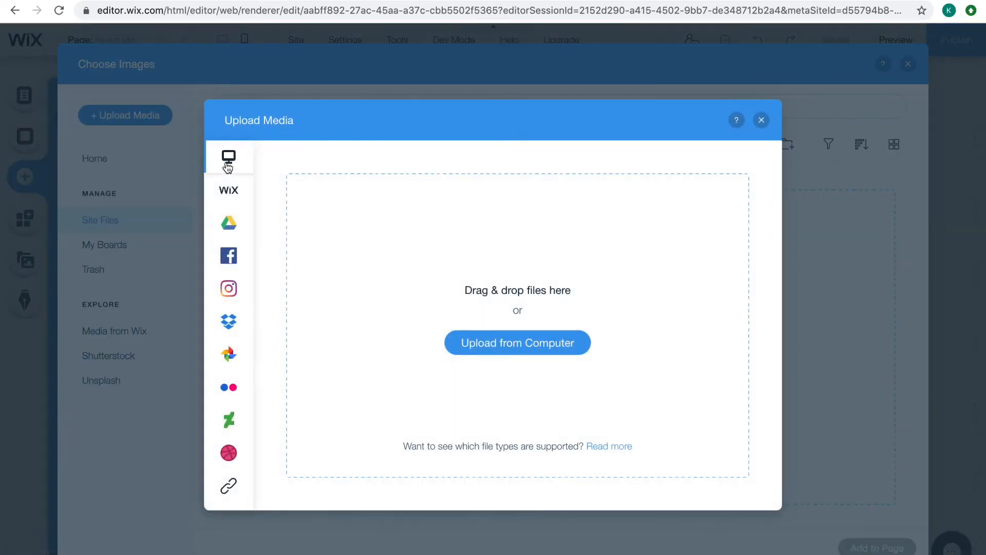
{"action": "left_click", "coordinate": [509, 350]}
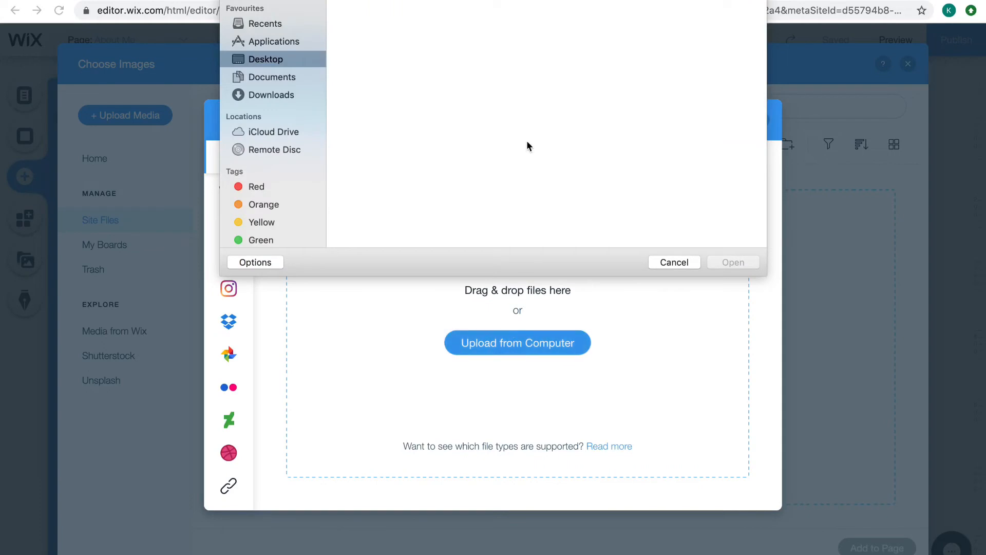
Upload five dark-background fashion photos from the Downloads folder to the site files
{"action": "left_click", "coordinate": [272, 95]}
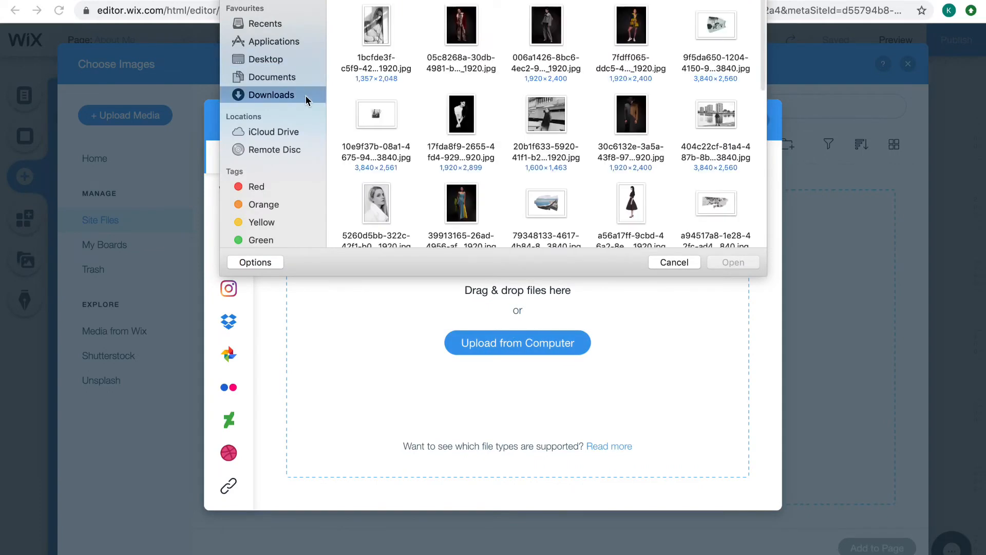
{"action": "left_click", "coordinate": [635, 29]}
{"action": "left_click", "coordinate": [546, 26], "text": "super"}
{"action": "scroll", "coordinate": [546, 31], "scroll_direction": "down", "scroll_amount": 1}
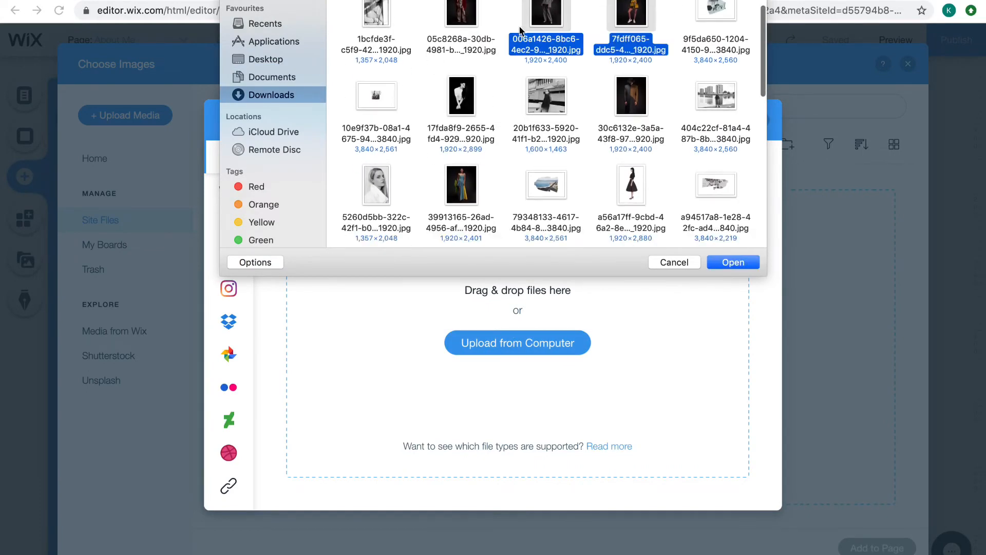
{"action": "left_click", "coordinate": [461, 11], "text": "super"}
{"action": "left_click", "coordinate": [462, 84], "text": "super"}
{"action": "left_click", "coordinate": [637, 97], "text": "super"}
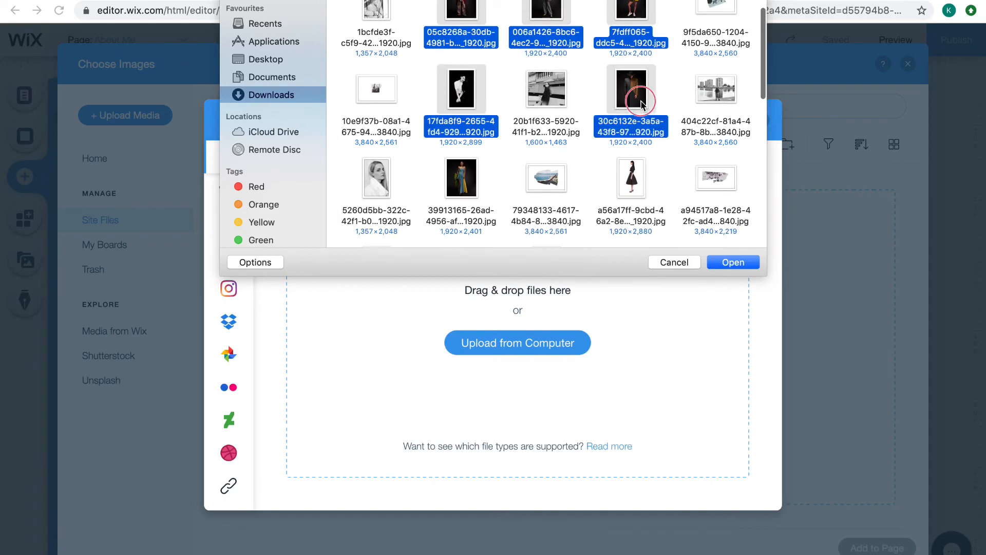
{"action": "left_click", "coordinate": [469, 99], "text": "super"}
{"action": "left_click", "coordinate": [463, 180], "text": "super"}
{"action": "key", "text": "Return"}
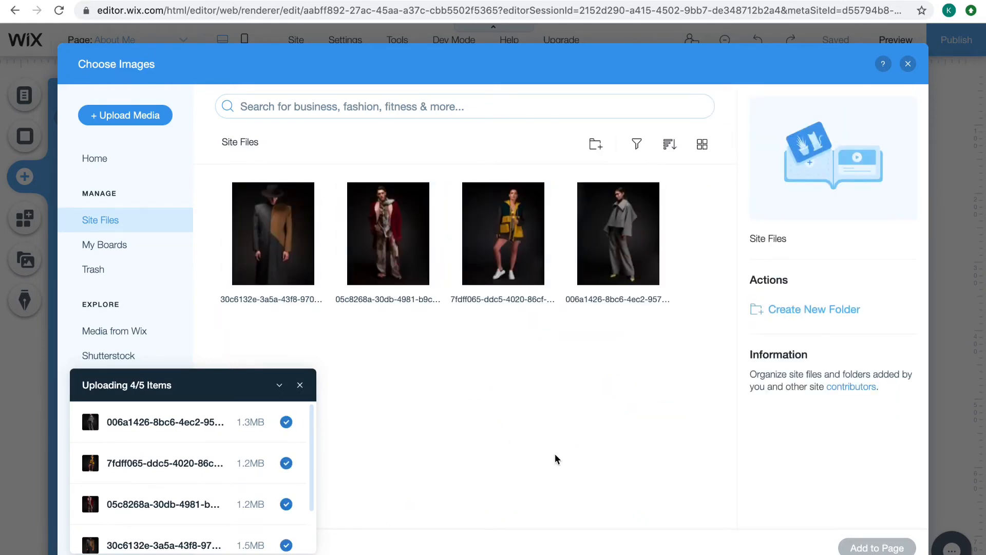
Add the uploaded photo of the blue and yellow dress to the page, resizing and positioning it in the page's centre
{"action": "left_click", "coordinate": [278, 386]}
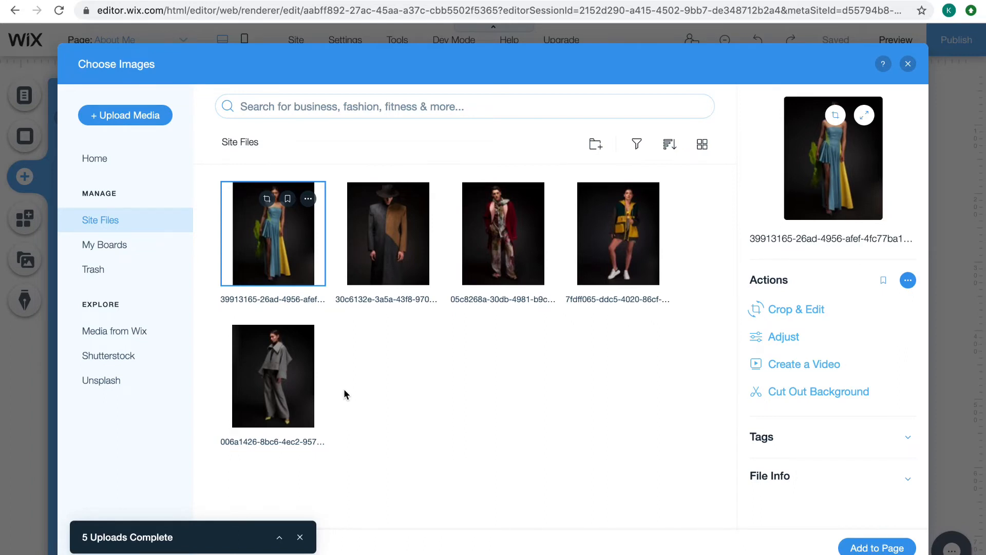
{"action": "left_click", "coordinate": [873, 547]}
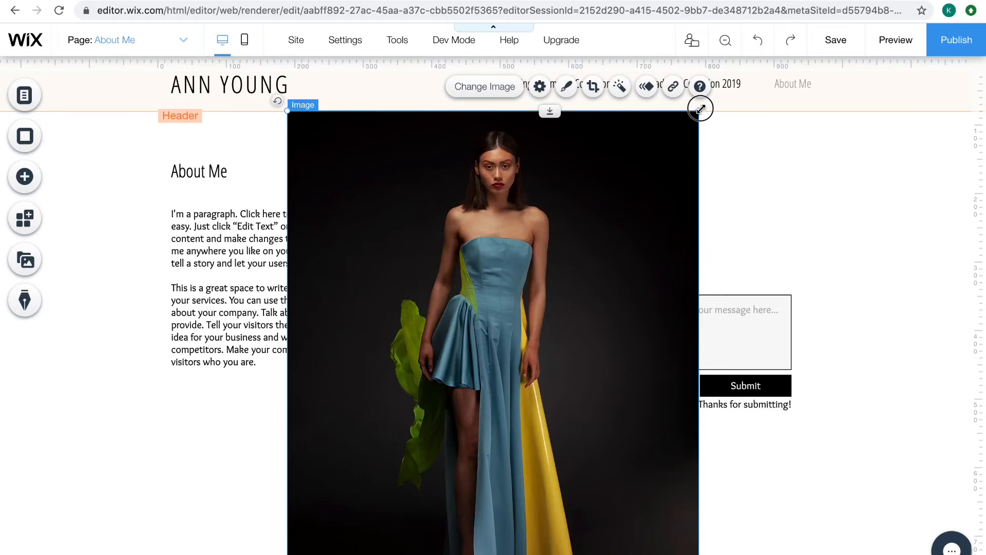
{"action": "left_click_drag", "start_coordinate": [701, 108], "coordinate": [403, 480]}
{"action": "left_click_drag", "start_coordinate": [336, 531], "coordinate": [683, 239]}
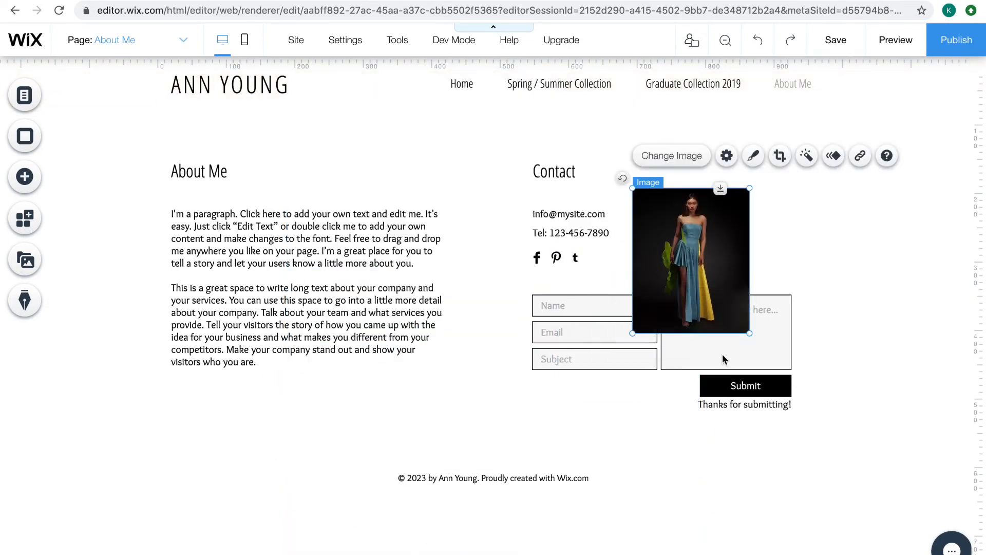
{"action": "left_click_drag", "start_coordinate": [749, 331], "coordinate": [900, 519]}
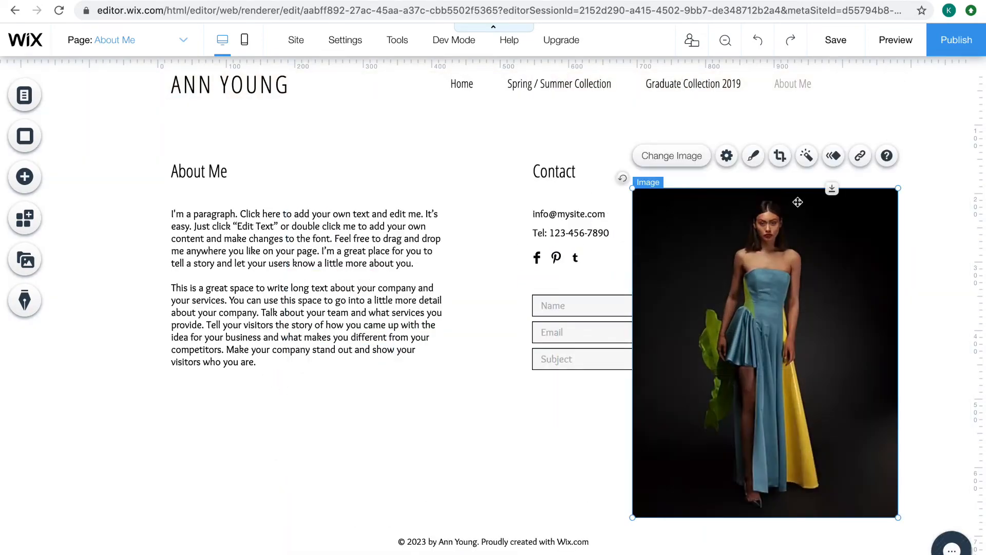
{"action": "left_click_drag", "start_coordinate": [821, 315], "coordinate": [634, 286]}
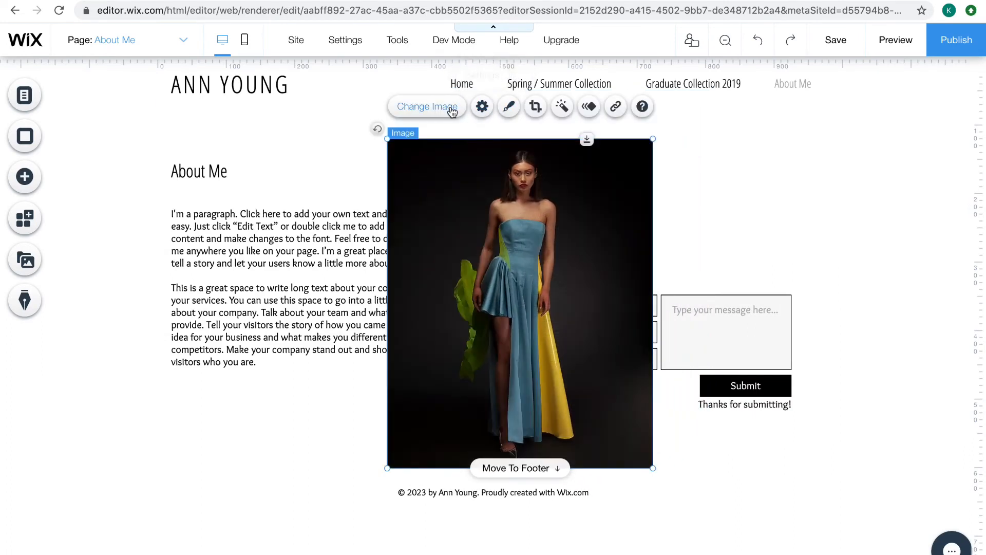
Set the photo's image description for Google to "Atelier UCA" in its image settings
{"action": "left_click", "coordinate": [481, 107]}
{"action": "scroll", "coordinate": [777, 270], "scroll_direction": "down", "scroll_amount": 3}
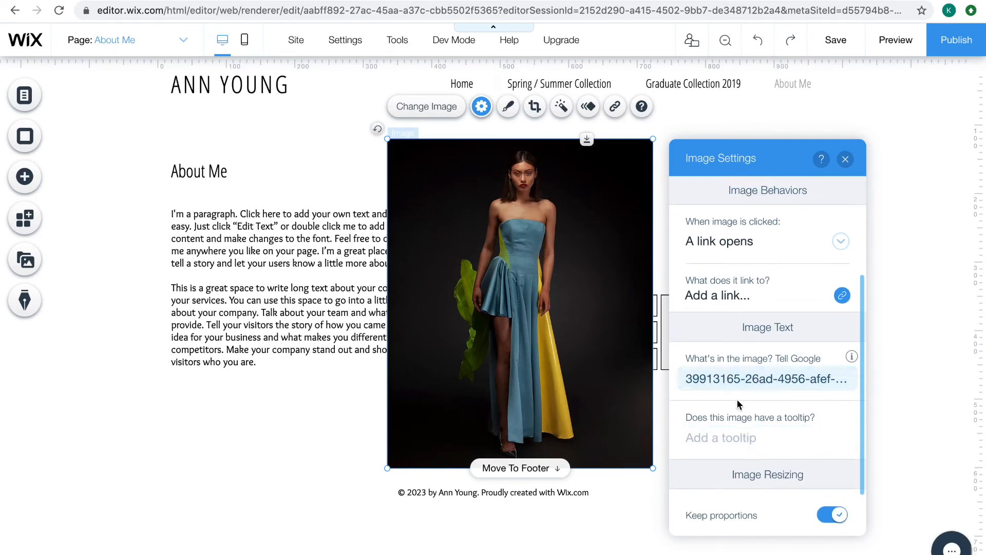
{"action": "mouse_move", "coordinate": [852, 362]}
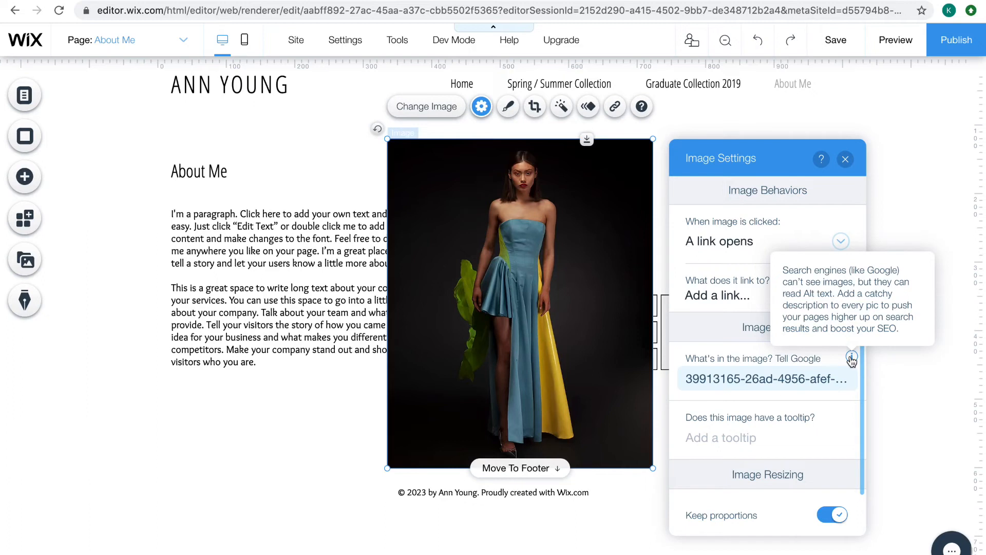
{"action": "left_click", "coordinate": [766, 378]}
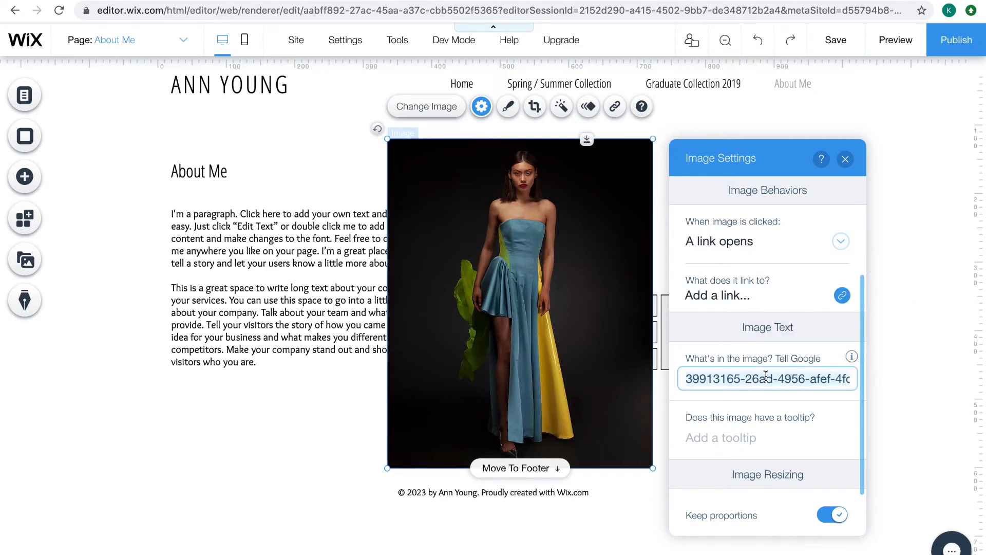
{"action": "key", "text": "ctrl+a"}
{"action": "type", "text": "At"}
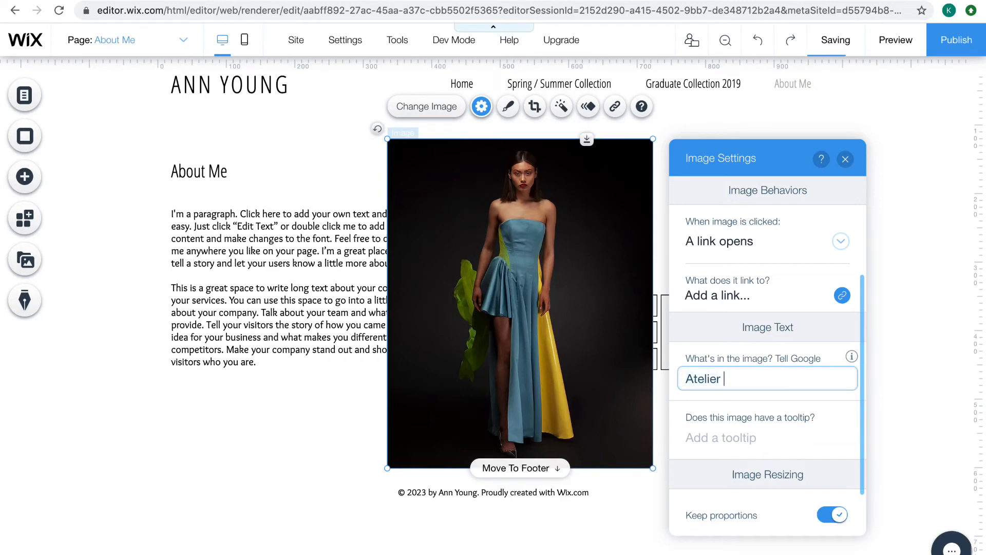
{"action": "type", "text": "A"}
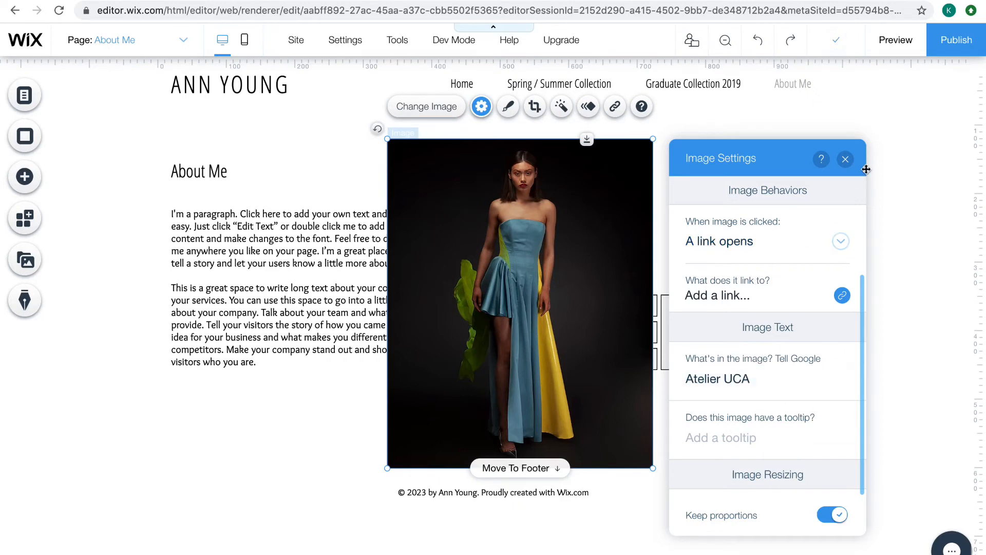
{"action": "left_click", "coordinate": [845, 159]}
Try frame designs on the dress photo and browse the additional frames, keeping the No Frame option
{"action": "left_click", "coordinate": [509, 107]}
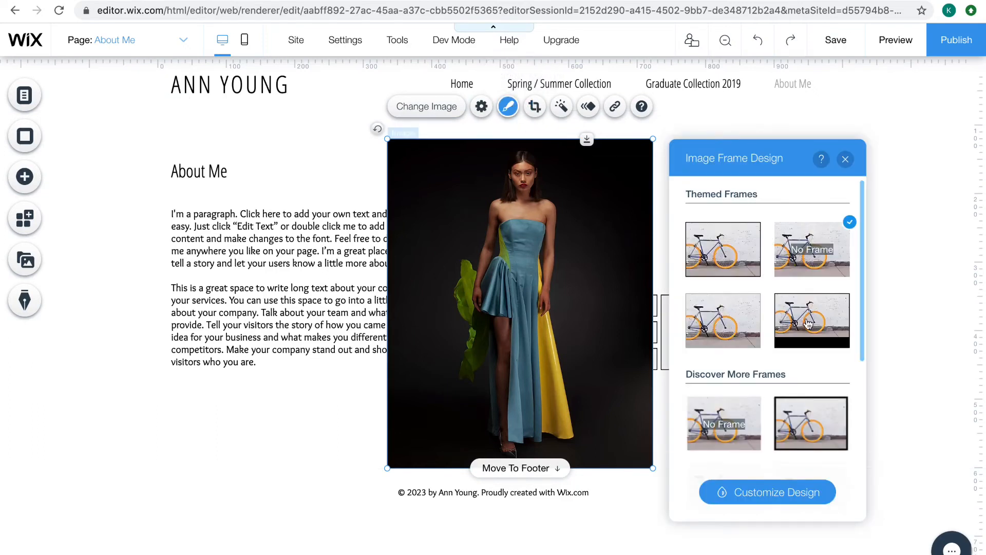
{"action": "left_click", "coordinate": [809, 324]}
{"action": "left_click", "coordinate": [717, 335]}
{"action": "scroll", "coordinate": [721, 435], "scroll_direction": "down", "scroll_amount": 5}
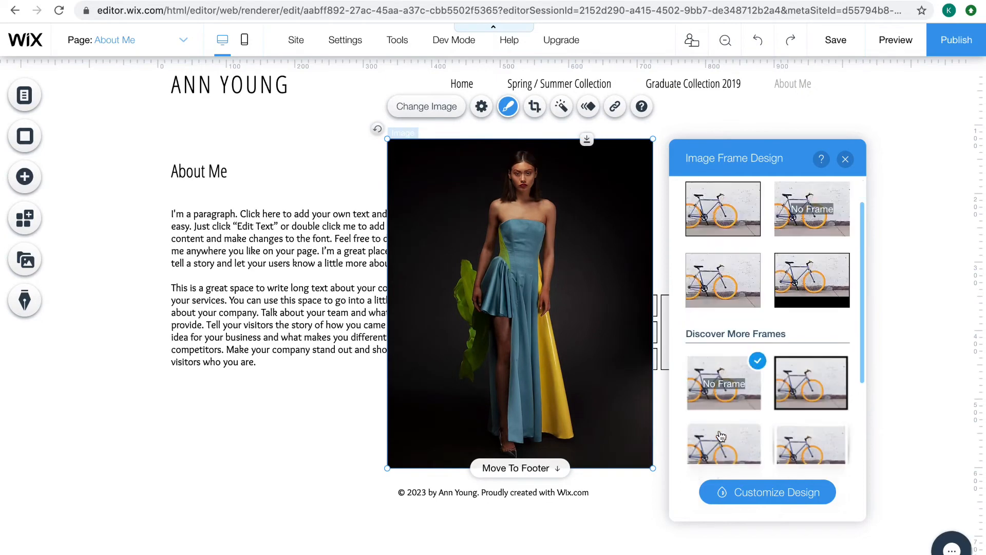
Crop the dress photo to a decagon shape and shift the picture down inside it so the model's head is included
{"action": "left_click", "coordinate": [536, 108]}
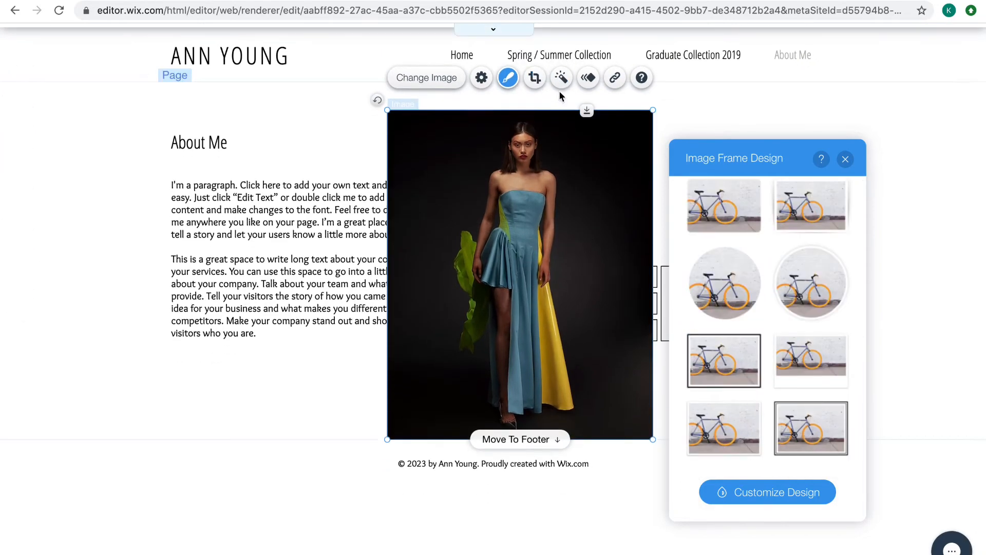
{"action": "left_click", "coordinate": [812, 206]}
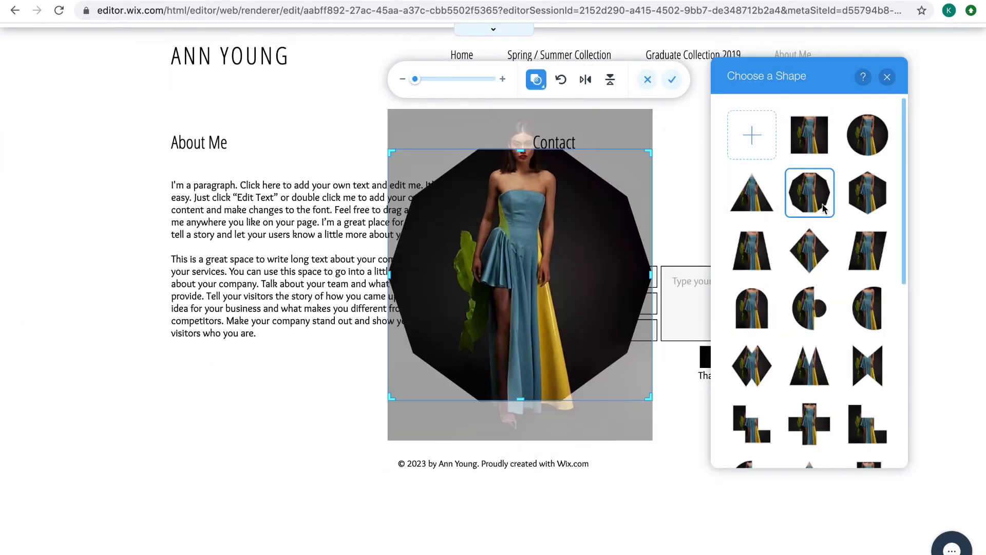
{"action": "left_click", "coordinate": [559, 322]}
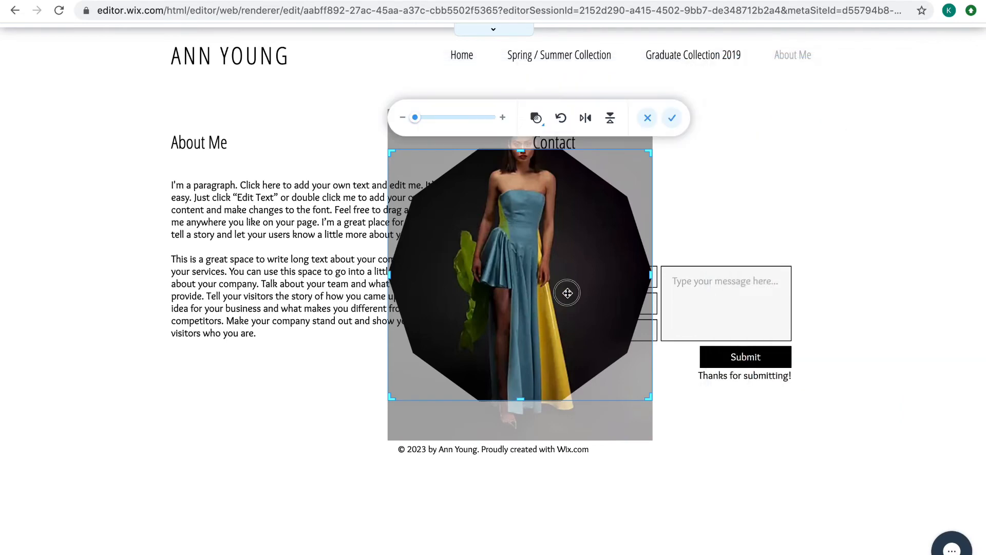
{"action": "left_click_drag", "start_coordinate": [566, 293], "coordinate": [566, 331]}
{"action": "left_click", "coordinate": [673, 119]}
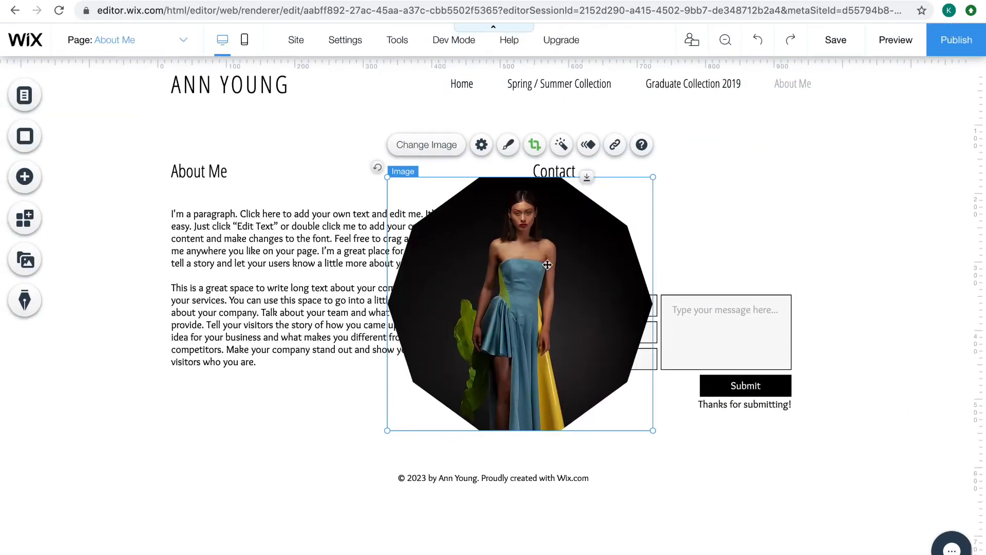
Look through the available filters for the dress photo without applying one
{"action": "left_click", "coordinate": [564, 147]}
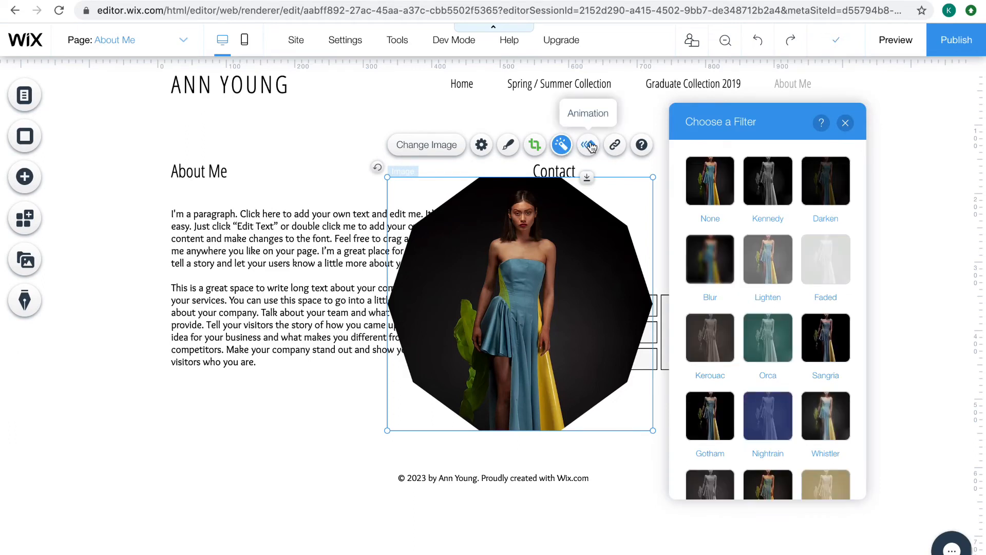
{"action": "left_click", "coordinate": [845, 123]}
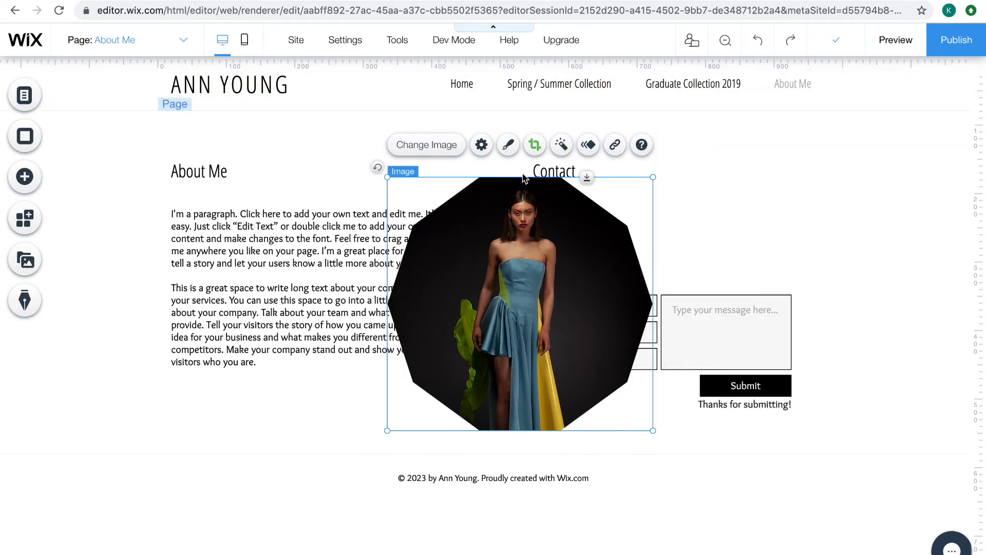
Apply the Bounce-In animation to the dress photo
{"action": "left_click", "coordinate": [561, 145]}
{"action": "left_click", "coordinate": [588, 145]}
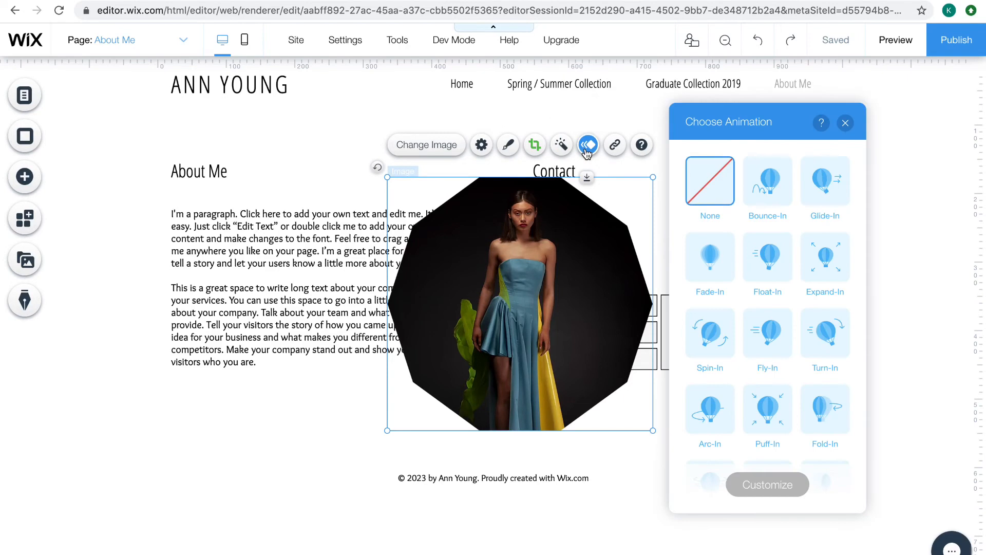
{"action": "left_click", "coordinate": [769, 186]}
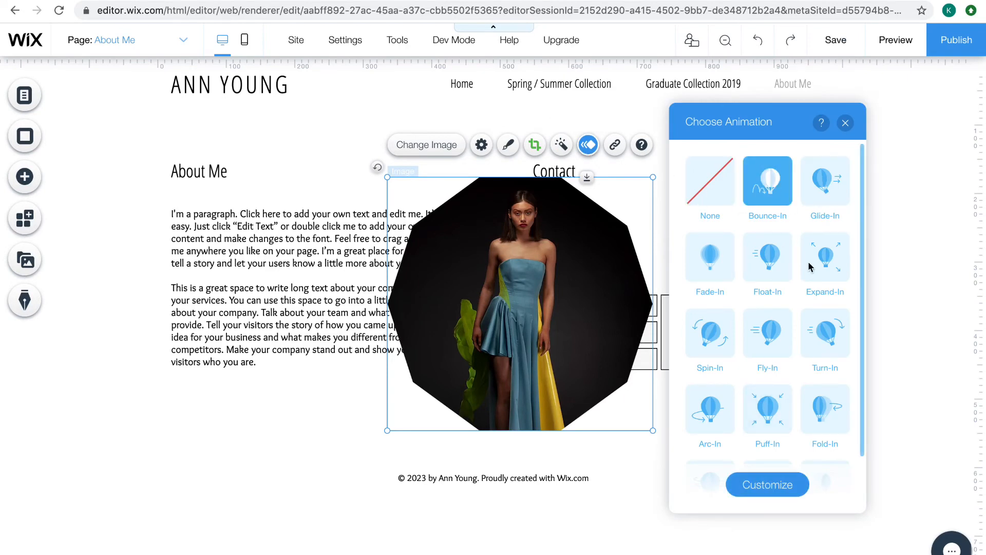
{"action": "left_click", "coordinate": [845, 123]}
Check the dress photo's link options and help without setting a link, and delete the photo from the page
{"action": "left_click", "coordinate": [615, 145]}
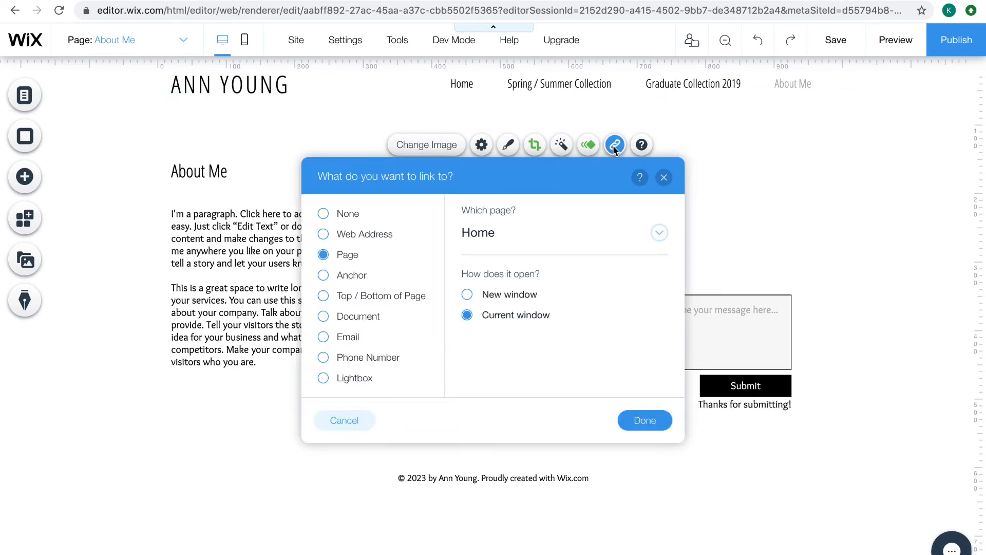
{"action": "left_click", "coordinate": [664, 177]}
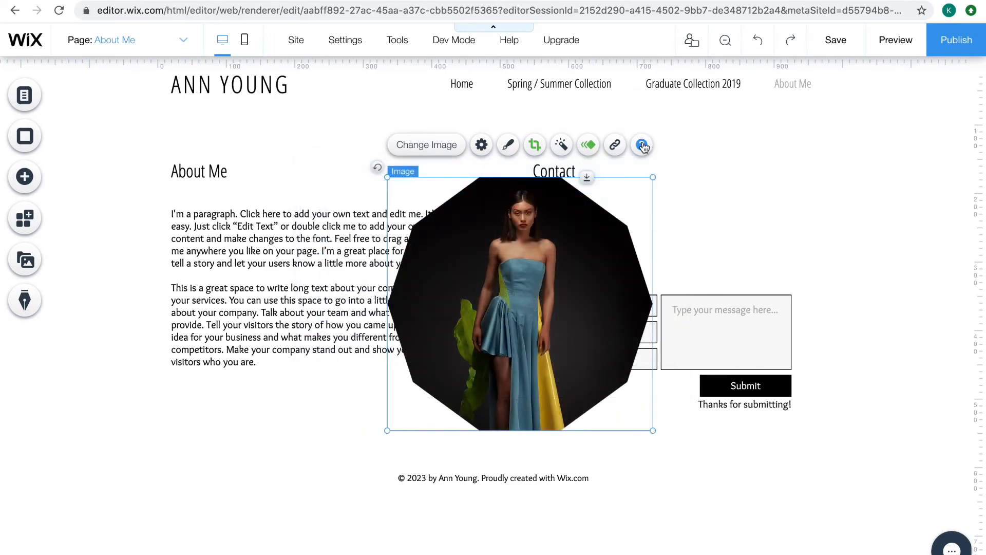
{"action": "left_click", "coordinate": [642, 146]}
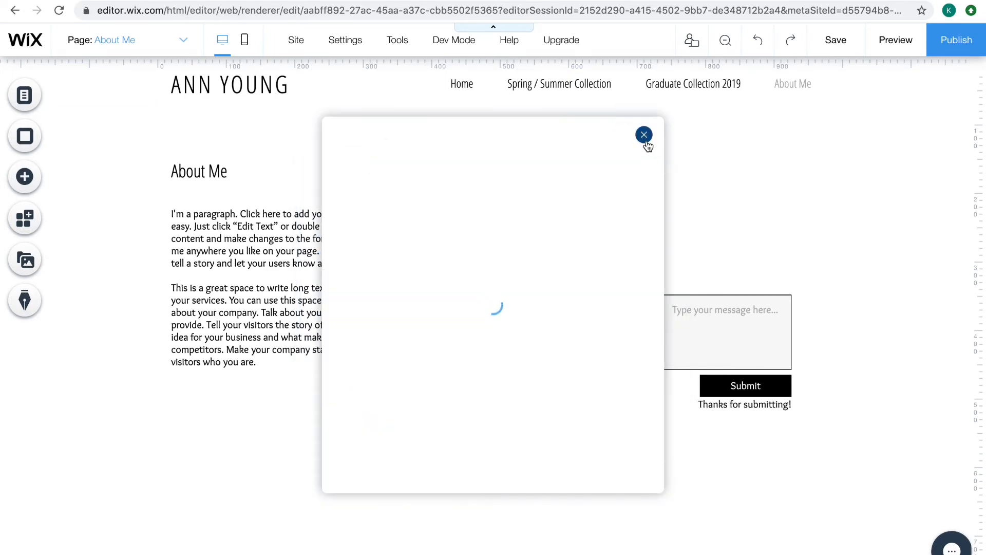
{"action": "left_click", "coordinate": [644, 135]}
{"action": "key", "text": "Delete"}
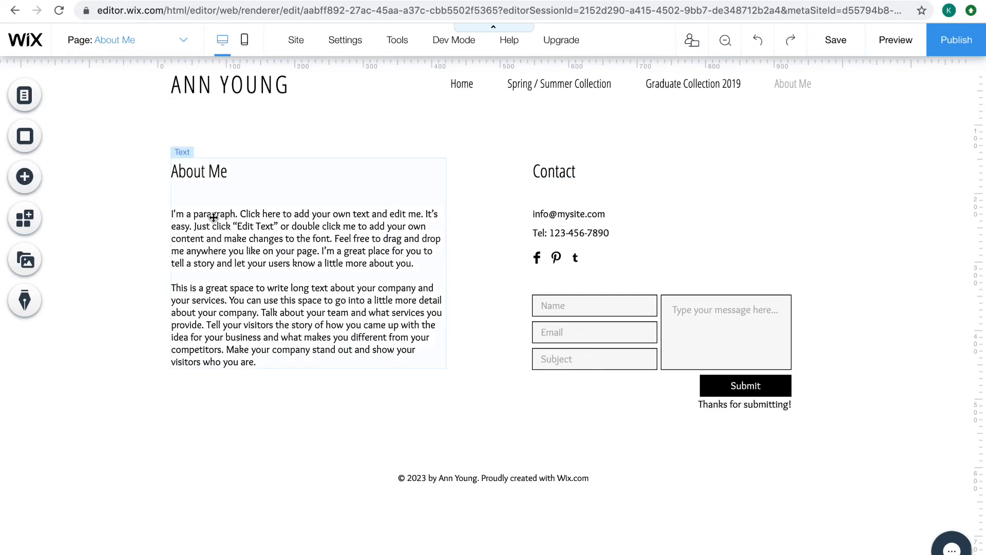
Replace the two placeholder paragraphs under the About Me heading with one sentence giving the owner's first name and "I am a Photographer."
{"action": "left_click", "coordinate": [203, 170]}
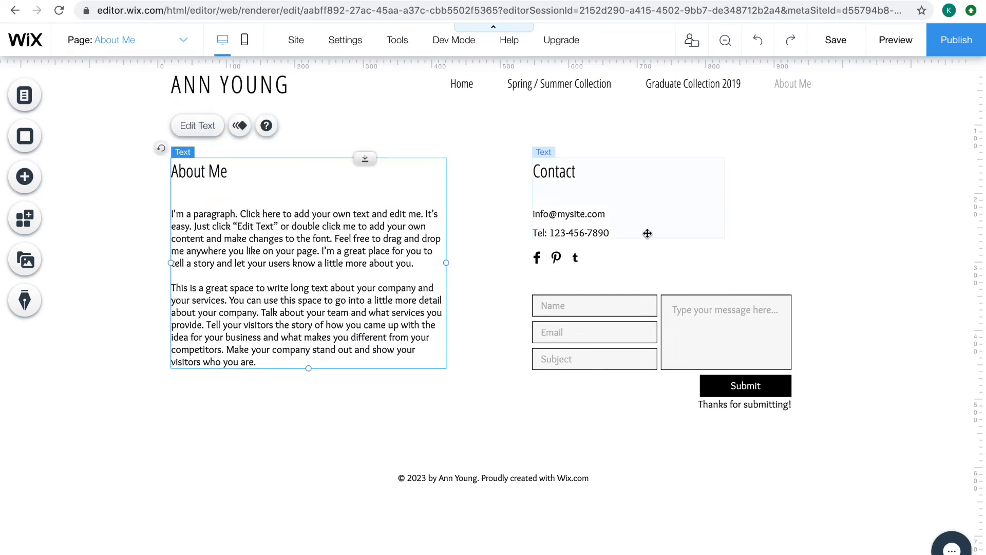
{"action": "double_click", "coordinate": [207, 170]}
{"action": "left_click", "coordinate": [238, 240]}
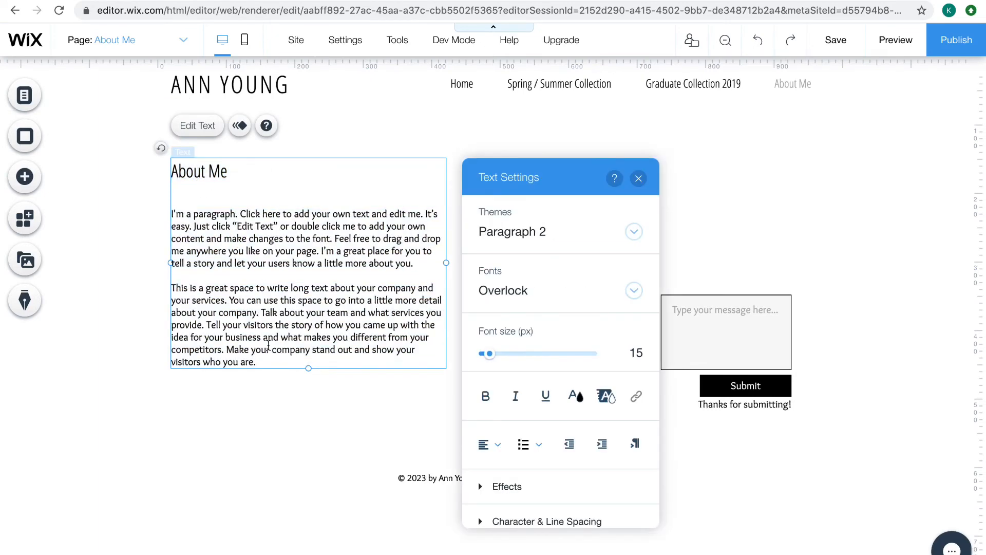
{"action": "left_click_drag", "start_coordinate": [264, 363], "coordinate": [165, 211]}
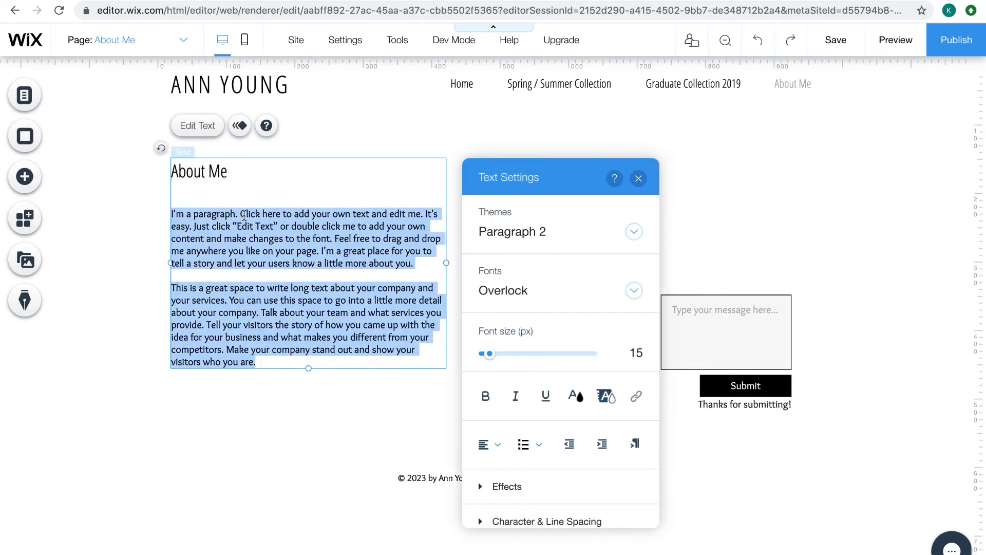
{"action": "type", "text": "mY"}
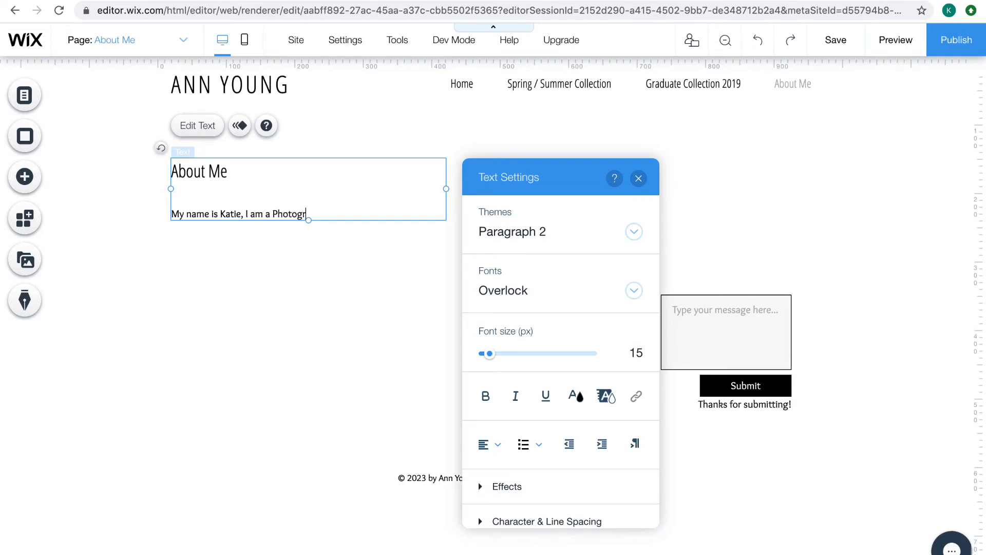
{"action": "type", "text": "r."}
{"action": "key", "text": "Return"}
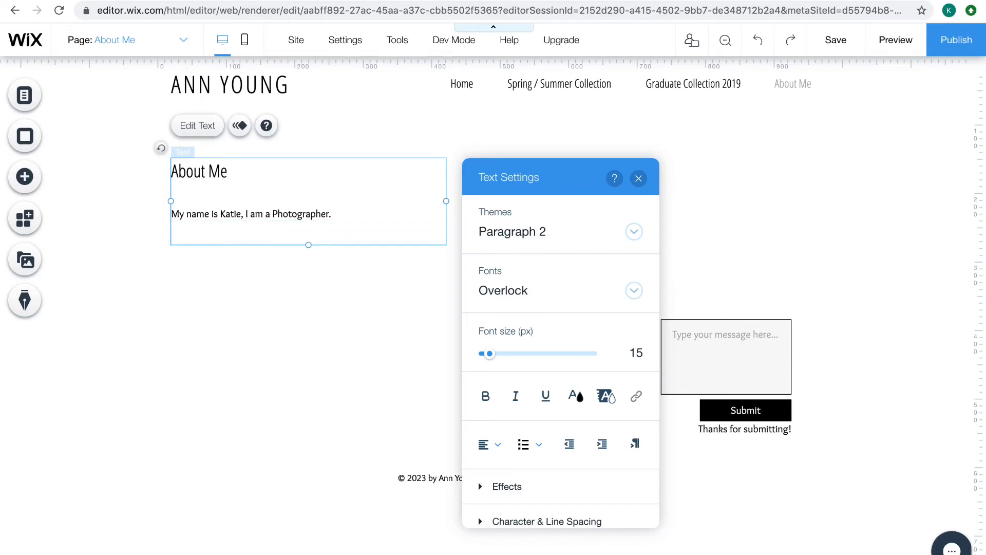
{"action": "left_click", "coordinate": [638, 178]}
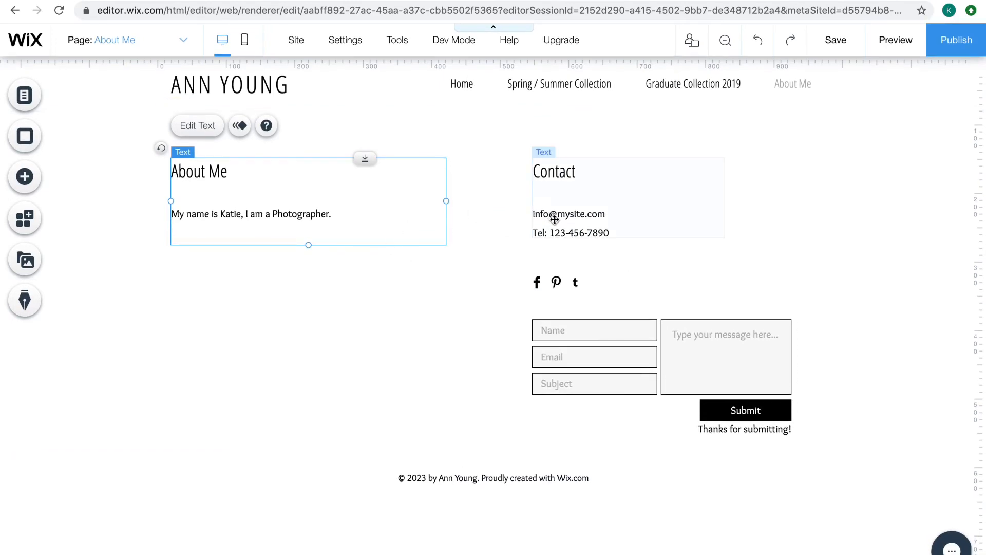
{"action": "left_click", "coordinate": [610, 185]}
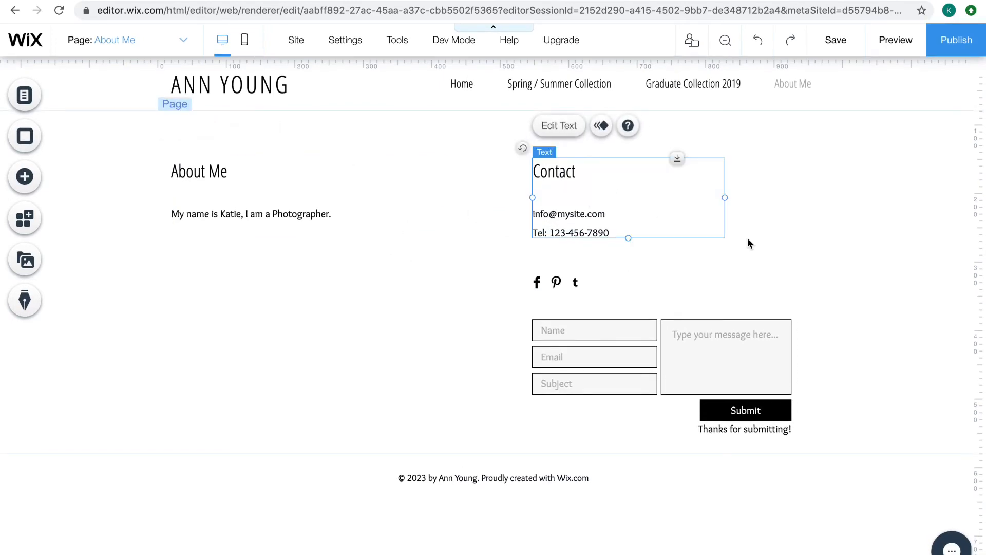
{"action": "left_click", "coordinate": [776, 234]}
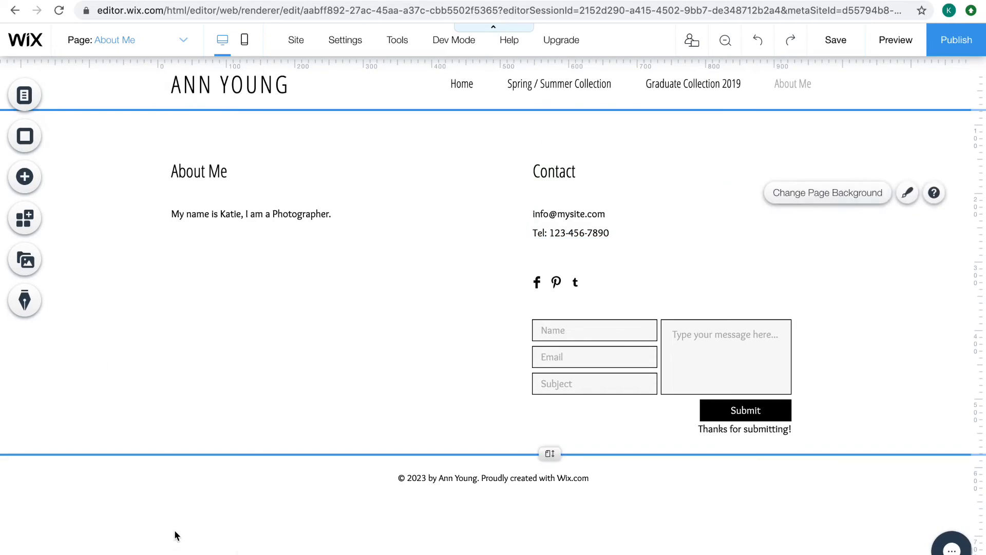
Look through the image sources that can be added to the page, including image collections, social images and related apps
{"action": "left_click", "coordinate": [24, 176]}
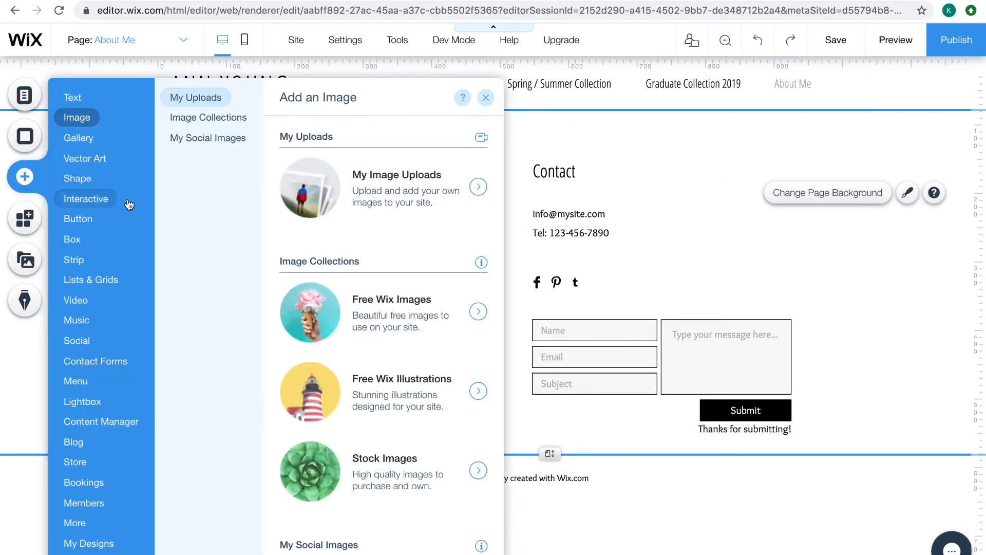
{"action": "scroll", "coordinate": [430, 341], "scroll_direction": "down", "scroll_amount": 10}
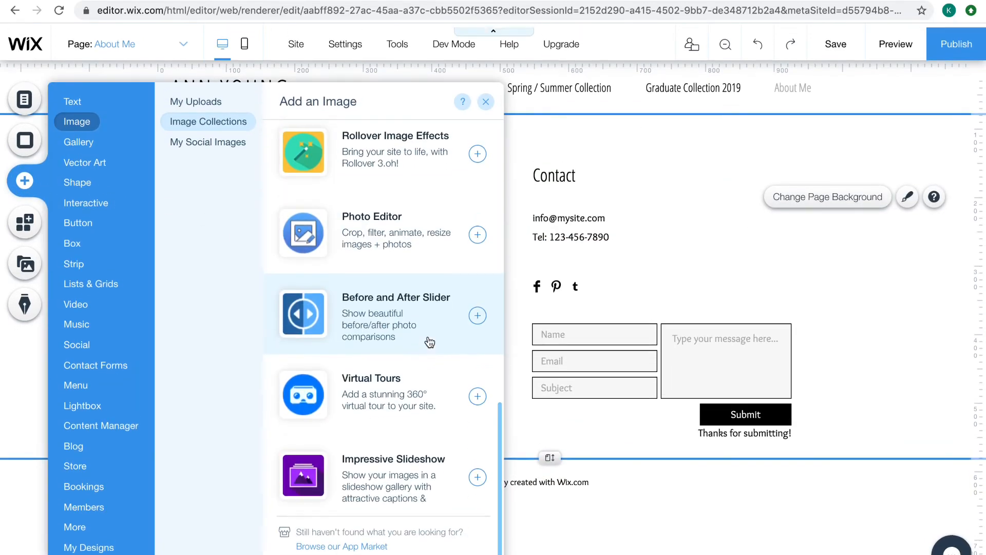
{"action": "scroll", "coordinate": [430, 342], "scroll_direction": "up", "scroll_amount": 10}
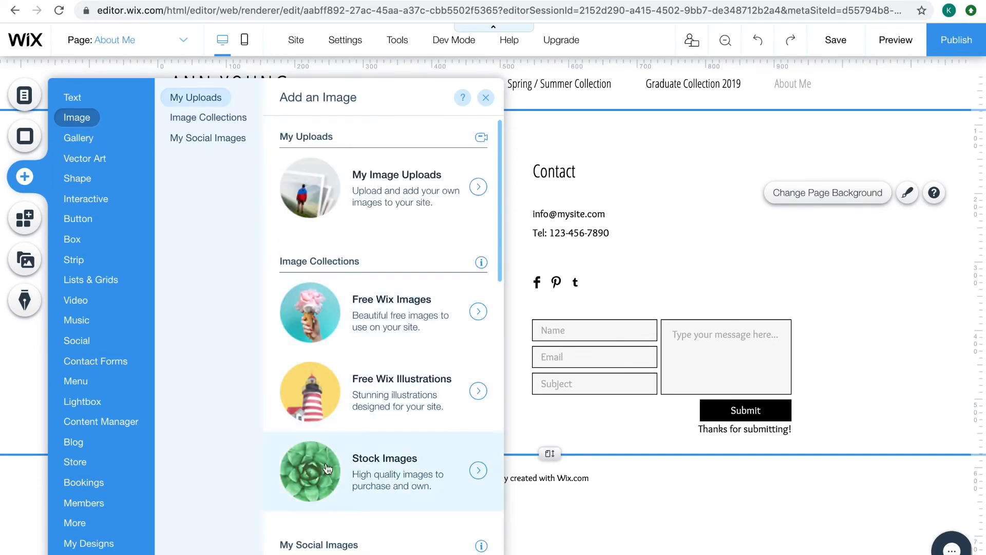
{"action": "scroll", "coordinate": [393, 354], "scroll_direction": "down", "scroll_amount": 5}
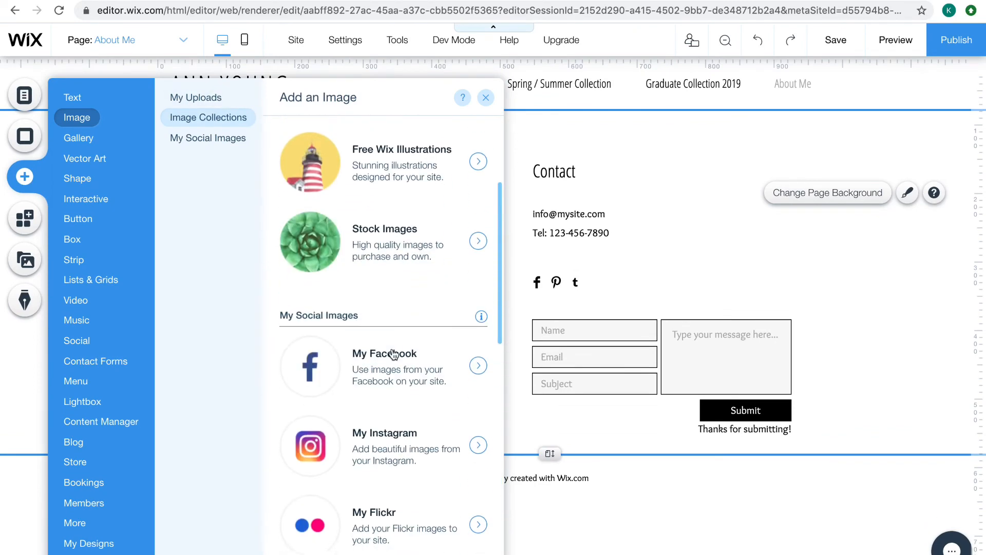
{"action": "scroll", "coordinate": [393, 354], "scroll_direction": "up", "scroll_amount": 5}
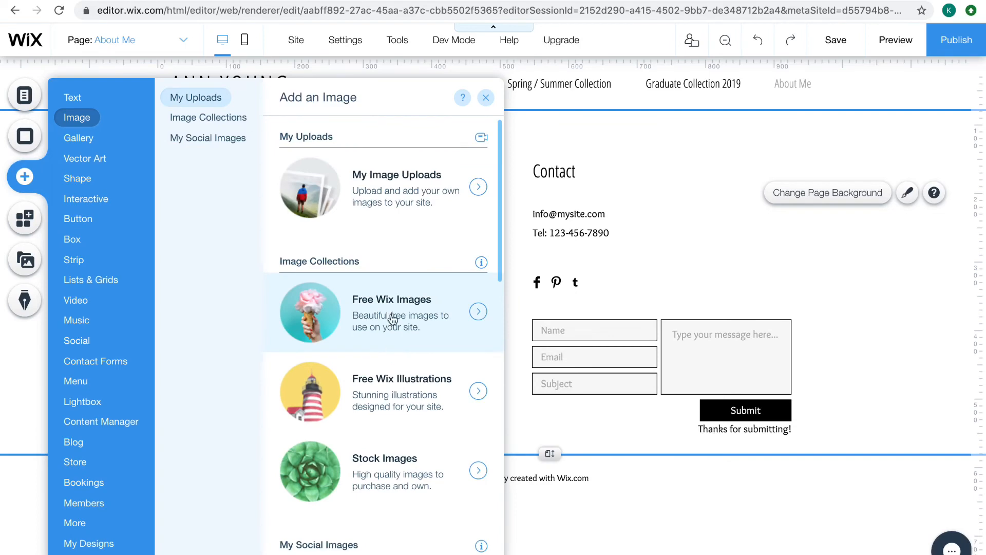
{"action": "left_click", "coordinate": [205, 138]}
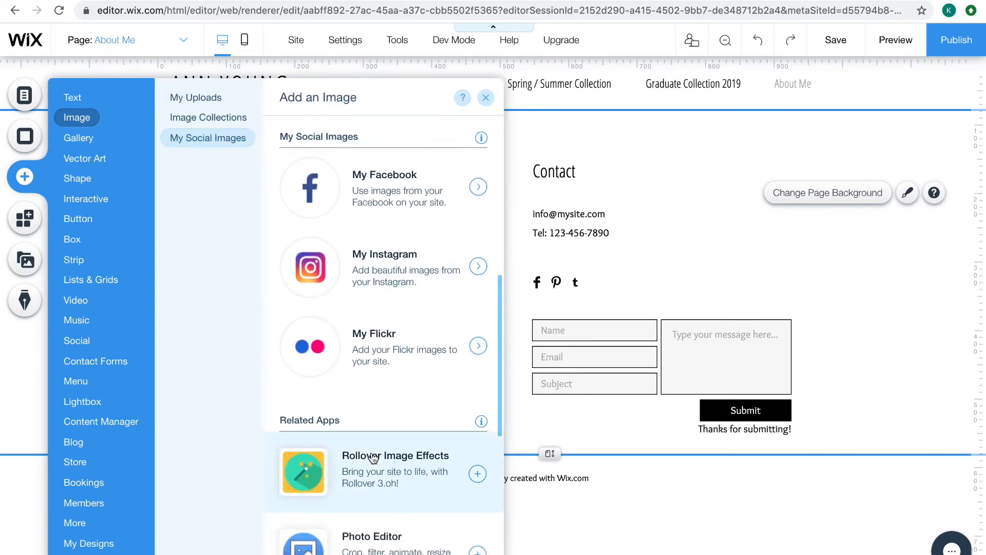
{"action": "scroll", "coordinate": [373, 457], "scroll_direction": "down", "scroll_amount": 6}
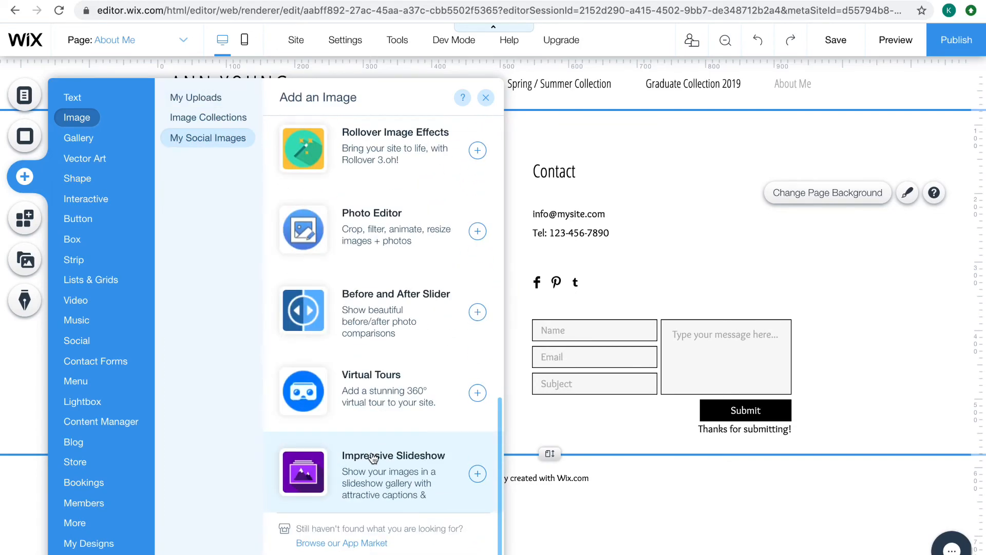
{"action": "mouse_move", "coordinate": [91, 146]}
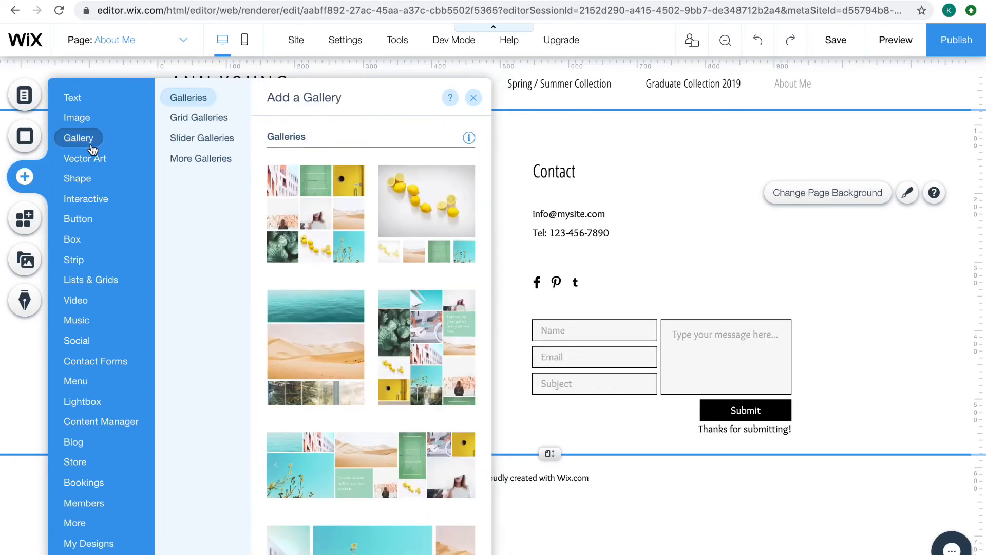
Add a new page to the site menu and name it "Fashion Atelier"
{"action": "left_click", "coordinate": [188, 41]}
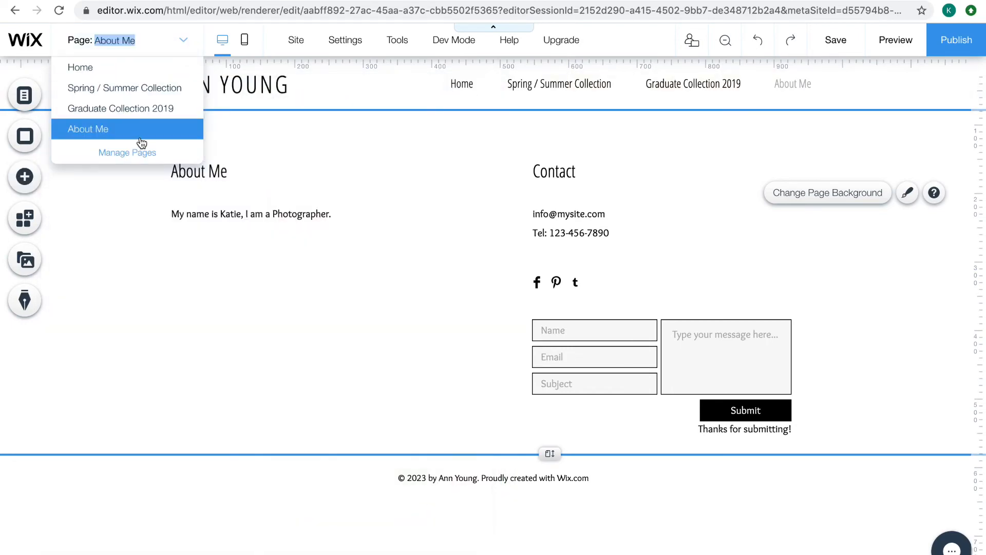
{"action": "left_click", "coordinate": [136, 152]}
{"action": "left_click", "coordinate": [241, 493]}
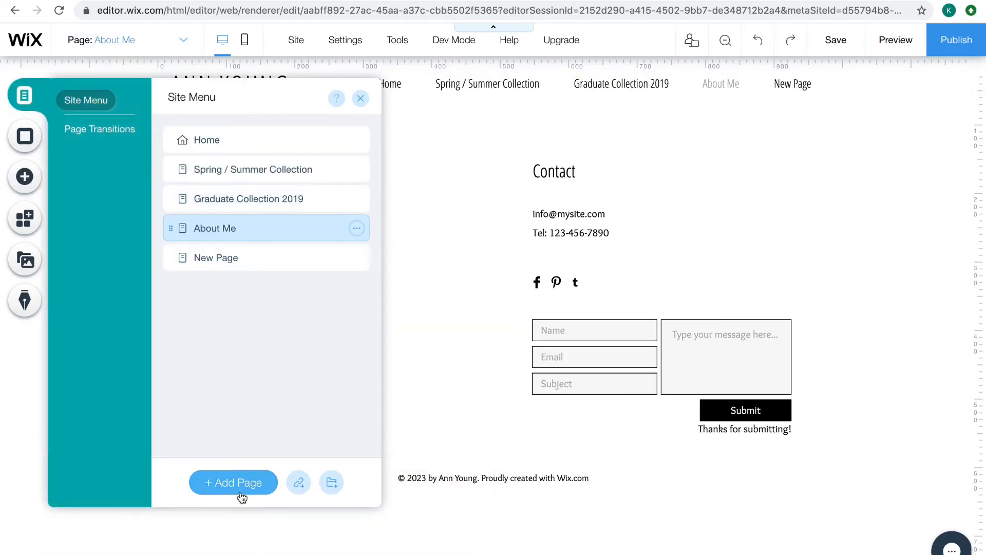
{"action": "left_click", "coordinate": [206, 258]}
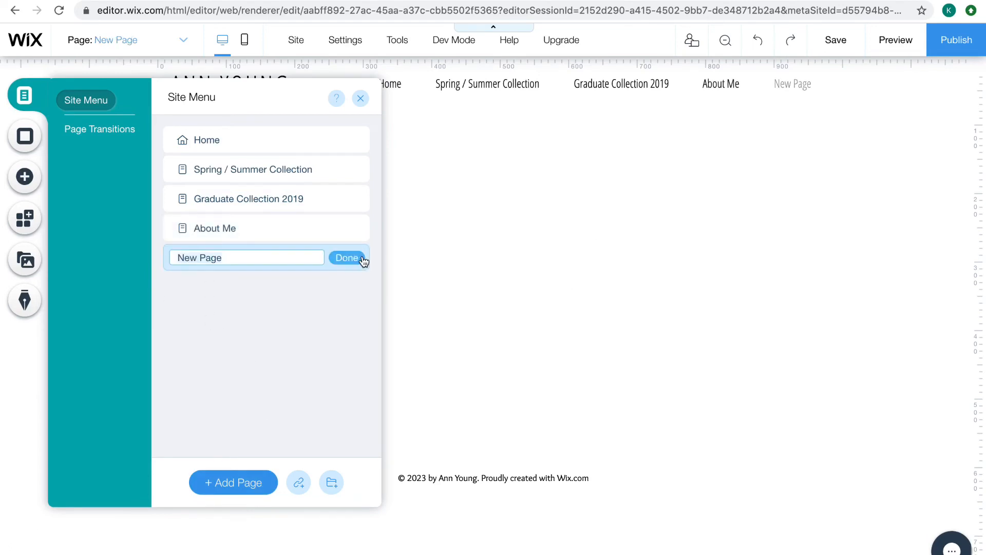
{"action": "type", "text": "Fashion Atelier"}
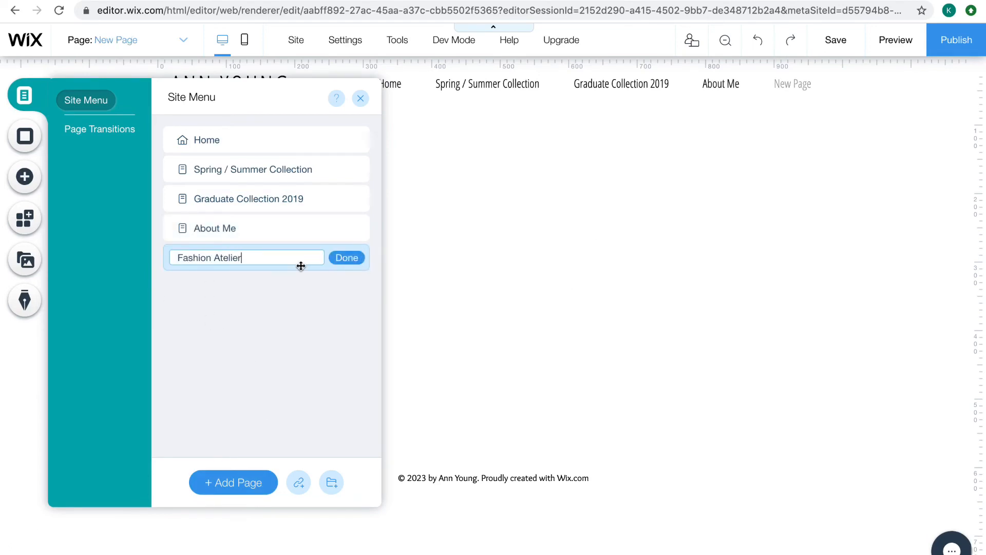
{"action": "left_click", "coordinate": [353, 257]}
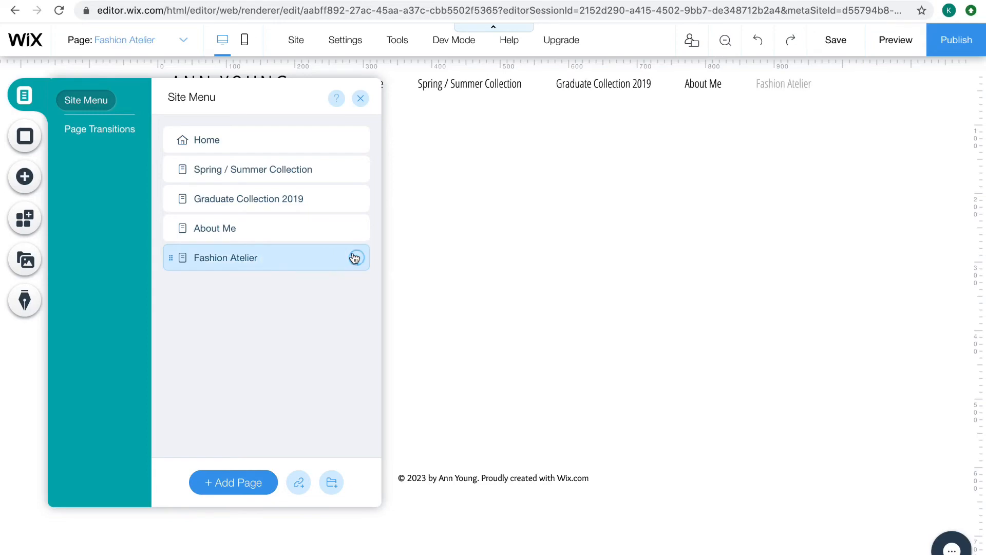
{"action": "left_click", "coordinate": [382, 206]}
Add the Accordion (Pro Gallery) gallery to the Fashion Atelier page from the available gallery types
{"action": "left_click", "coordinate": [24, 176]}
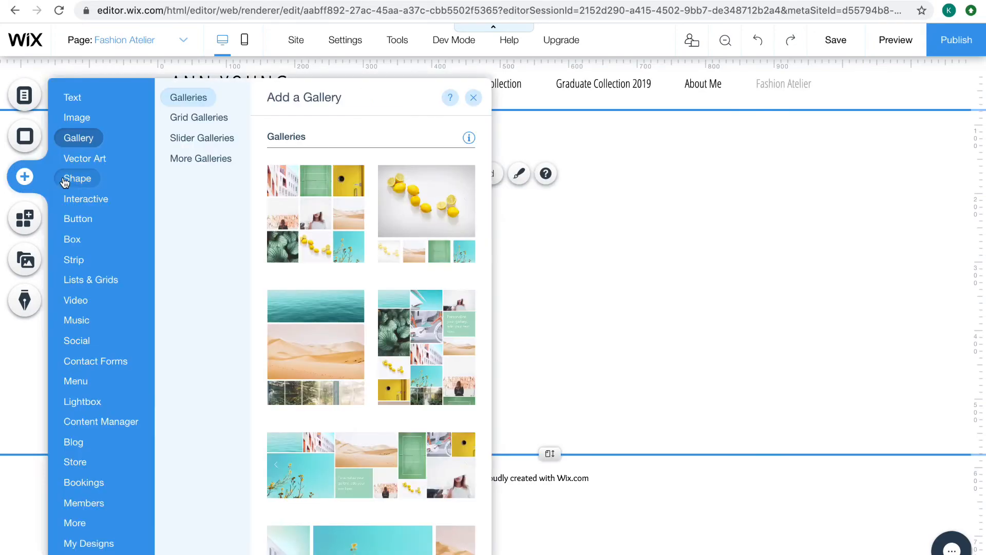
{"action": "mouse_move", "coordinate": [77, 178]}
{"action": "mouse_move", "coordinate": [72, 140]}
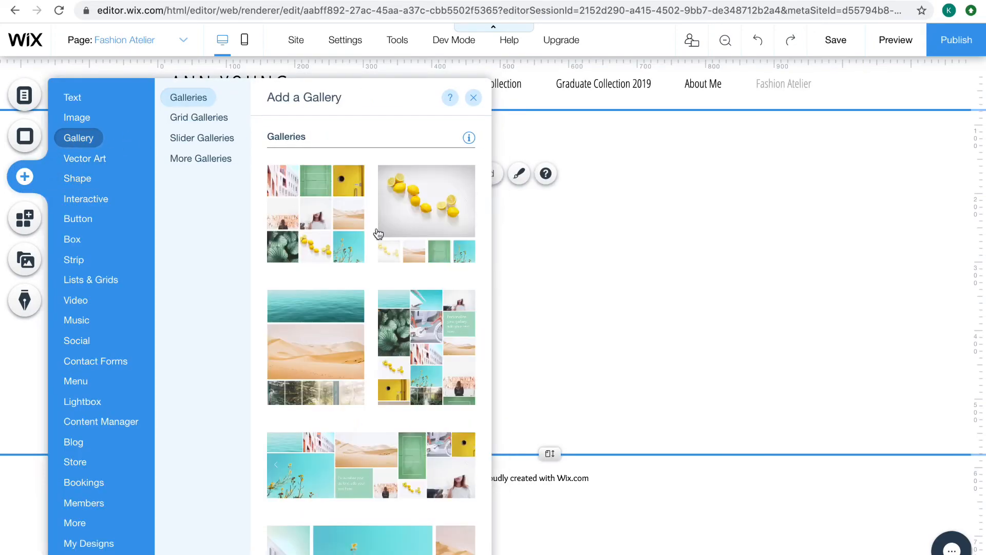
{"action": "scroll", "coordinate": [403, 366], "scroll_direction": "down", "scroll_amount": 15}
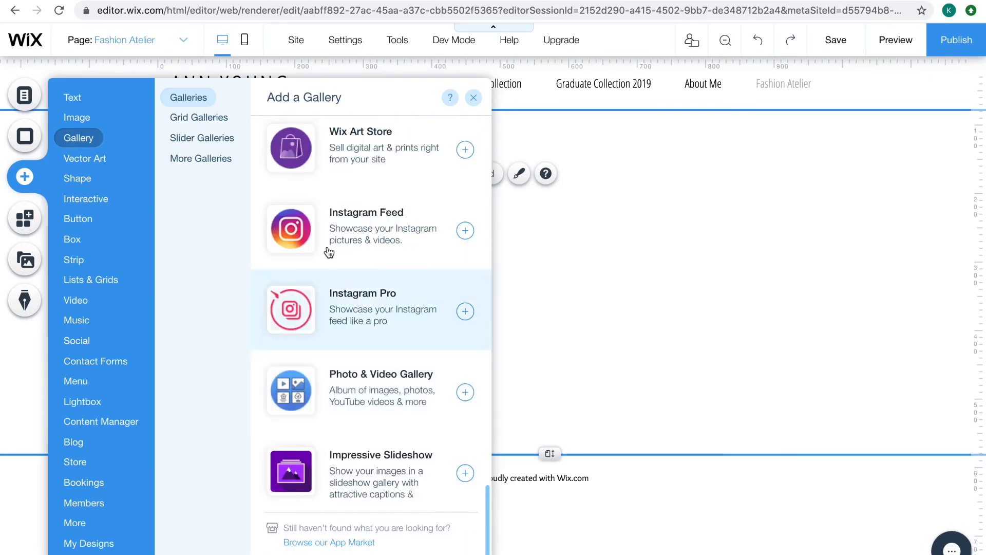
{"action": "scroll", "coordinate": [329, 252], "scroll_direction": "up", "scroll_amount": 10}
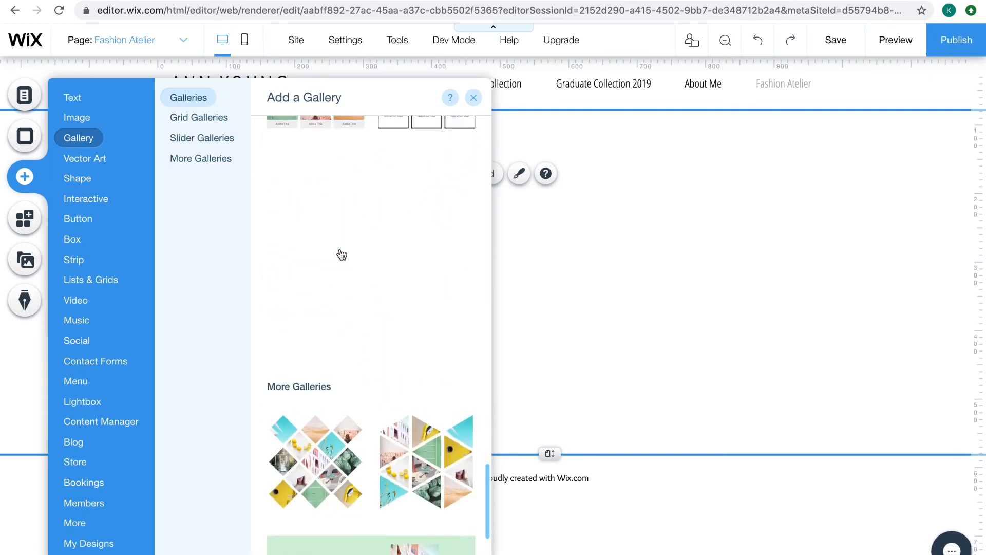
{"action": "scroll", "coordinate": [341, 255], "scroll_direction": "up", "scroll_amount": 10}
{"action": "scroll", "coordinate": [331, 396], "scroll_direction": "down", "scroll_amount": 2}
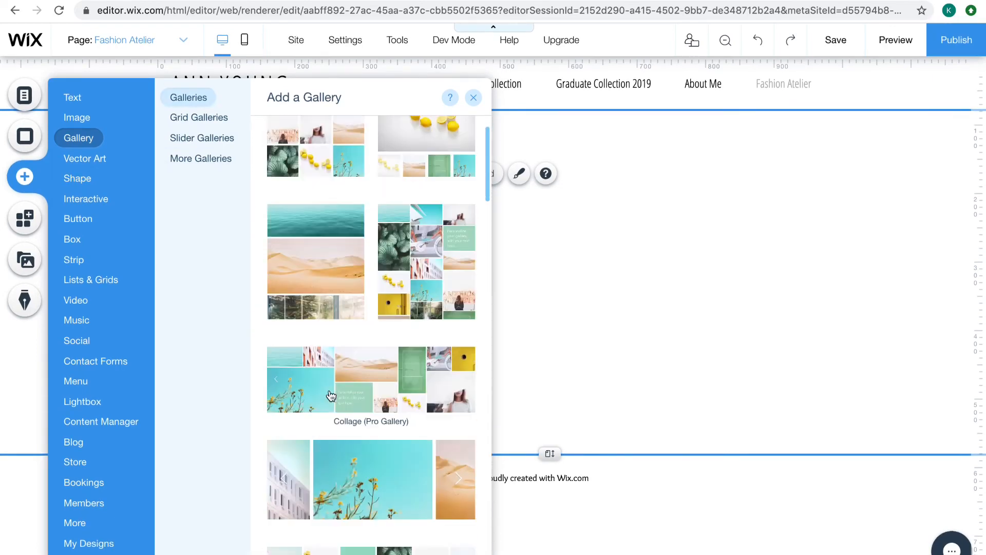
{"action": "scroll", "coordinate": [331, 396], "scroll_direction": "down", "scroll_amount": 15}
{"action": "scroll", "coordinate": [367, 334], "scroll_direction": "up", "scroll_amount": 10}
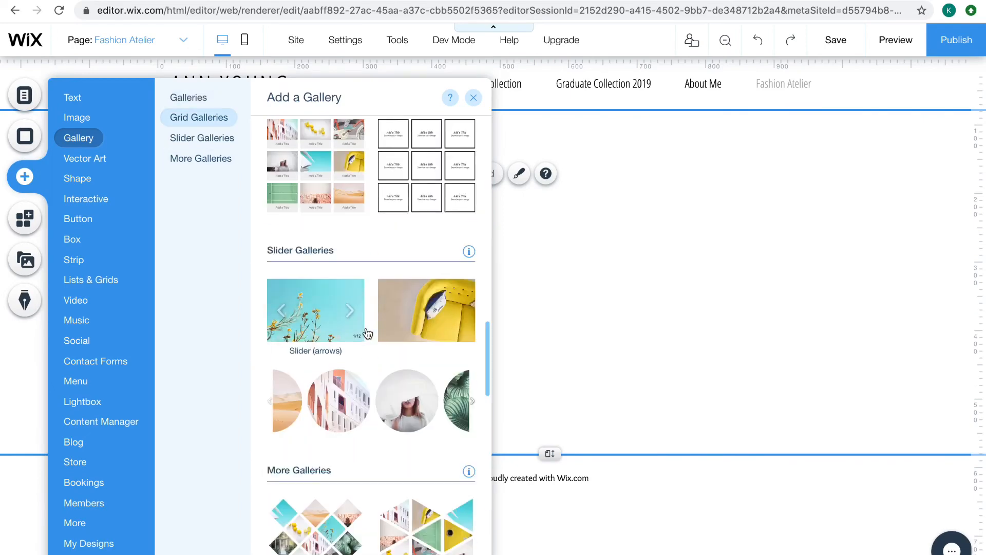
{"action": "scroll", "coordinate": [367, 334], "scroll_direction": "up", "scroll_amount": 10}
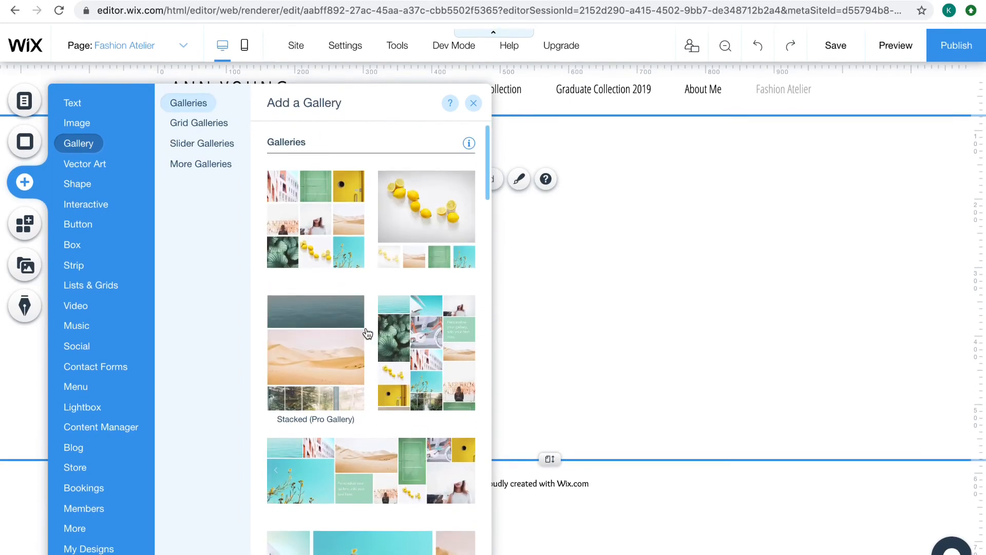
{"action": "scroll", "coordinate": [368, 334], "scroll_direction": "down", "scroll_amount": 10}
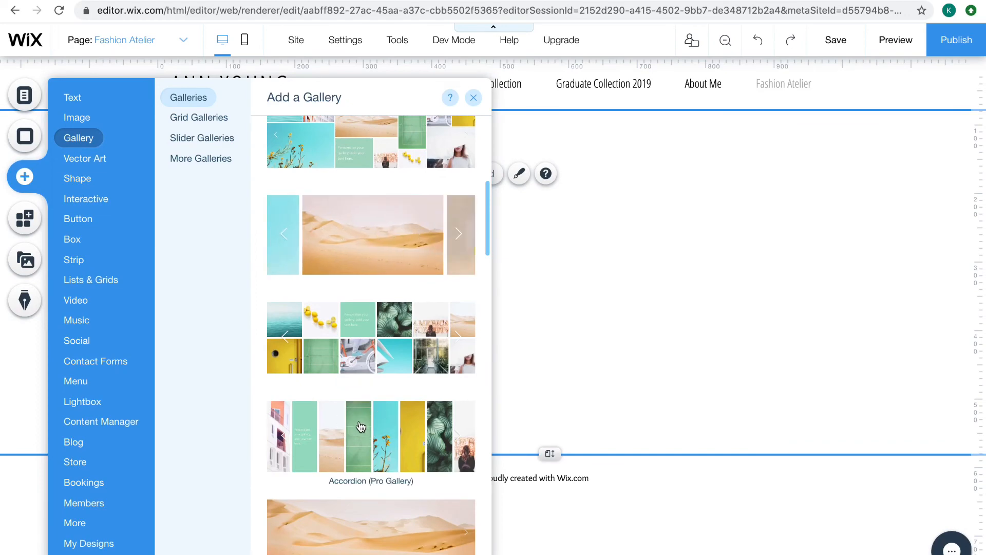
{"action": "left_click", "coordinate": [657, 421]}
{"action": "left_click", "coordinate": [450, 430]}
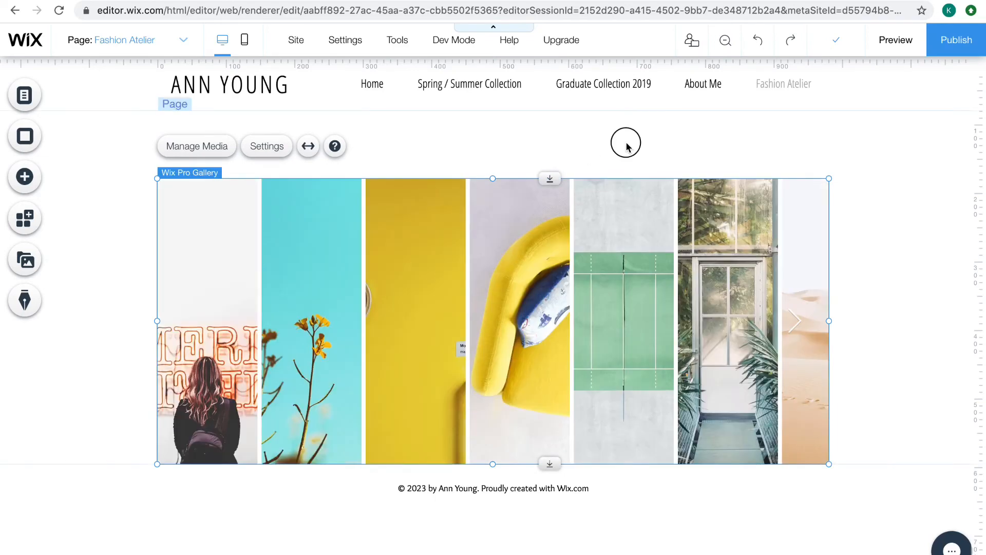
Open the gallery's media for organizing and delete all the sample images from it
{"action": "left_click", "coordinate": [226, 146]}
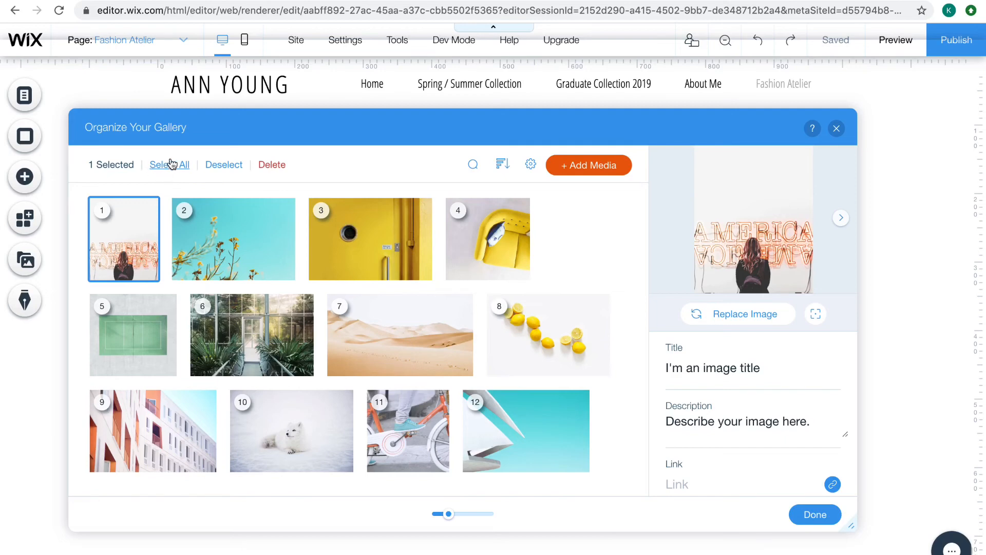
{"action": "left_click", "coordinate": [171, 164]}
{"action": "left_click", "coordinate": [219, 165]}
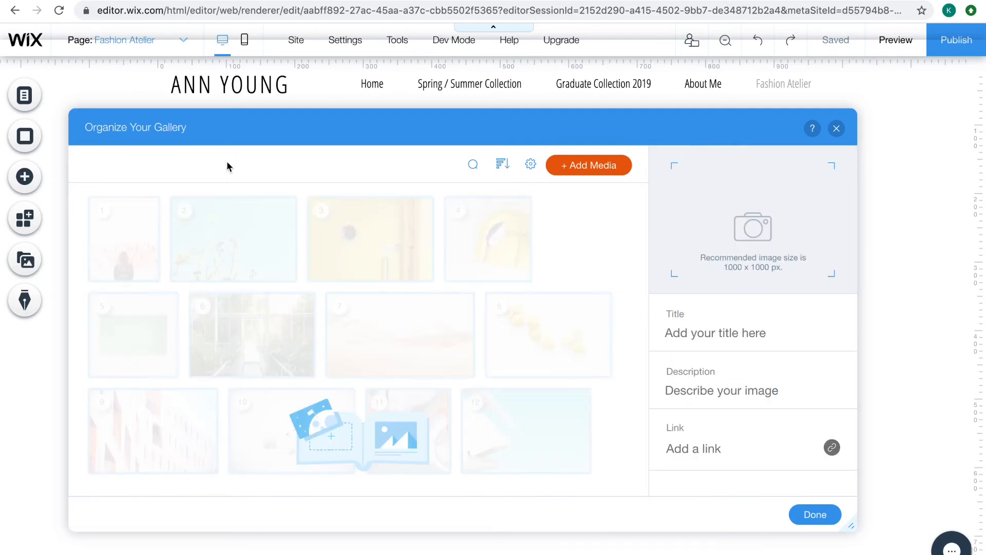
Add the five uploaded fashion photos from the site files to the empty gallery and finish organizing it
{"action": "left_click", "coordinate": [604, 165]}
{"action": "left_click", "coordinate": [595, 214]}
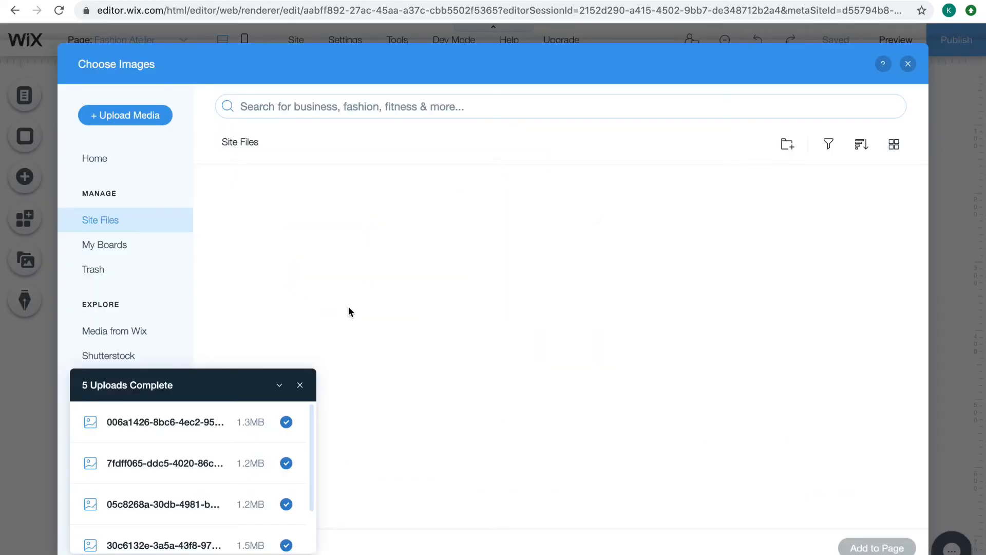
{"action": "left_click", "coordinate": [280, 386]}
{"action": "left_click_drag", "start_coordinate": [629, 389], "coordinate": [292, 220]}
{"action": "left_click", "coordinate": [877, 548]}
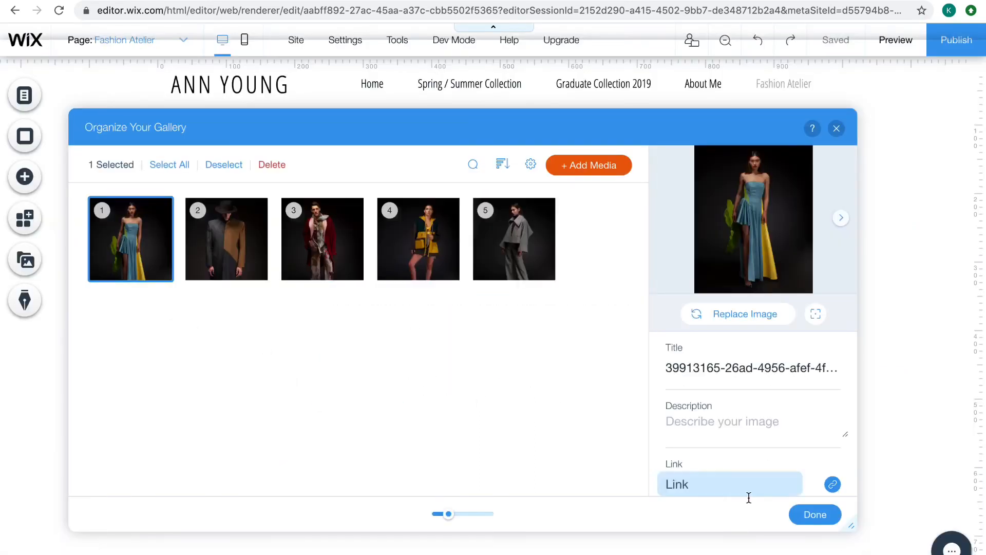
{"action": "left_click", "coordinate": [814, 515]}
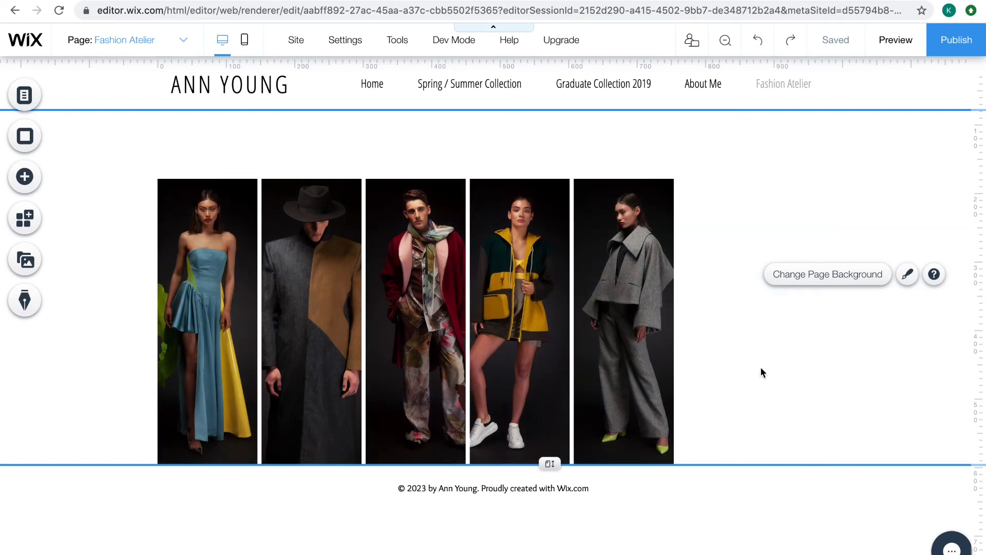
Narrow the gallery to fit its five photos and center it on the page between header and footer
{"action": "left_click_drag", "start_coordinate": [762, 372], "coordinate": [674, 346]}
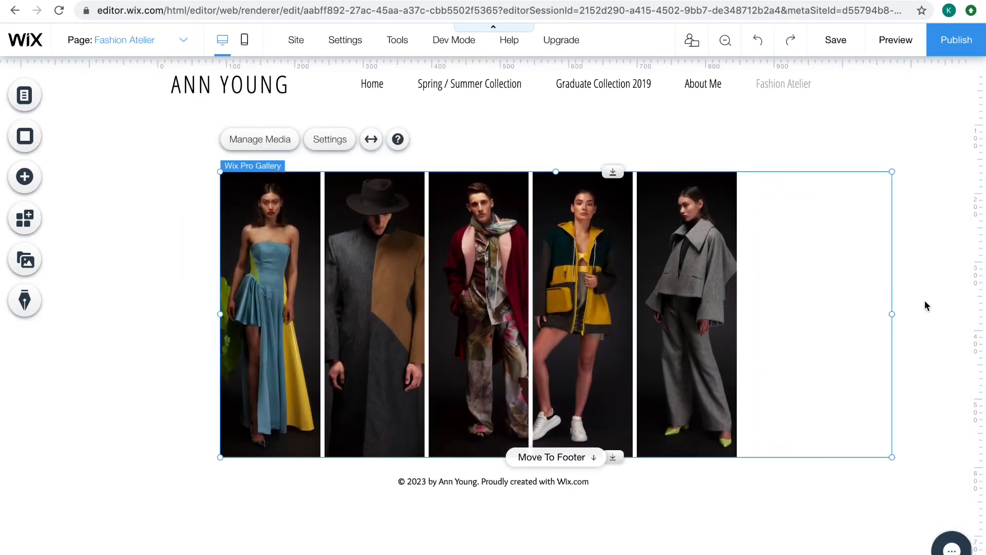
{"action": "left_click_drag", "start_coordinate": [892, 312], "coordinate": [737, 326]}
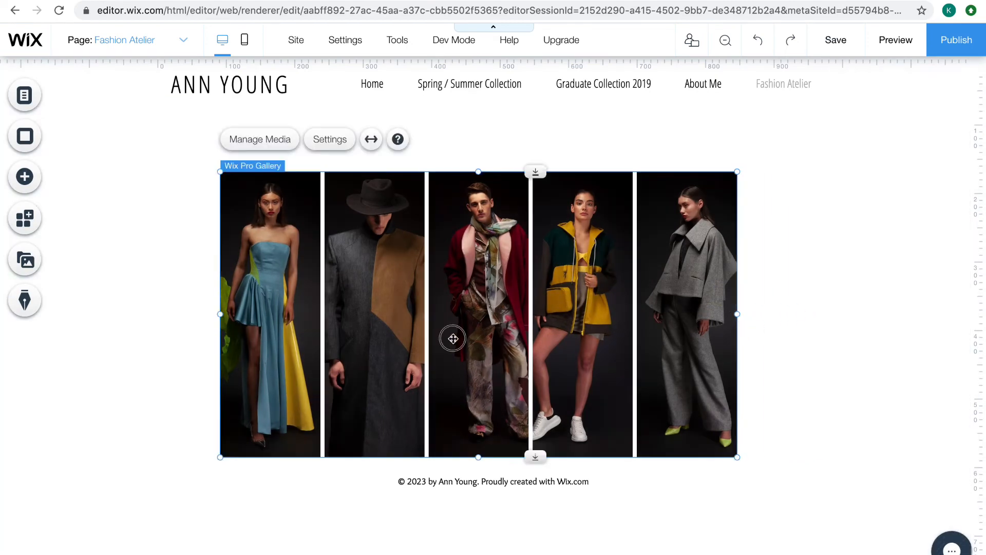
{"action": "left_click_drag", "start_coordinate": [451, 337], "coordinate": [467, 359]}
Try the Masonry, Grid, Collage, Thumbnails and Slider layouts on the fashion photo gallery
{"action": "left_click", "coordinate": [371, 164]}
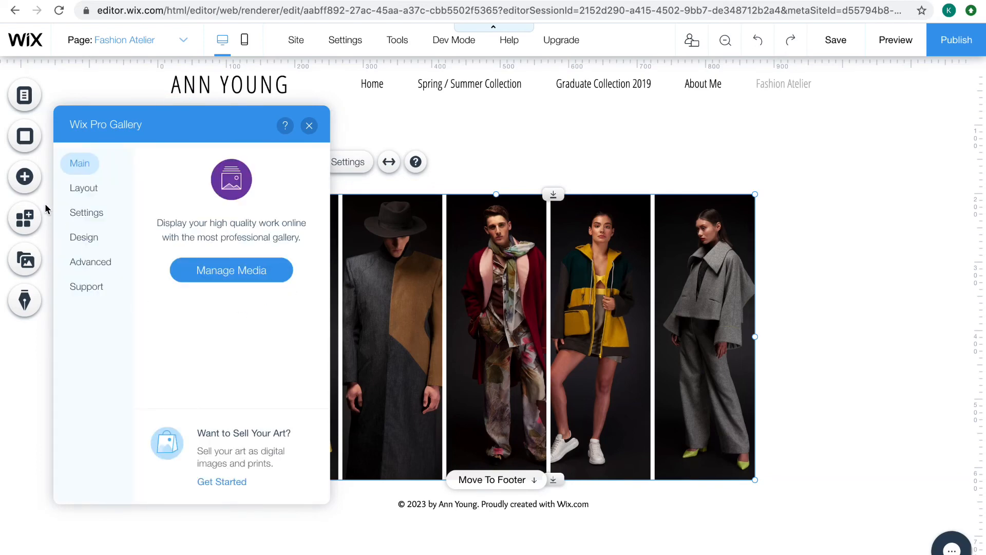
{"action": "left_click", "coordinate": [88, 189]}
{"action": "left_click", "coordinate": [245, 164]}
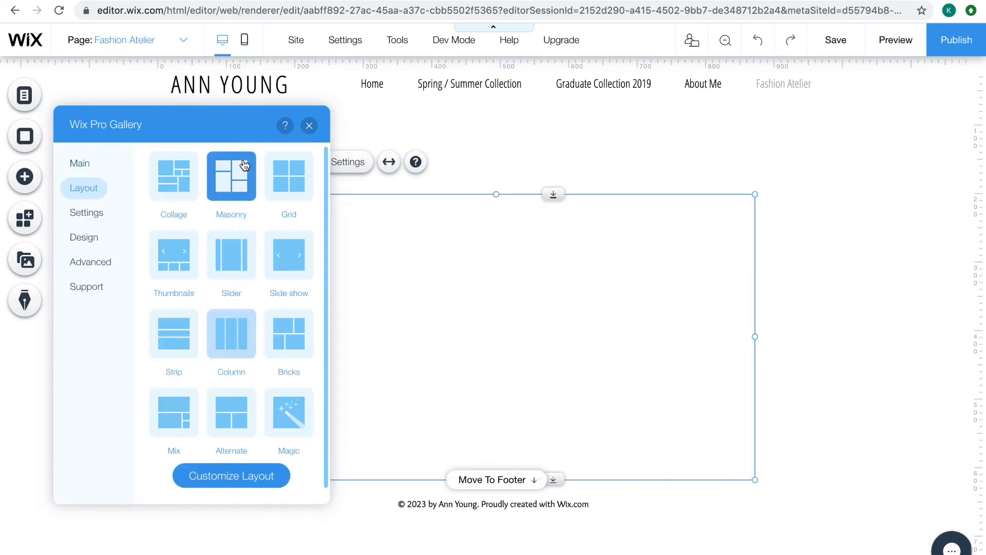
{"action": "left_click", "coordinate": [292, 178]}
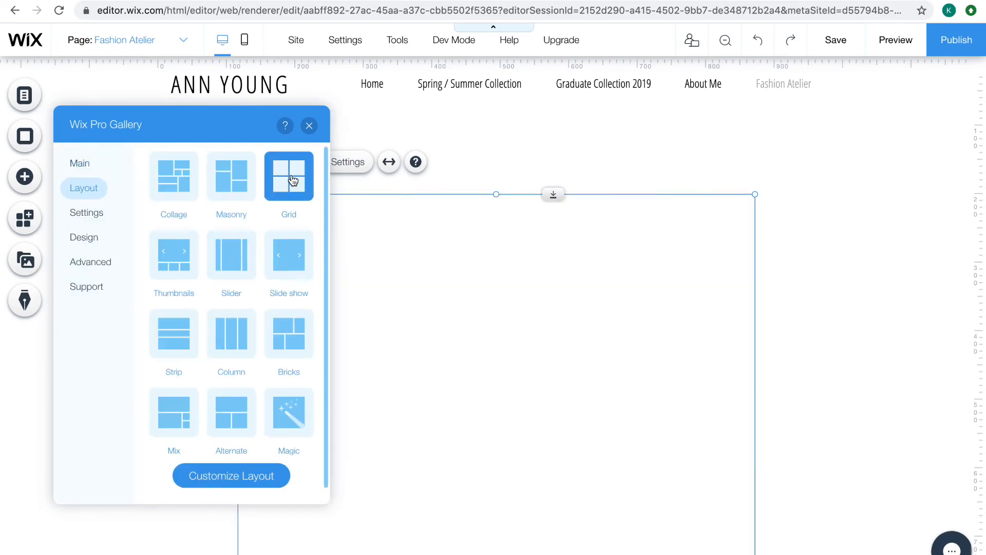
{"action": "left_click", "coordinate": [181, 197]}
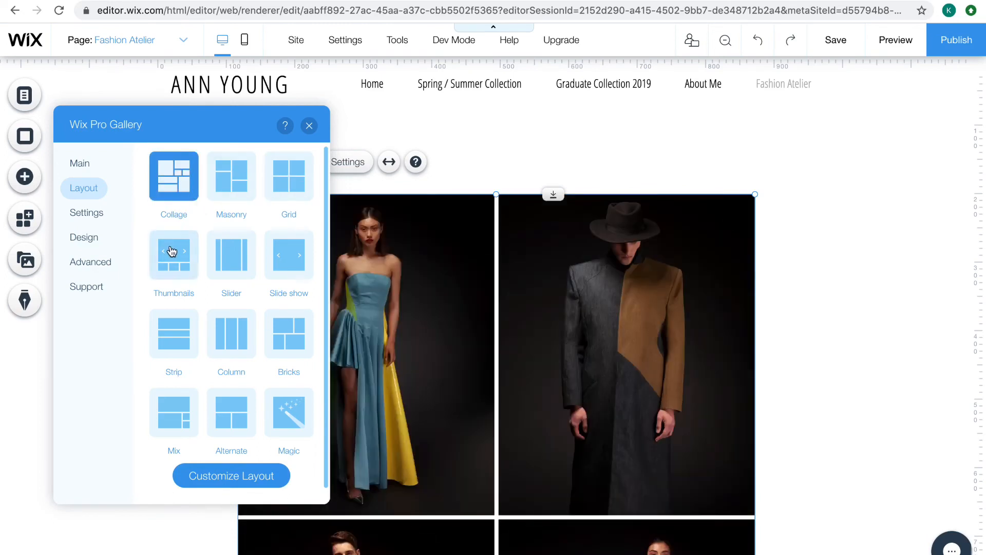
{"action": "left_click", "coordinate": [173, 253]}
{"action": "left_click", "coordinate": [226, 267]}
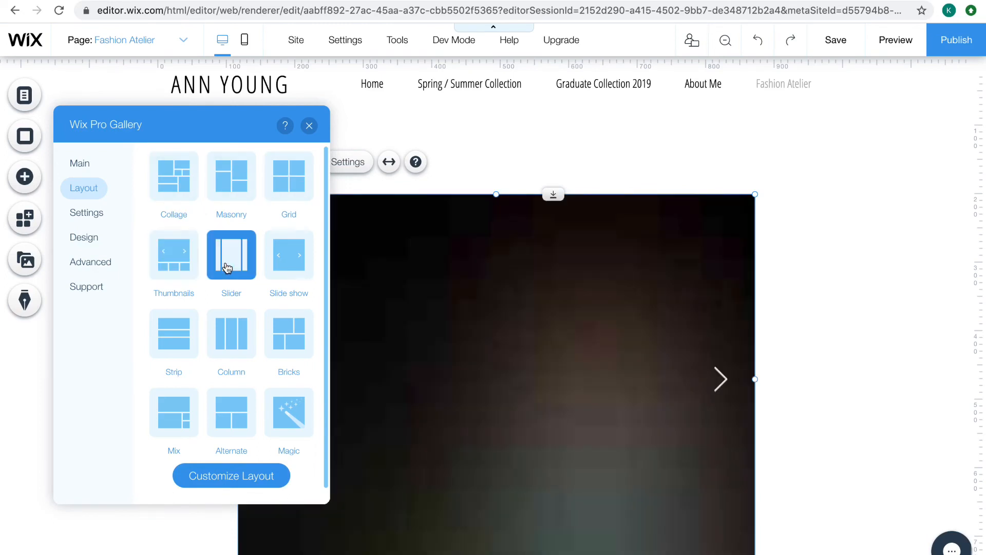
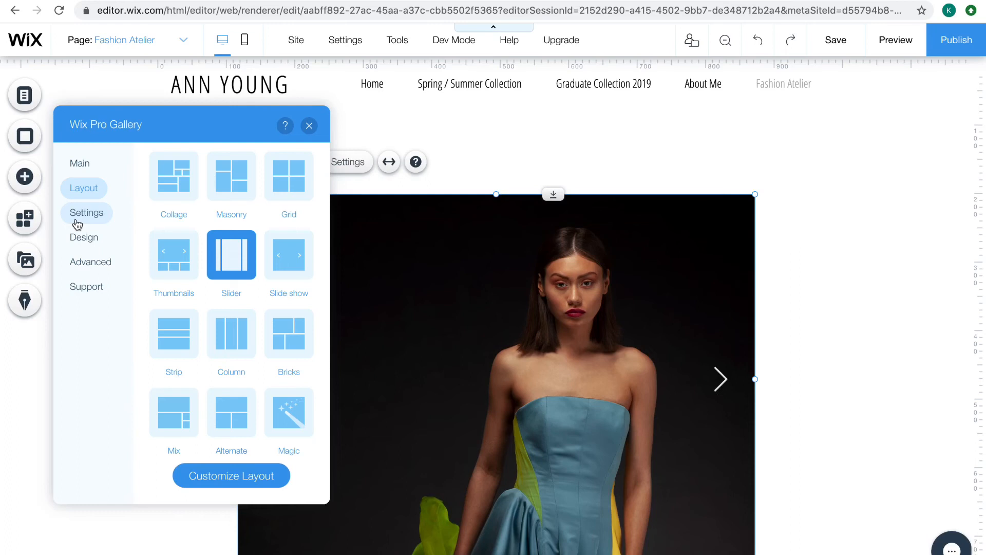
Look over the gallery's click behaviour and social settings, check its design options, and leave the gallery settings
{"action": "left_click", "coordinate": [77, 224]}
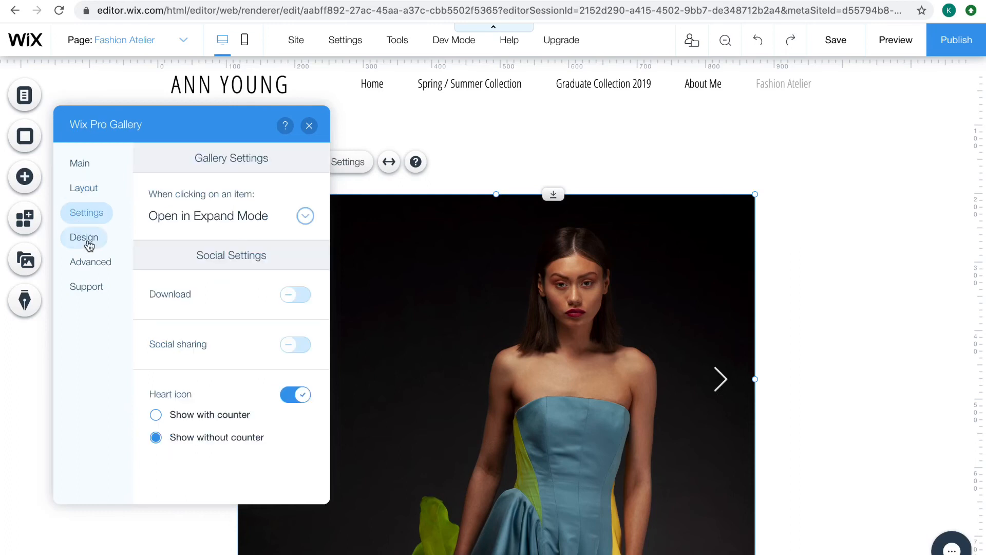
{"action": "left_click", "coordinate": [86, 241]}
{"action": "left_click", "coordinate": [309, 126]}
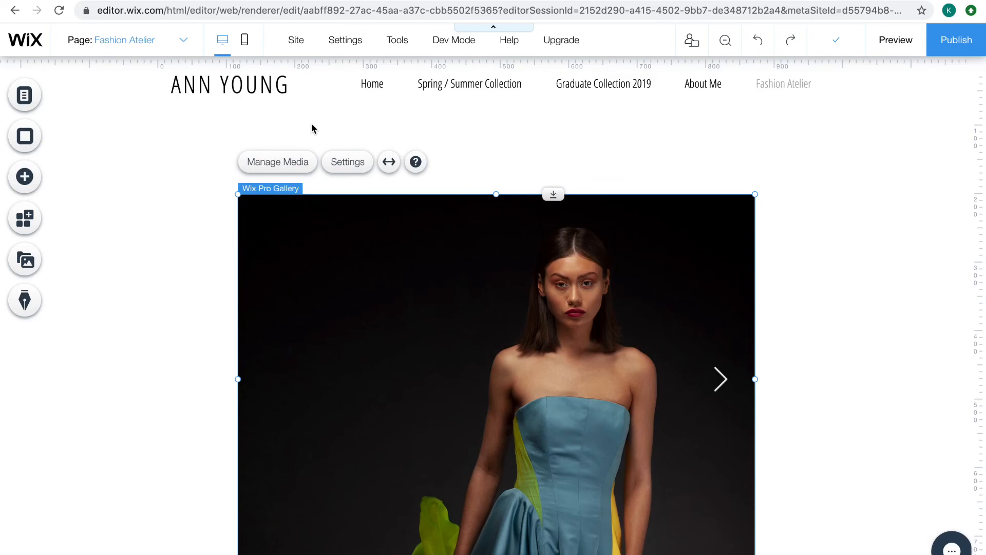
Add the featured rainbow vector art to the page, on the right side of the photo gallery
{"action": "left_click", "coordinate": [25, 177]}
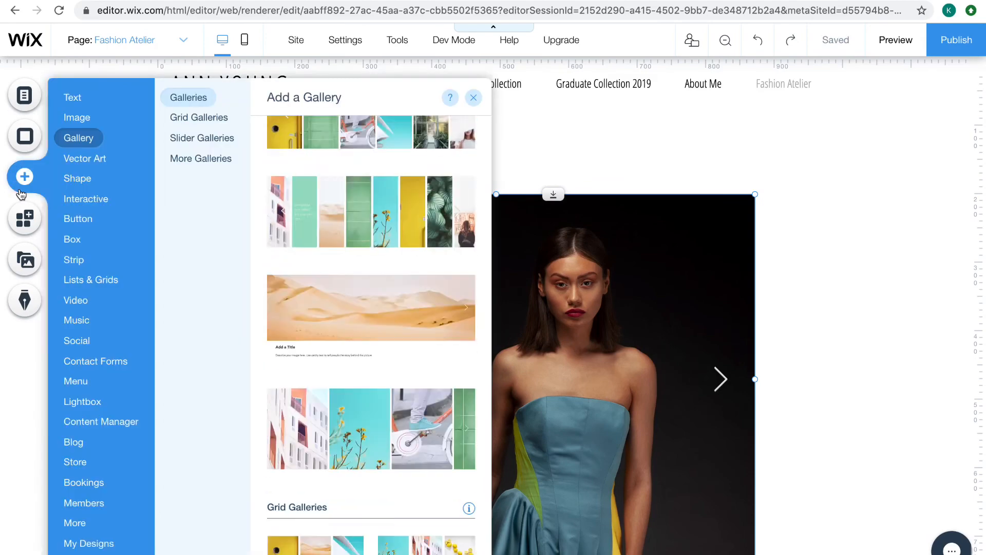
{"action": "mouse_move", "coordinate": [82, 160]}
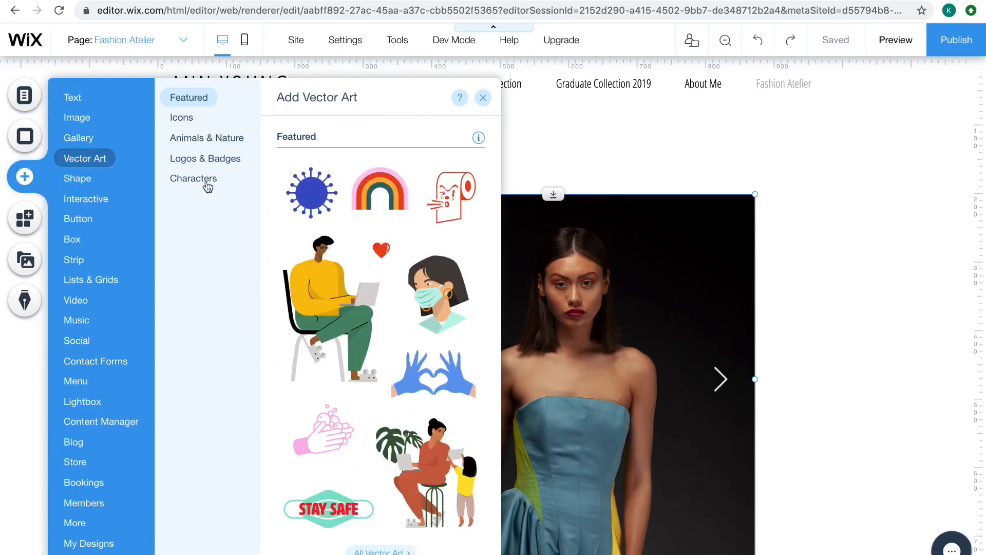
{"action": "left_click_drag", "start_coordinate": [380, 190], "coordinate": [851, 206]}
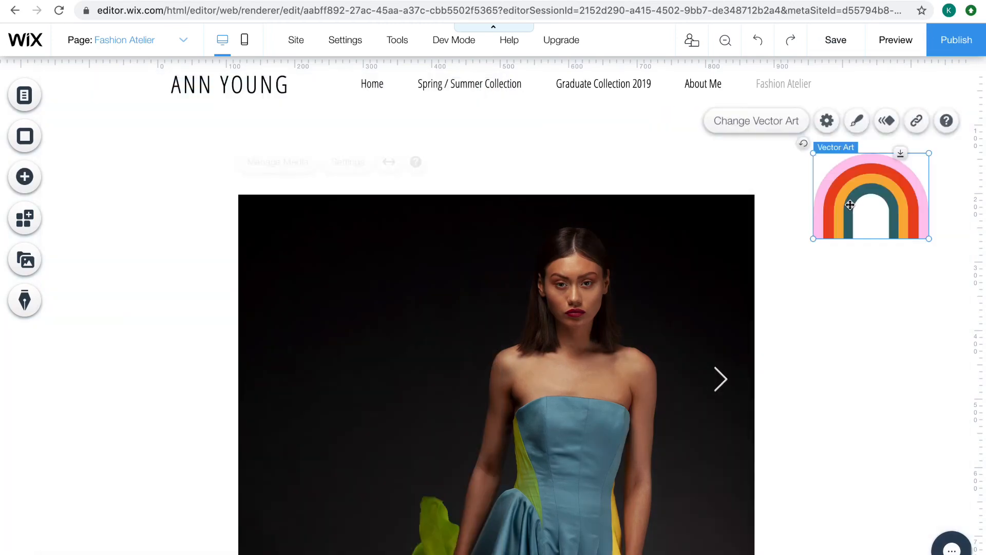
Look through the vector art categories, from icons to characters, and the button and box elements available to add
{"action": "left_click", "coordinate": [27, 177]}
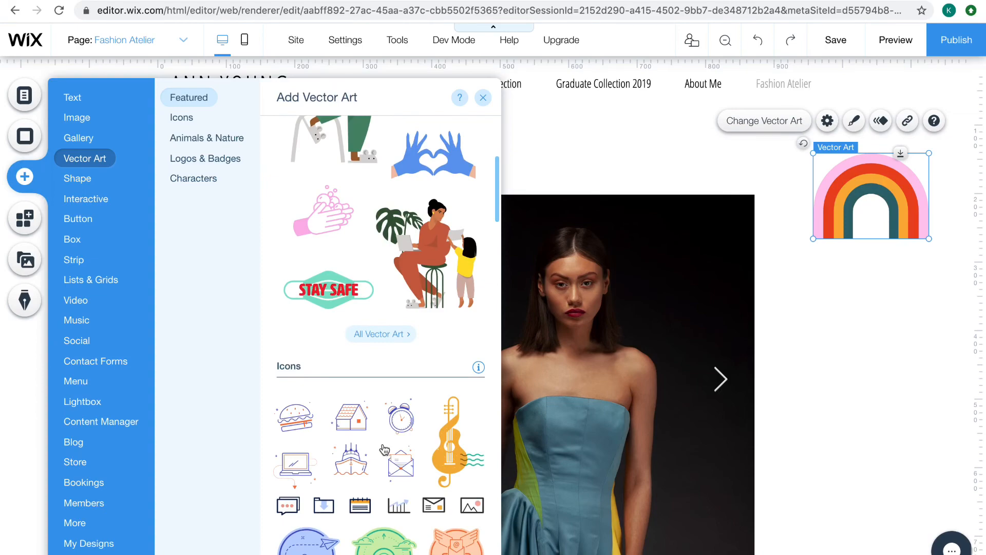
{"action": "scroll", "coordinate": [384, 451], "scroll_direction": "down", "scroll_amount": 4}
{"action": "scroll", "coordinate": [382, 450], "scroll_direction": "down", "scroll_amount": 3}
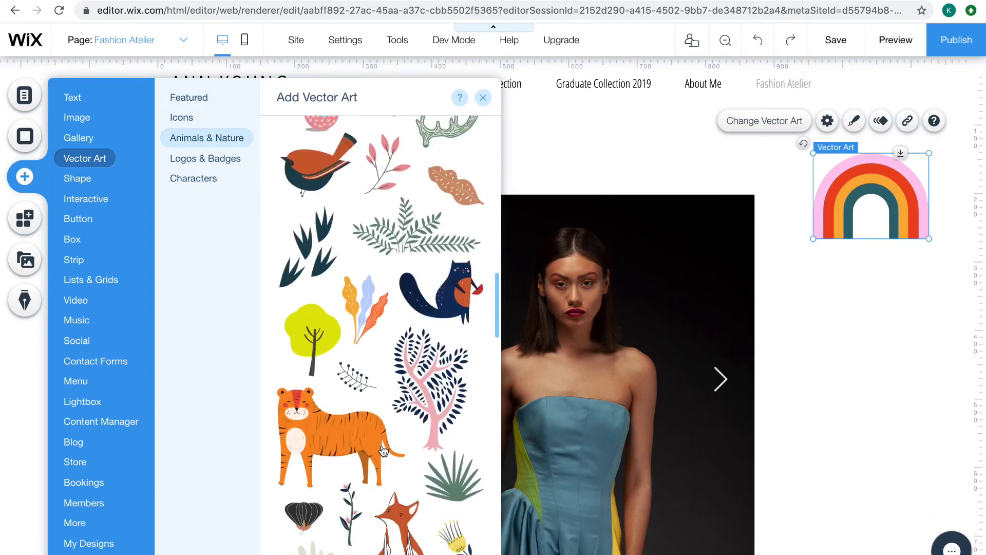
{"action": "scroll", "coordinate": [383, 450], "scroll_direction": "down", "scroll_amount": 10}
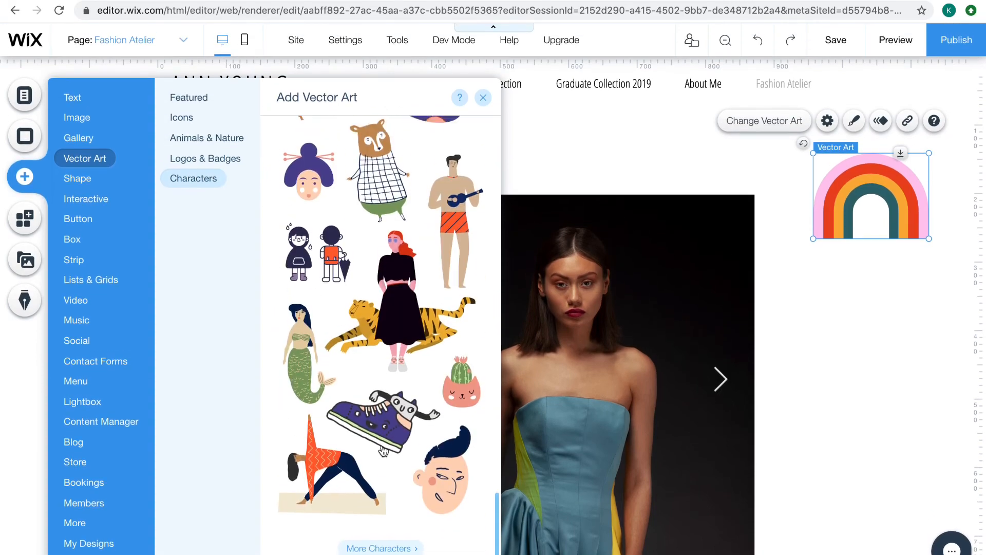
{"action": "scroll", "coordinate": [383, 450], "scroll_direction": "up", "scroll_amount": 8}
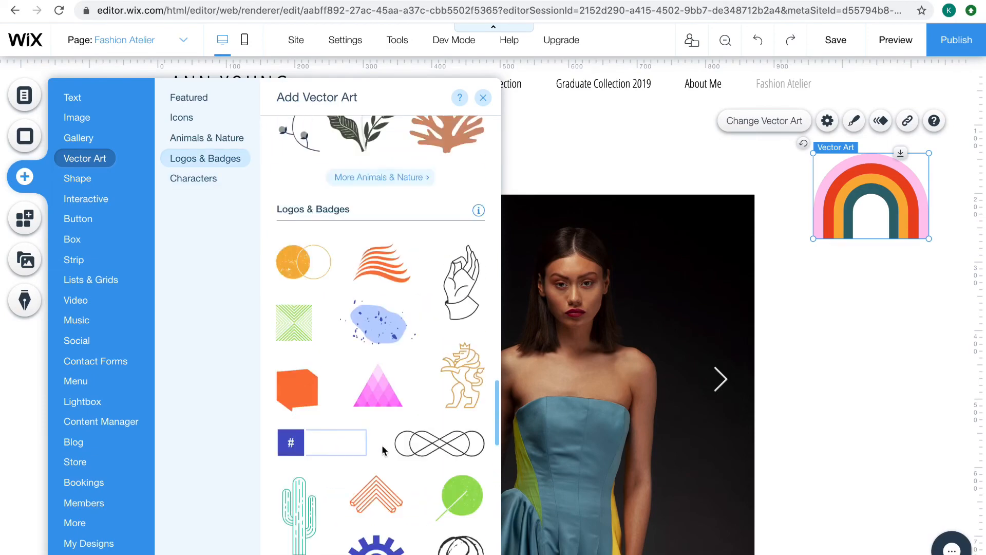
{"action": "scroll", "coordinate": [383, 450], "scroll_direction": "up", "scroll_amount": 5}
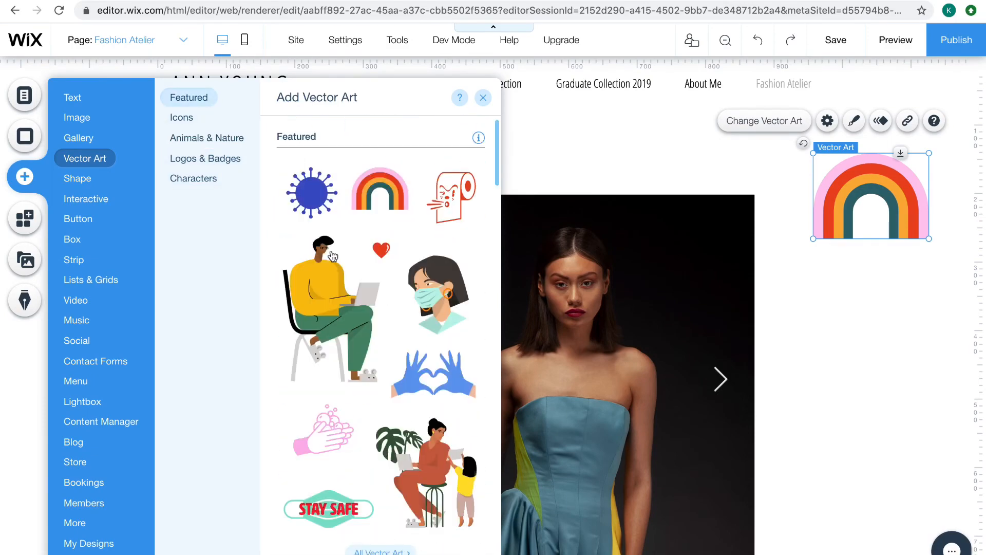
{"action": "left_click", "coordinate": [222, 140]}
{"action": "left_click", "coordinate": [80, 218]}
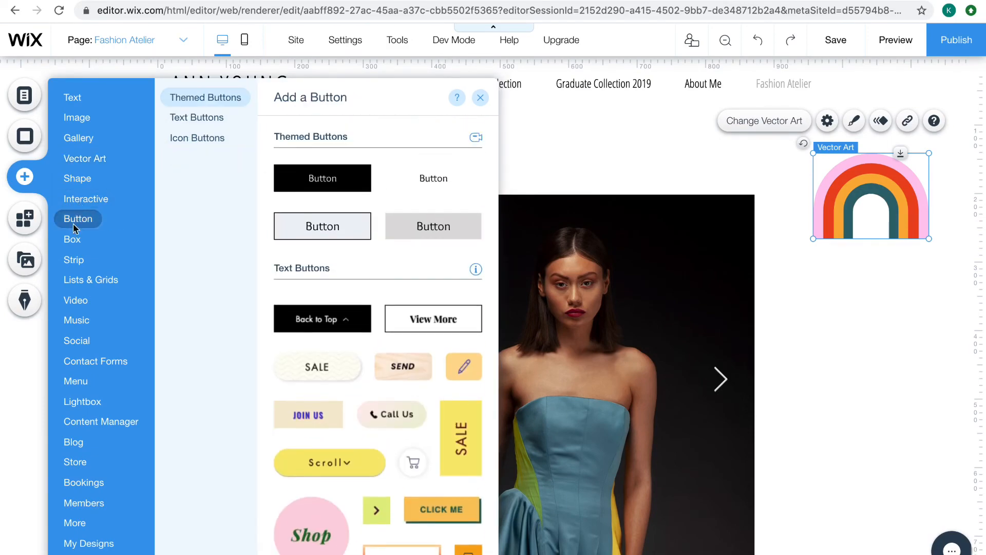
{"action": "left_click", "coordinate": [68, 246]}
Add the About Us strip with two food photo columns and view it below the photo gallery
{"action": "left_click", "coordinate": [73, 265]}
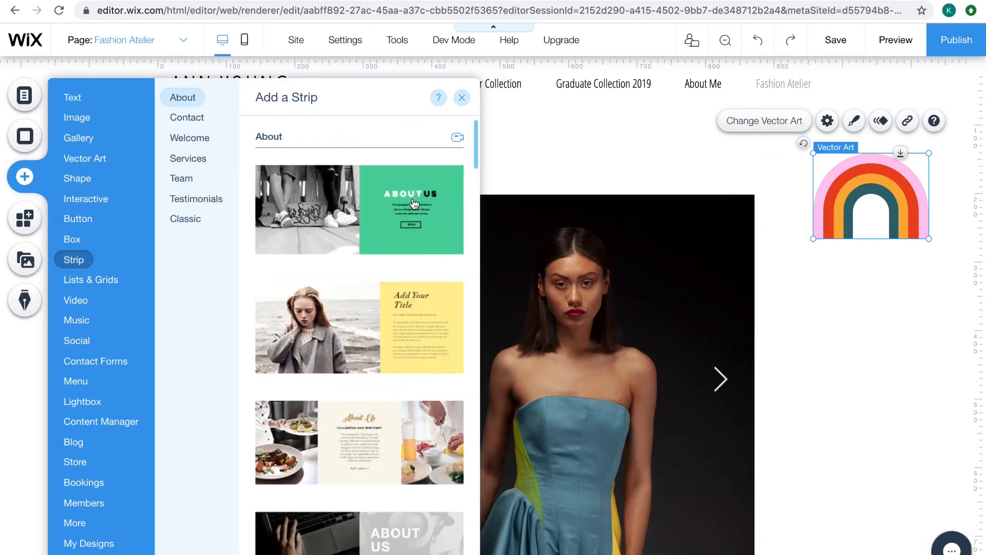
{"action": "scroll", "coordinate": [375, 320], "scroll_direction": "down", "scroll_amount": 3}
{"action": "left_click", "coordinate": [375, 319]}
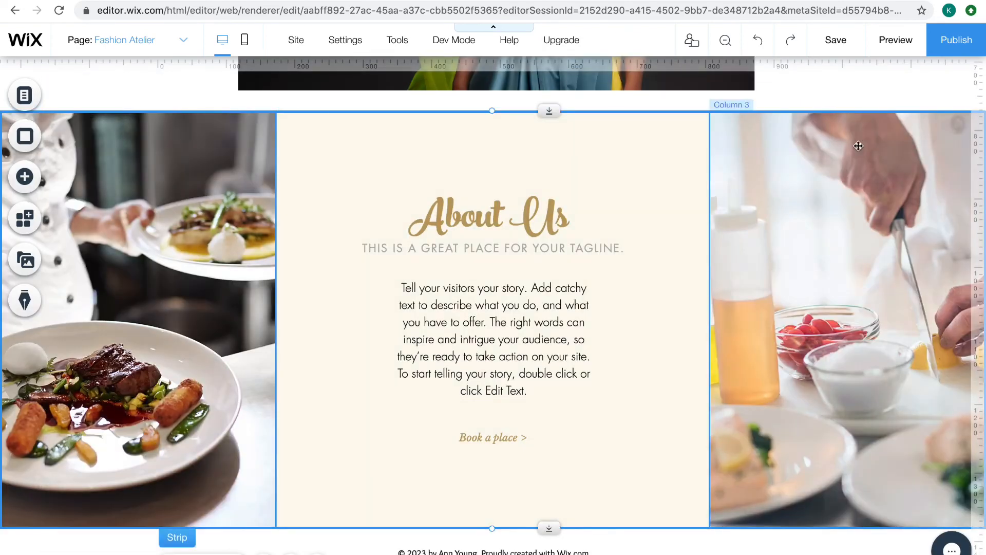
{"action": "scroll", "coordinate": [859, 146], "scroll_direction": "up", "scroll_amount": 1}
{"action": "scroll", "coordinate": [859, 146], "scroll_direction": "down", "scroll_amount": 2}
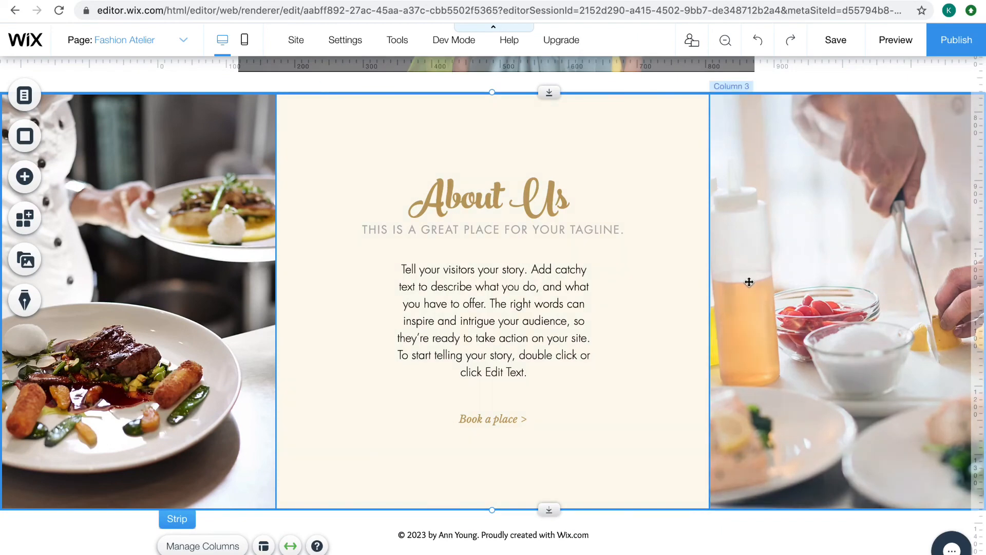
Examine the column management options for the About Us strip, dismissing the introductory tips
{"action": "left_click", "coordinate": [751, 282]}
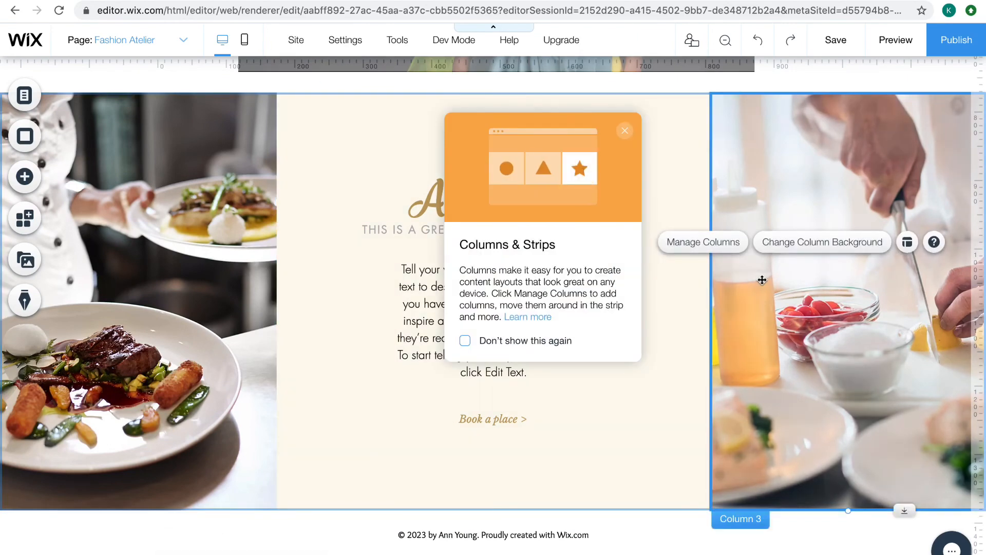
{"action": "left_click", "coordinate": [625, 130]}
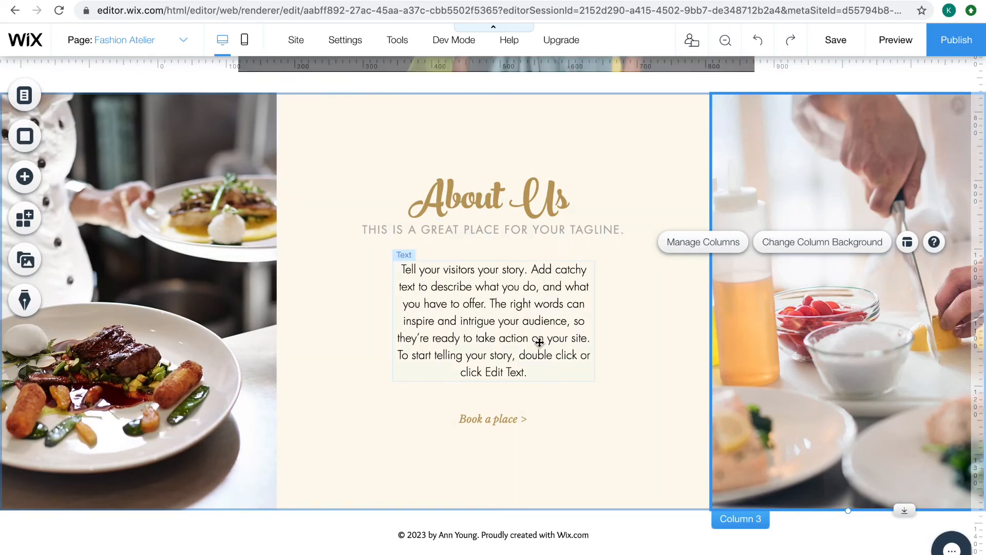
{"action": "left_click", "coordinate": [731, 249]}
{"action": "left_click", "coordinate": [512, 251]}
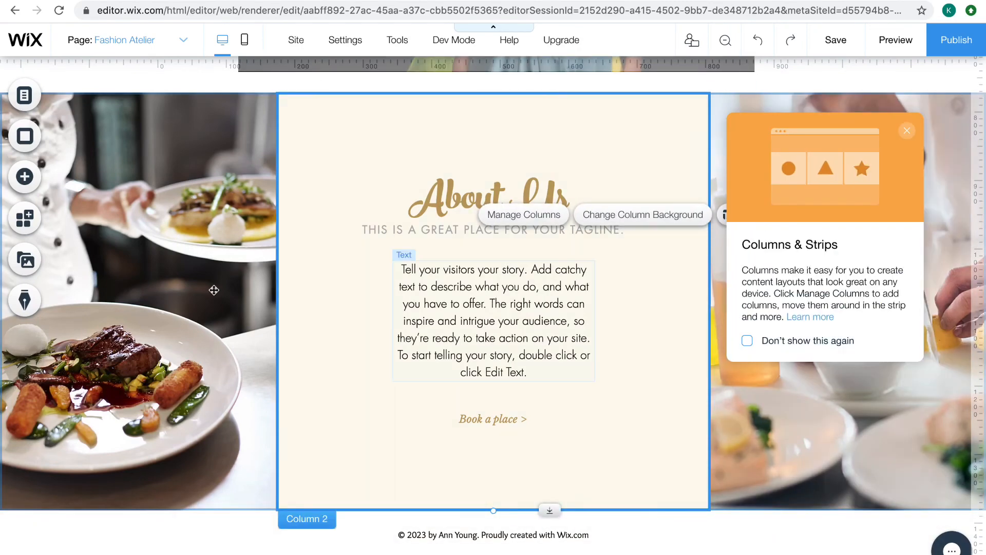
{"action": "double_click", "coordinate": [196, 291]}
{"action": "left_click", "coordinate": [211, 255]}
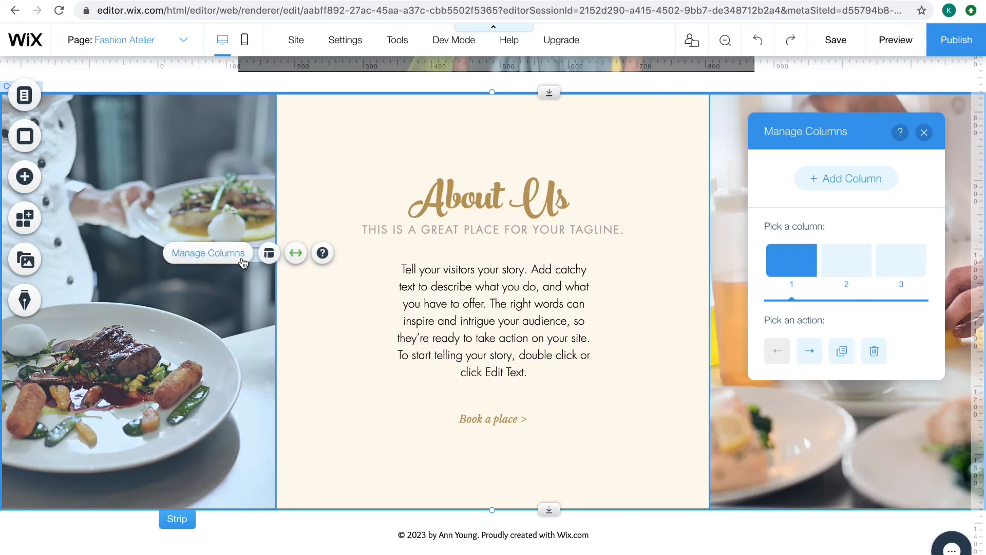
{"action": "left_click", "coordinate": [346, 403]}
Try right-aligned content in the column layout of the strip's first column
{"action": "left_click", "coordinate": [234, 343]}
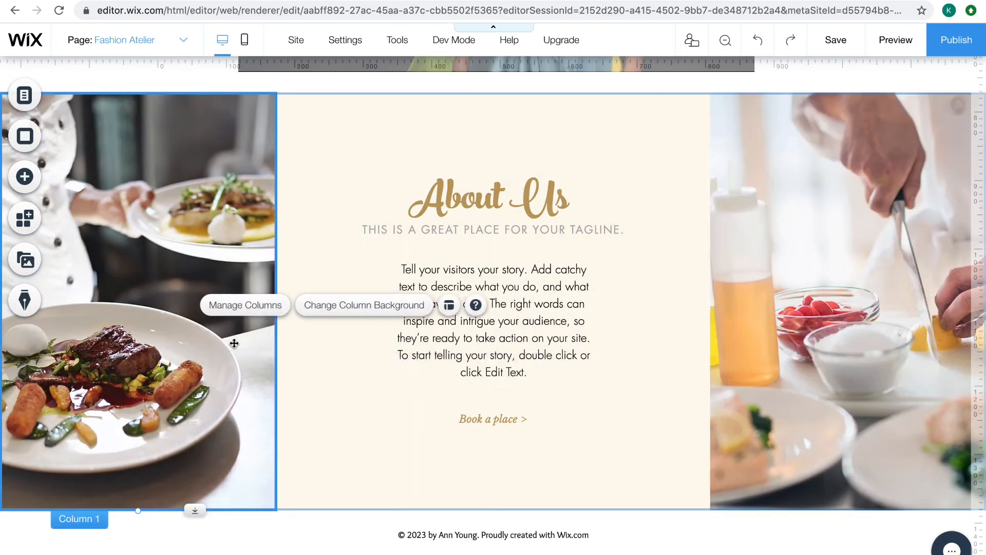
{"action": "left_click", "coordinate": [449, 305]}
{"action": "left_click", "coordinate": [378, 206]}
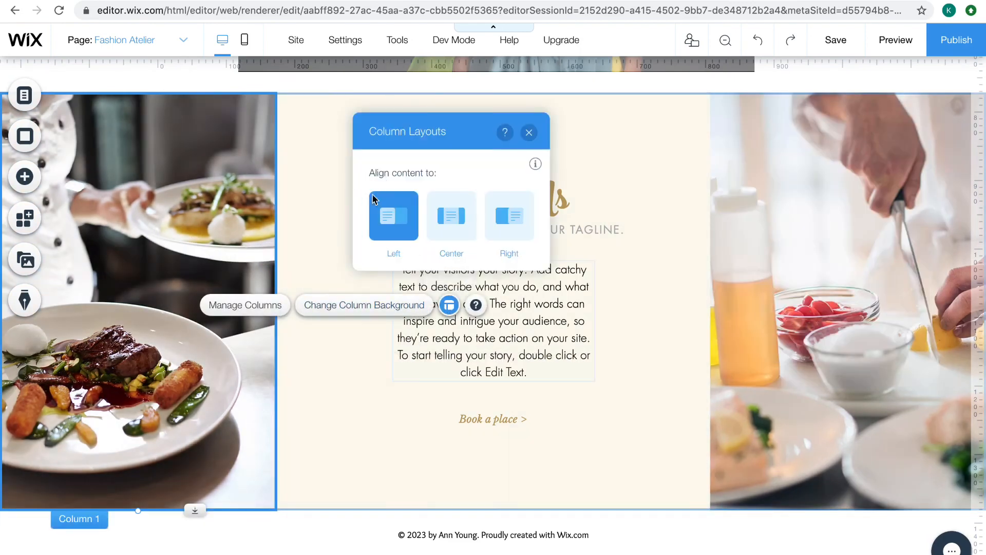
{"action": "left_click", "coordinate": [506, 221]}
{"action": "left_click", "coordinate": [649, 277]}
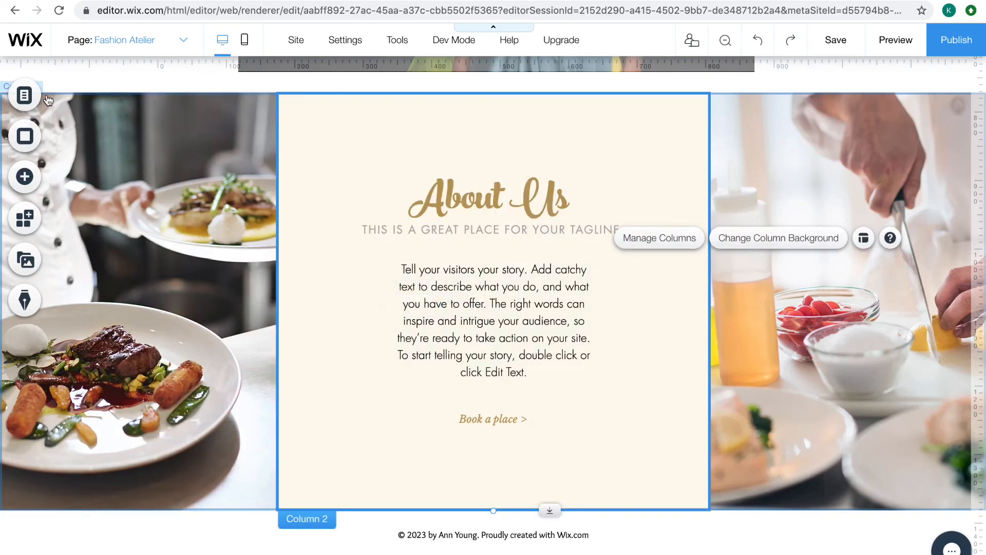
Look through the video elements available to add, including the single video players, Wix Video and VideoBox designs
{"action": "left_click", "coordinate": [24, 176]}
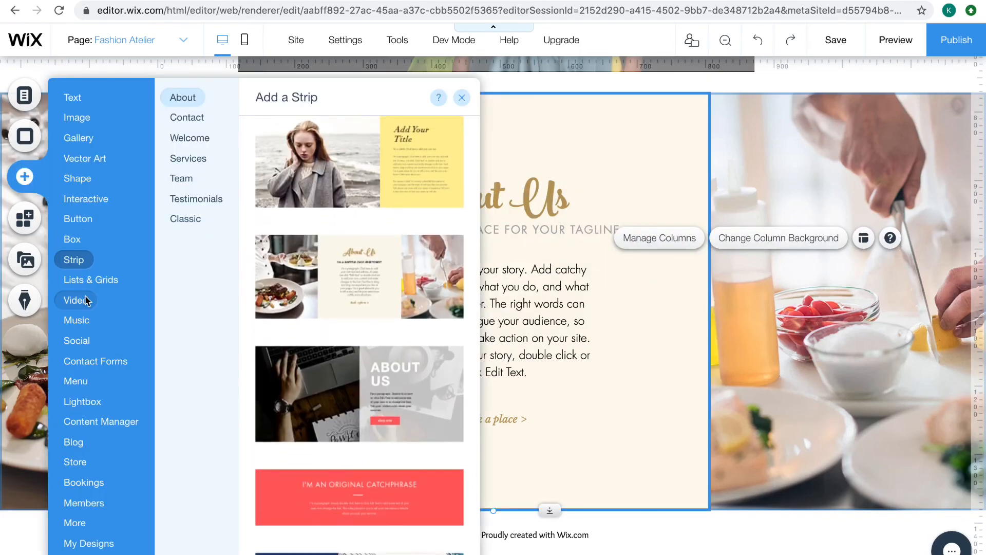
{"action": "left_click", "coordinate": [83, 302]}
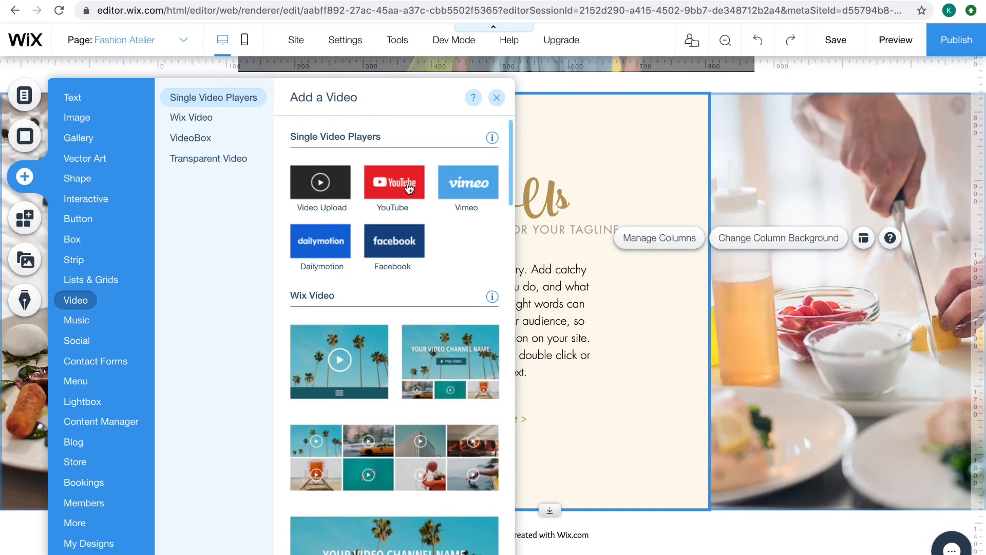
{"action": "scroll", "coordinate": [459, 296], "scroll_direction": "down", "scroll_amount": 7}
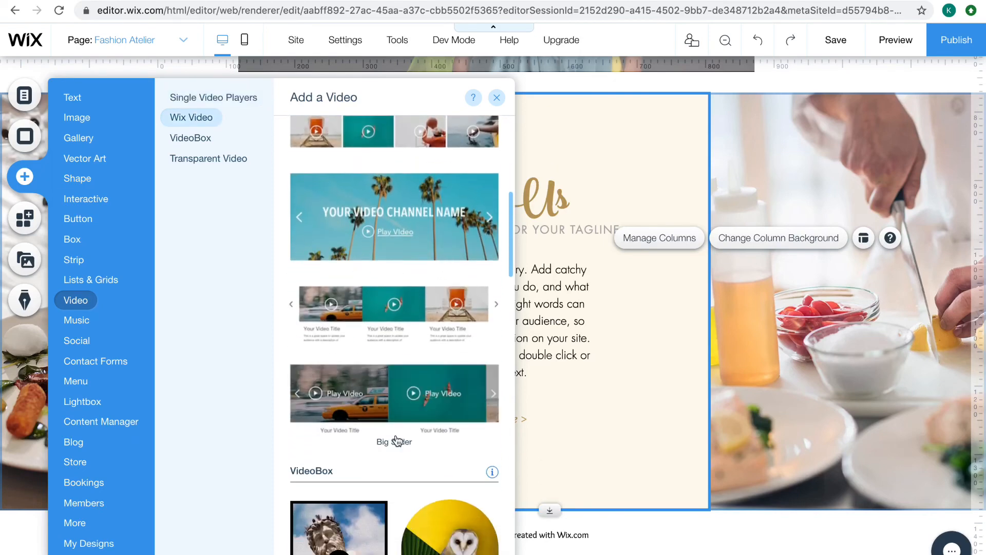
{"action": "scroll", "coordinate": [403, 444], "scroll_direction": "down", "scroll_amount": 3}
{"action": "scroll", "coordinate": [407, 446], "scroll_direction": "up", "scroll_amount": 10}
{"action": "left_click", "coordinate": [360, 474]}
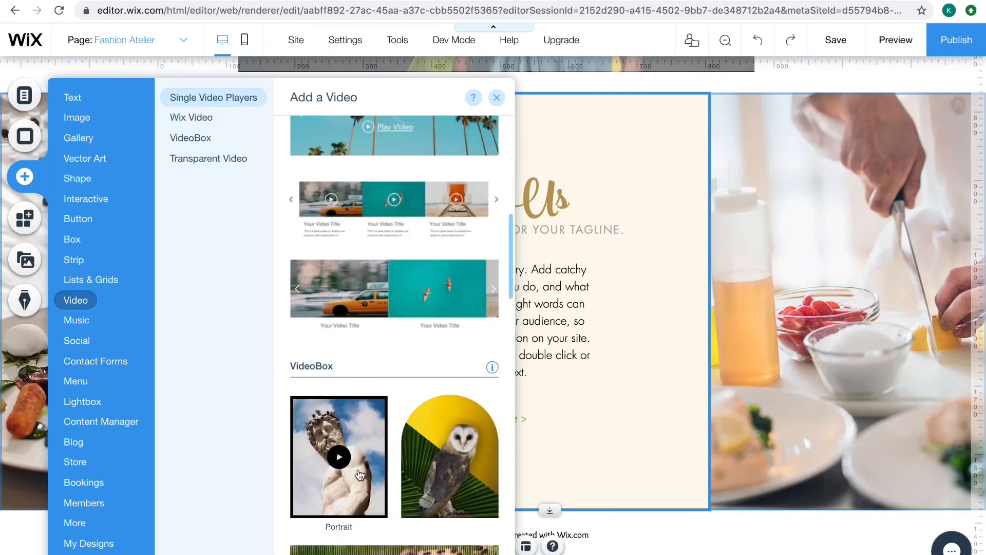
Delete the About Us strip and the rainbow vector art from the Fashion Atelier page
{"action": "left_click", "coordinate": [791, 402]}
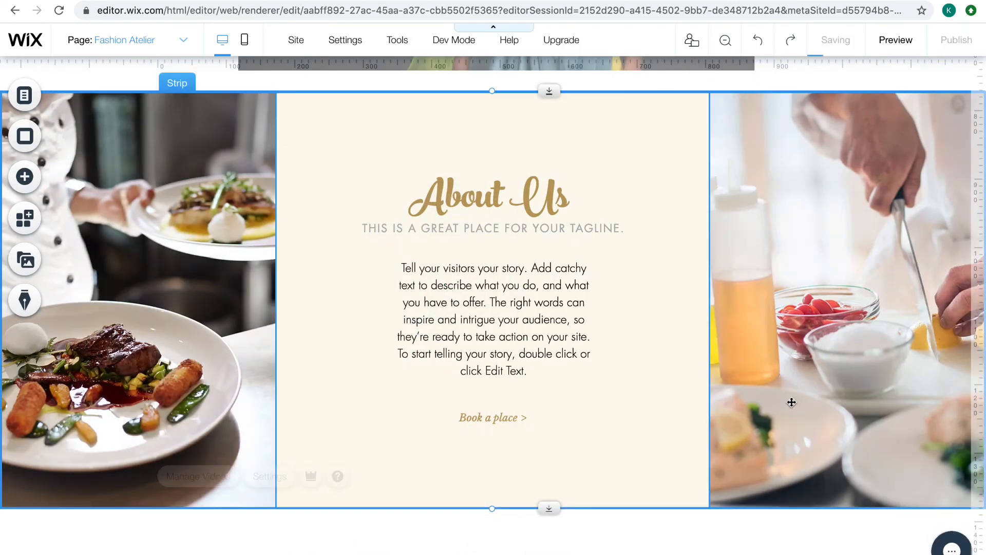
{"action": "key", "text": "Delete"}
{"action": "scroll", "coordinate": [792, 403], "scroll_direction": "up", "scroll_amount": 10}
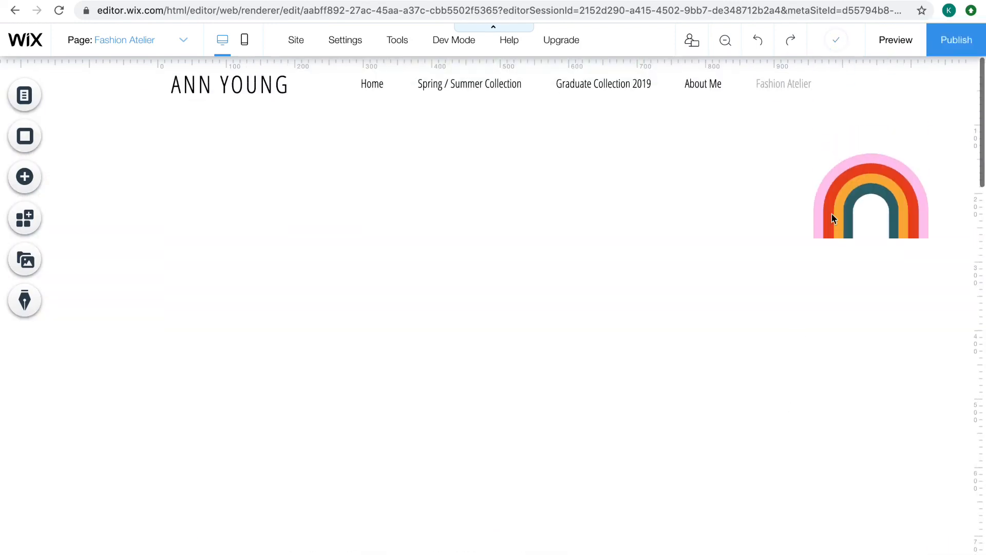
{"action": "left_click", "coordinate": [879, 203]}
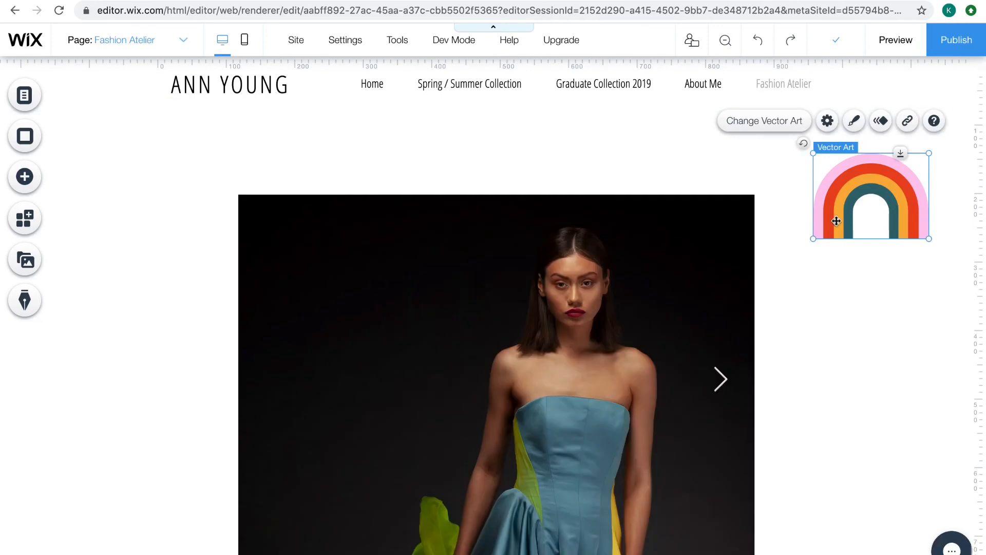
{"action": "key", "text": "Delete"}
Delete the fashion photo gallery from the Fashion Atelier page
{"action": "left_click", "coordinate": [705, 266]}
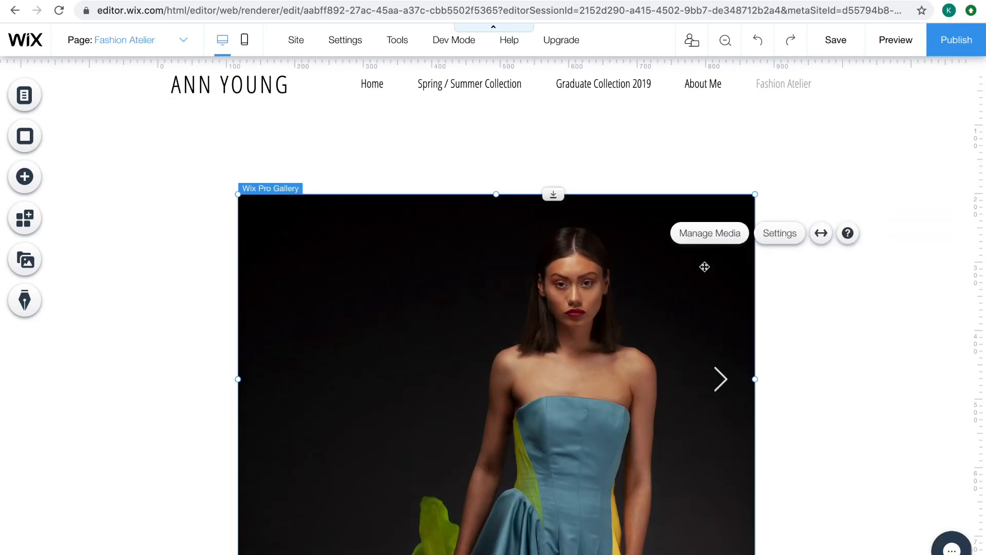
{"action": "key", "text": "Delete"}
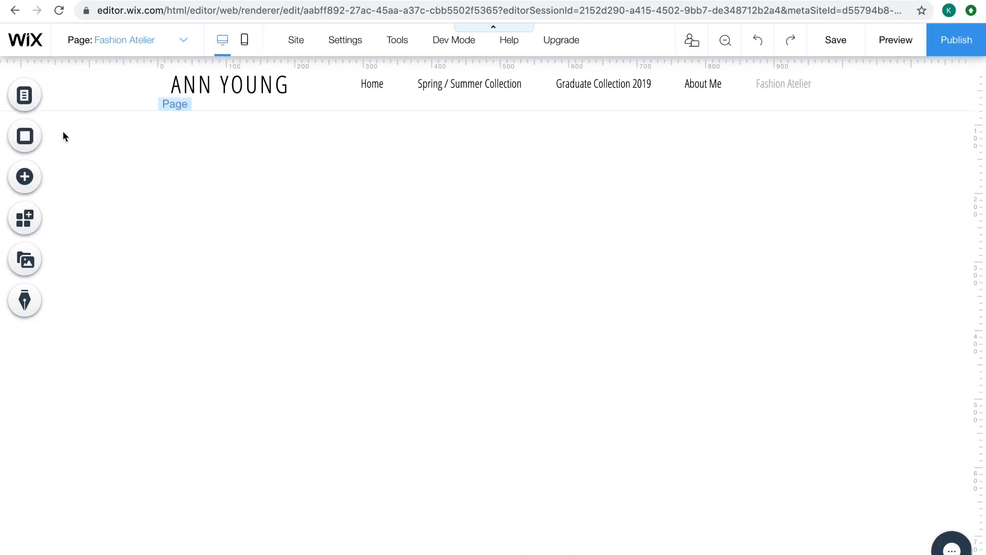
Add the Portrait statue VideoBox on the right side of the empty page and the arched owl VideoBox on the left
{"action": "left_click", "coordinate": [22, 184]}
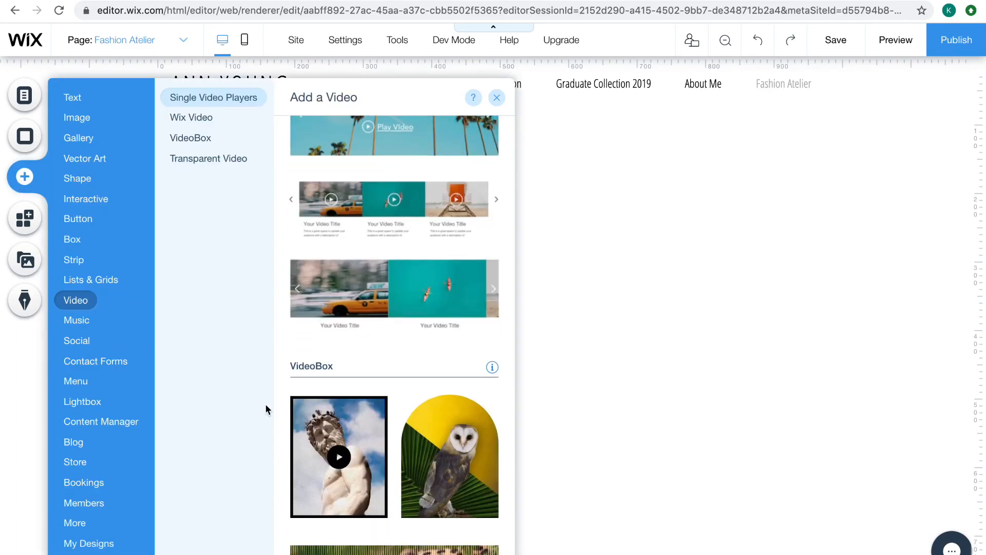
{"action": "left_click_drag", "start_coordinate": [376, 479], "coordinate": [794, 399]}
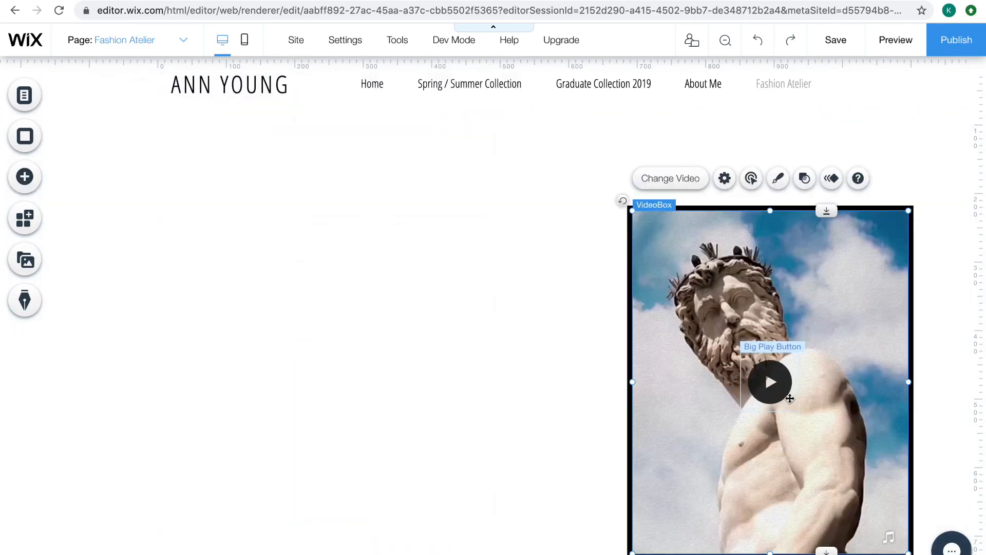
{"action": "left_click", "coordinate": [25, 176]}
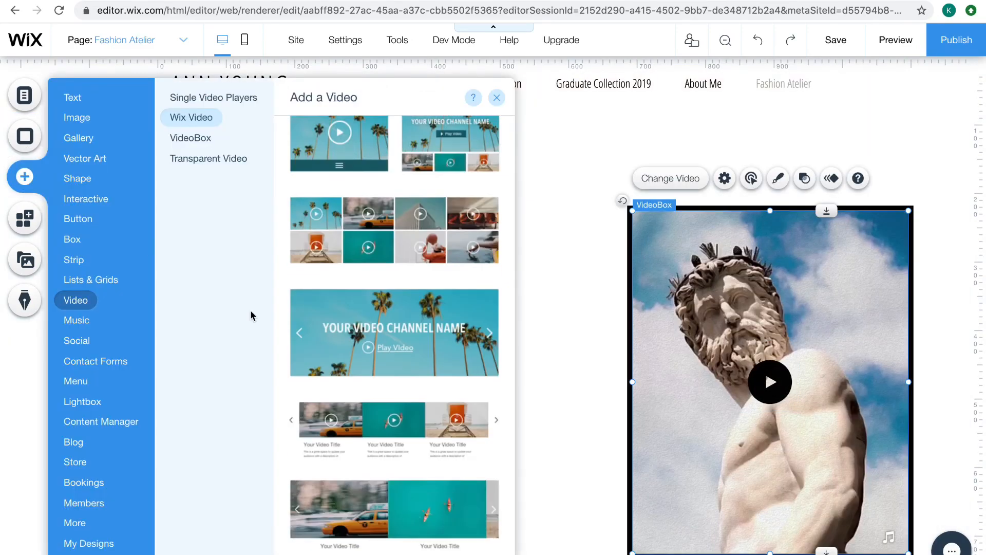
{"action": "scroll", "coordinate": [391, 333], "scroll_direction": "down", "scroll_amount": 5}
{"action": "left_click_drag", "start_coordinate": [452, 463], "coordinate": [794, 311]}
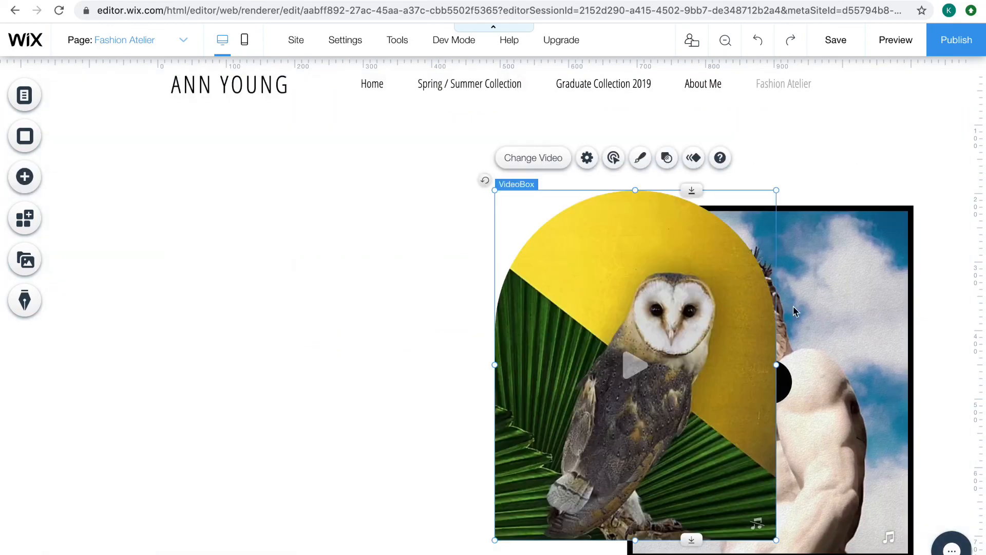
{"action": "left_click_drag", "start_coordinate": [596, 311], "coordinate": [287, 340]}
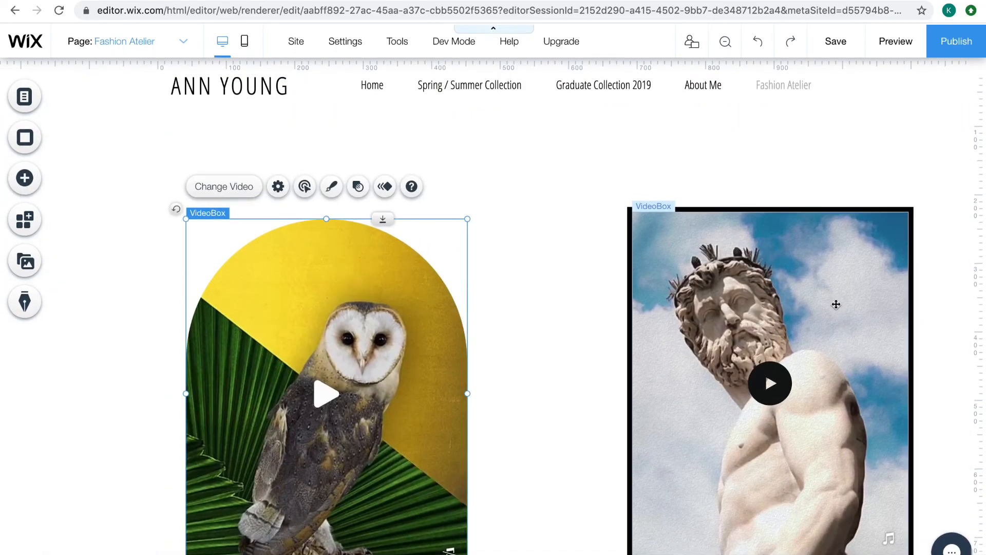
Delete the arched owl VideoBox and the Portrait statue VideoBox from the Fashion Atelier page
{"action": "scroll", "coordinate": [836, 304], "scroll_direction": "down", "scroll_amount": 1}
{"action": "key", "text": "Delete"}
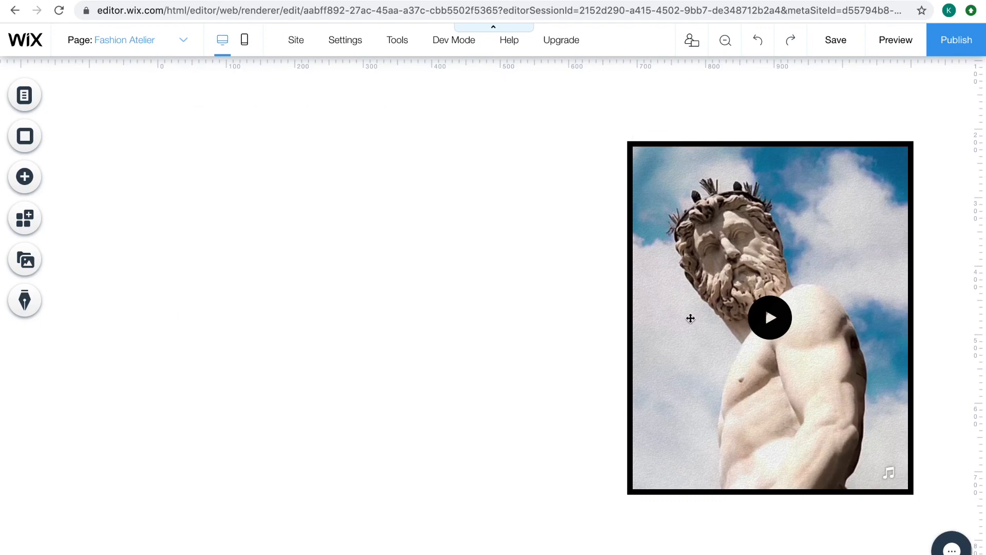
{"action": "left_click", "coordinate": [691, 318]}
{"action": "key", "text": "Delete"}
Look through the music and social elements available to add, including audio players, social bars, Facebook, Twitter, YouTube, VK and LINE tools
{"action": "left_click", "coordinate": [21, 192]}
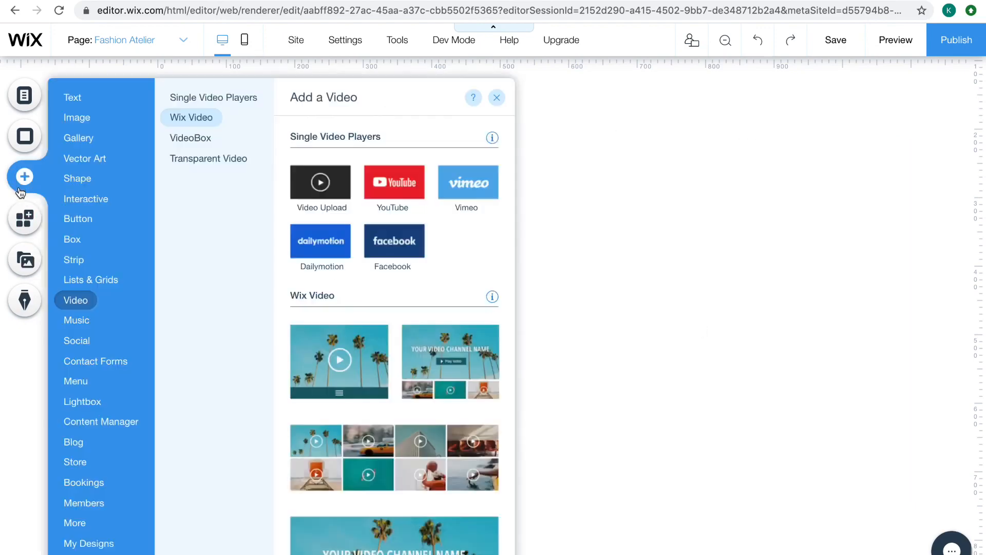
{"action": "left_click", "coordinate": [82, 321]}
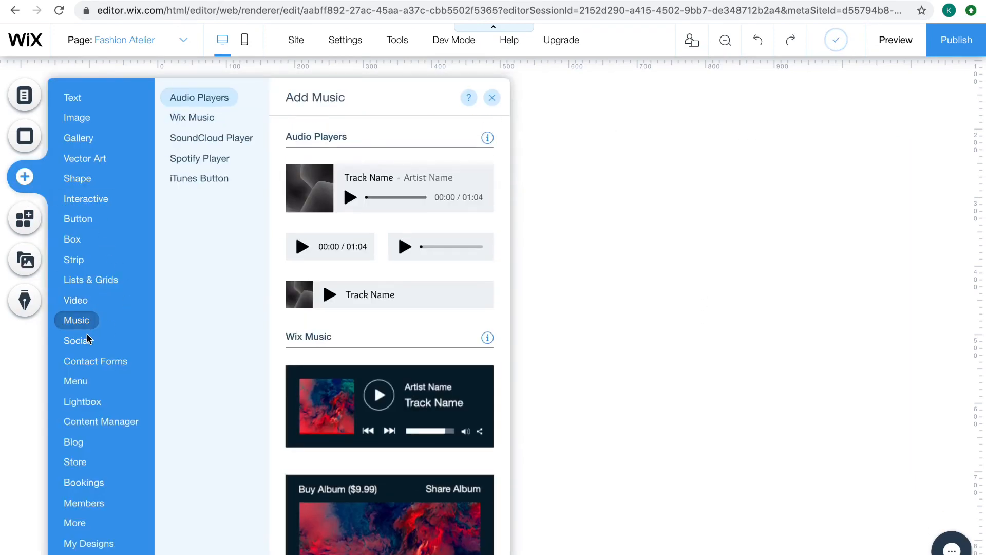
{"action": "left_click", "coordinate": [86, 343]}
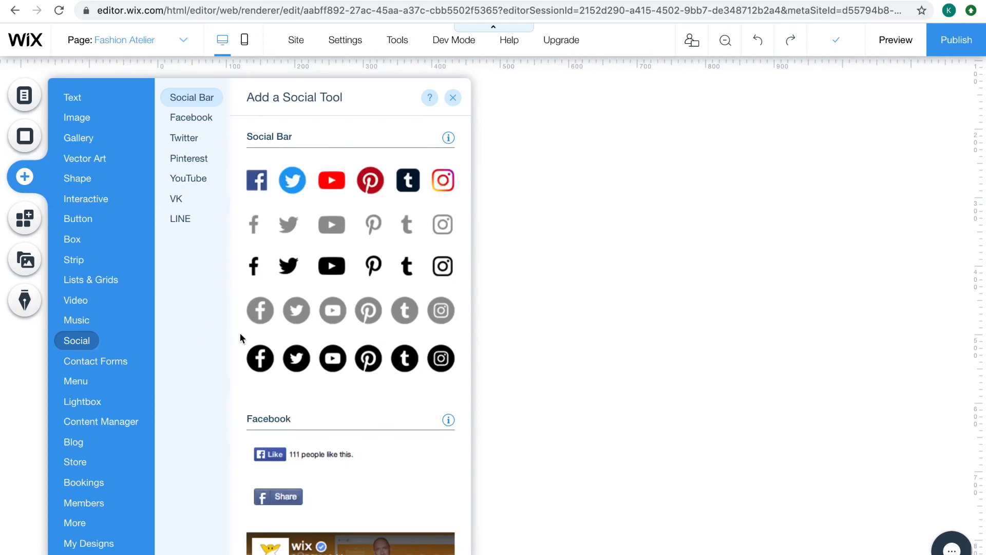
{"action": "scroll", "coordinate": [364, 358], "scroll_direction": "down", "scroll_amount": 10}
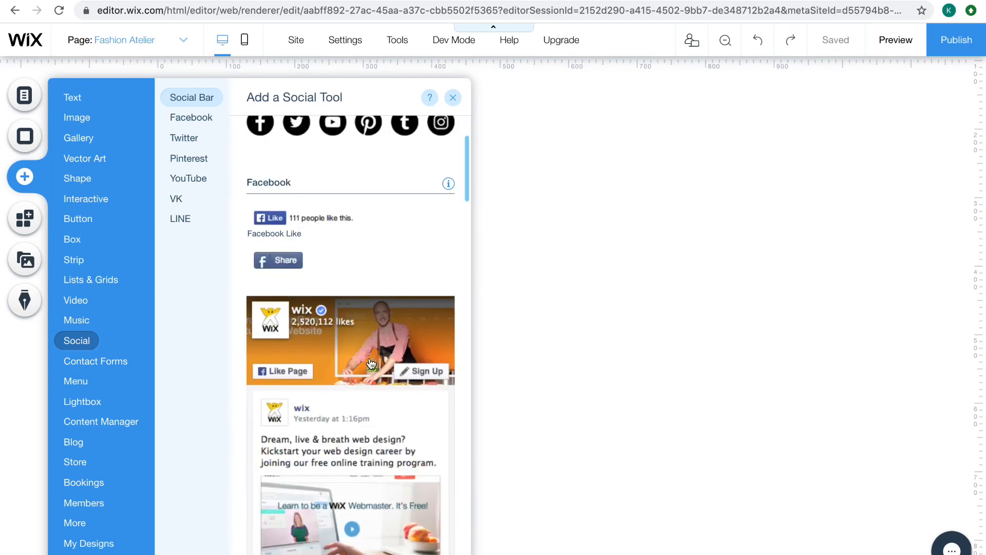
{"action": "scroll", "coordinate": [371, 364], "scroll_direction": "down", "scroll_amount": 15}
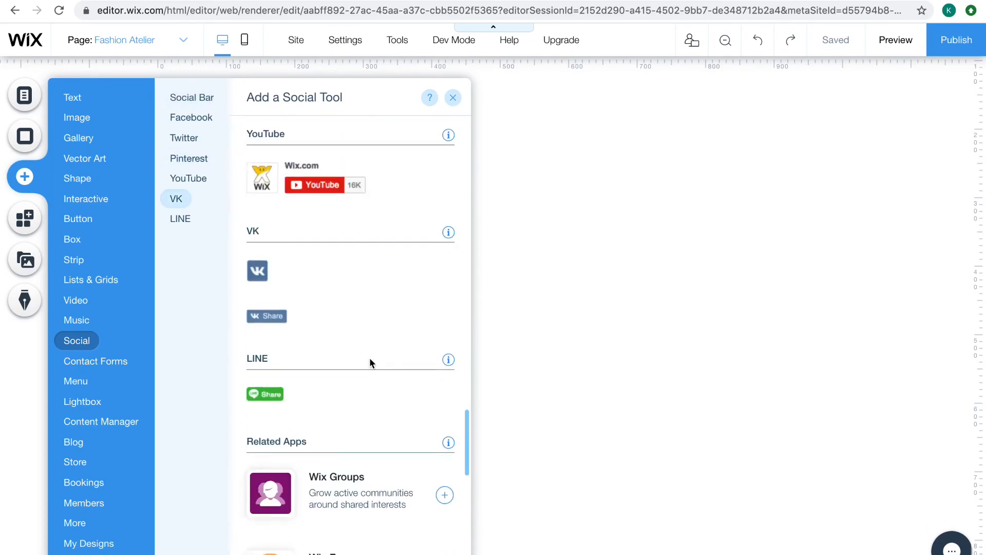
{"action": "scroll", "coordinate": [370, 363], "scroll_direction": "down", "scroll_amount": 4}
{"action": "scroll", "coordinate": [371, 364], "scroll_direction": "up", "scroll_amount": 2}
{"action": "scroll", "coordinate": [370, 364], "scroll_direction": "up", "scroll_amount": 20}
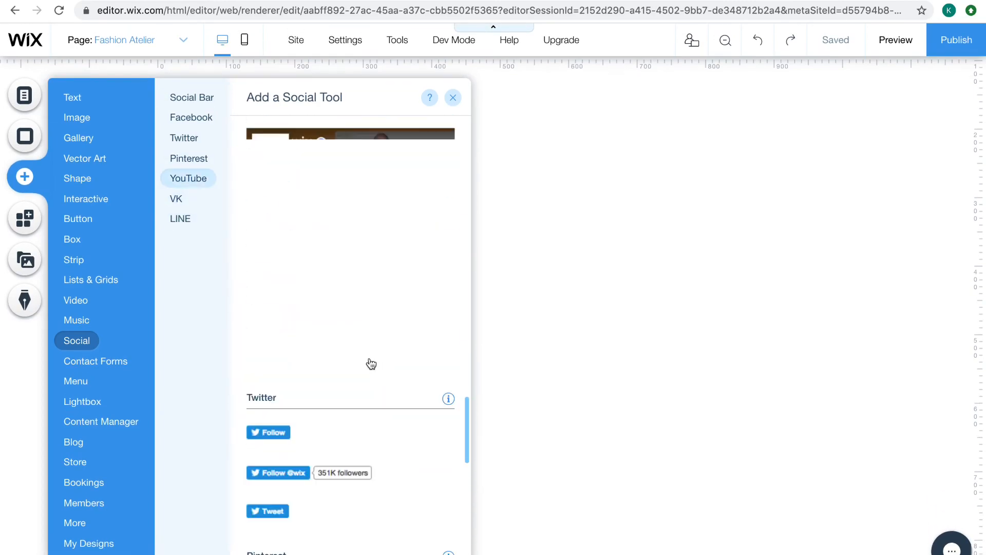
Add the black-outlined Contact Us form with name, email, phone and message fields to the empty page
{"action": "left_click", "coordinate": [103, 362]}
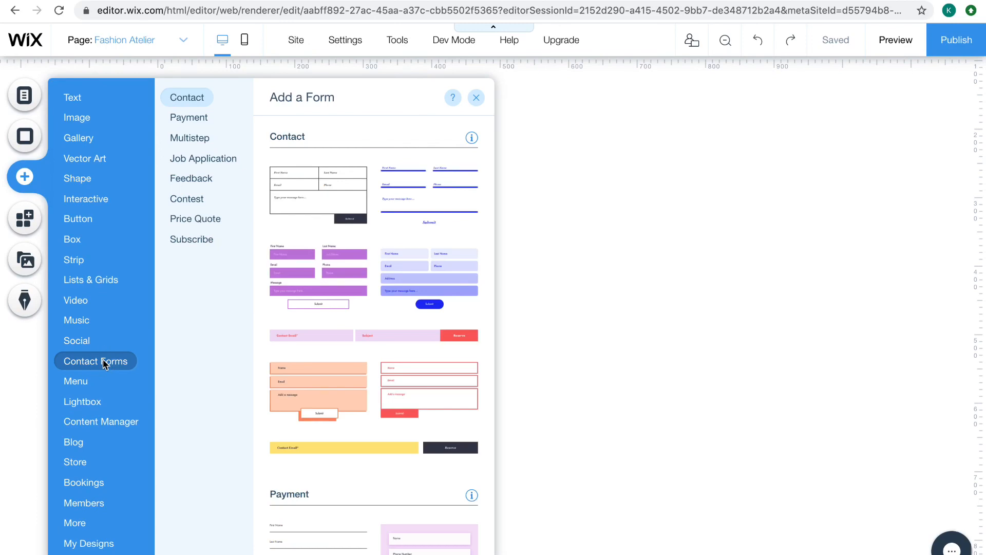
{"action": "left_click", "coordinate": [330, 191]}
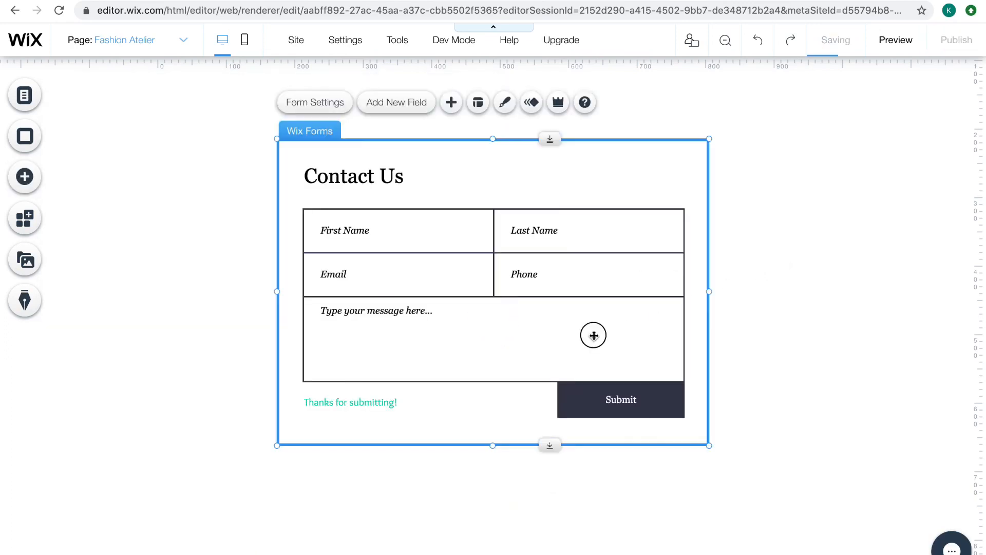
{"action": "left_click", "coordinate": [594, 336]}
{"action": "left_click", "coordinate": [664, 187]}
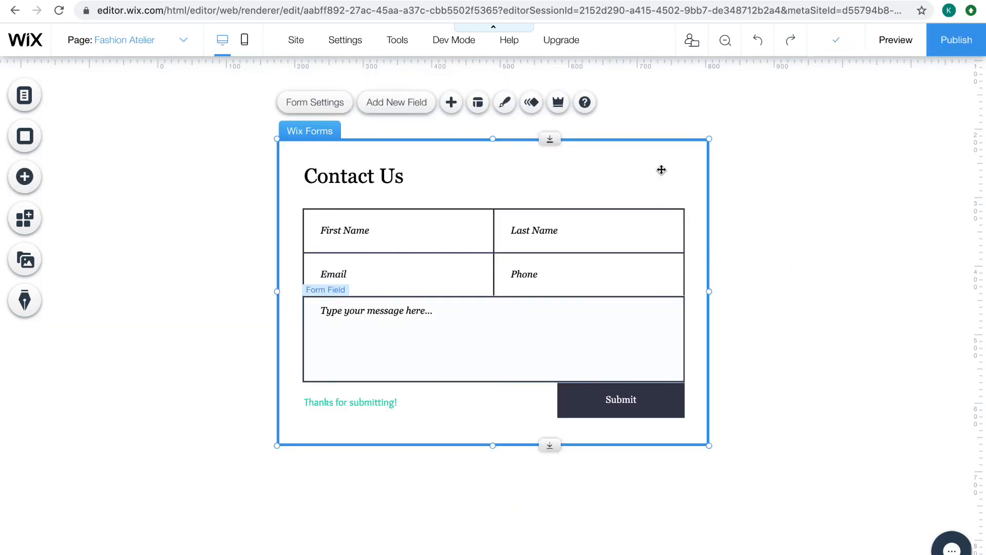
Review the contact form's email notification settings for site contributors, then close the form settings
{"action": "left_click", "coordinate": [322, 102]}
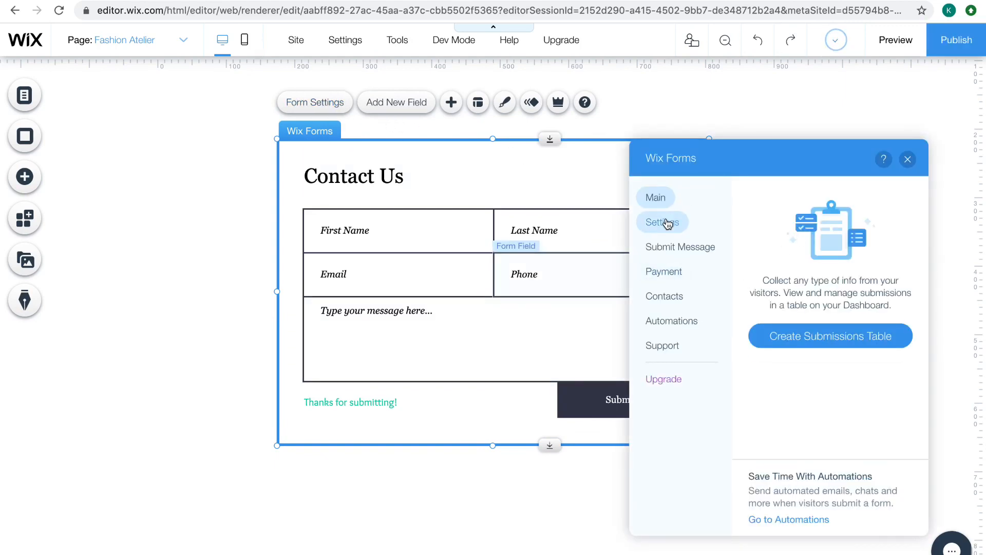
{"action": "left_click", "coordinate": [663, 222]}
{"action": "left_click", "coordinate": [781, 314]}
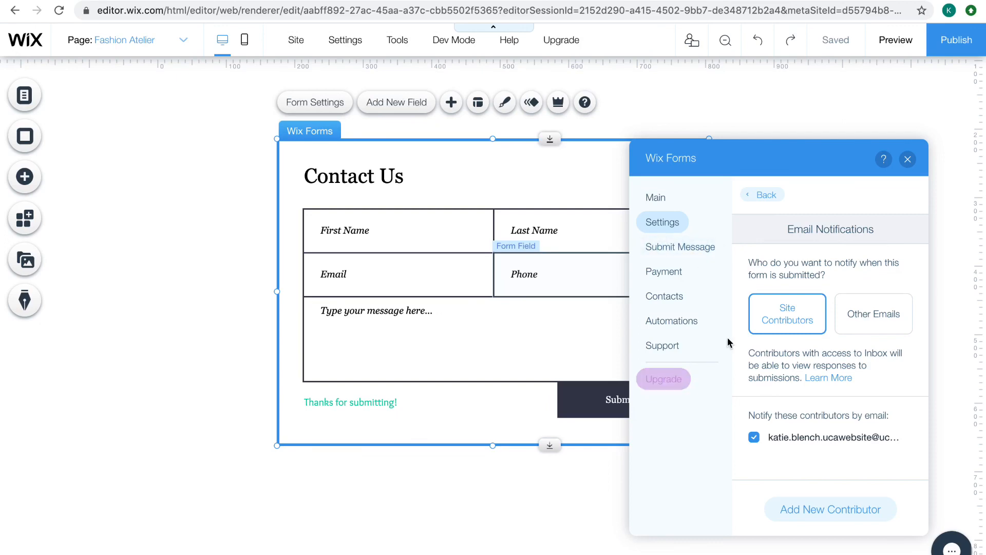
{"action": "left_click", "coordinate": [907, 160]}
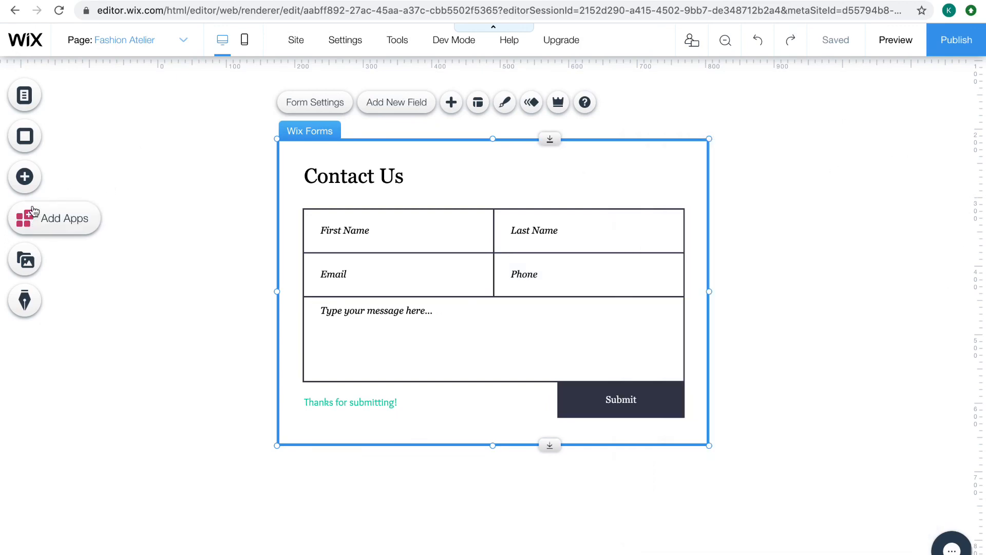
Look through the Wix App Market's recommended apps for photographers and its app categories
{"action": "left_click", "coordinate": [28, 176]}
{"action": "left_click", "coordinate": [25, 218]}
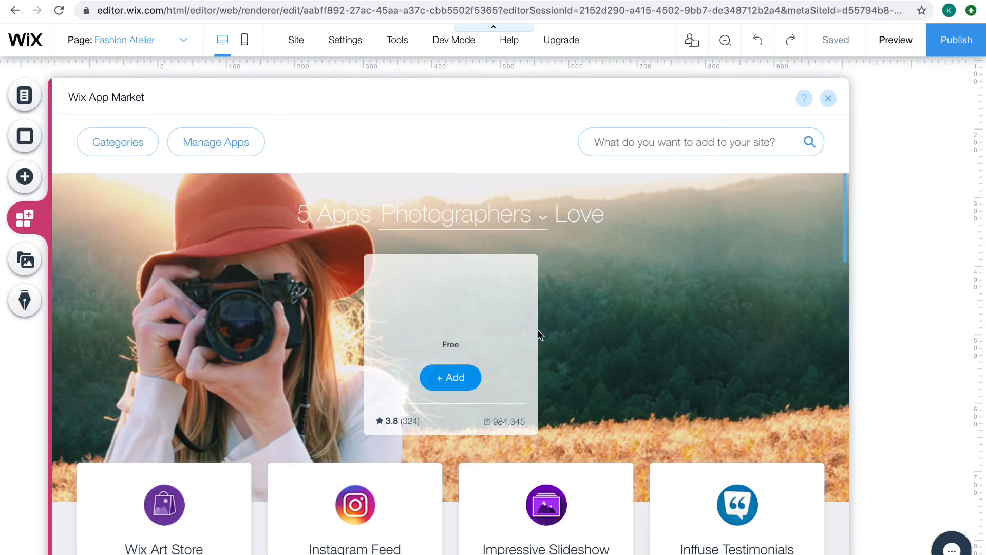
{"action": "scroll", "coordinate": [660, 414], "scroll_direction": "down", "scroll_amount": 2}
{"action": "scroll", "coordinate": [662, 414], "scroll_direction": "down", "scroll_amount": 2}
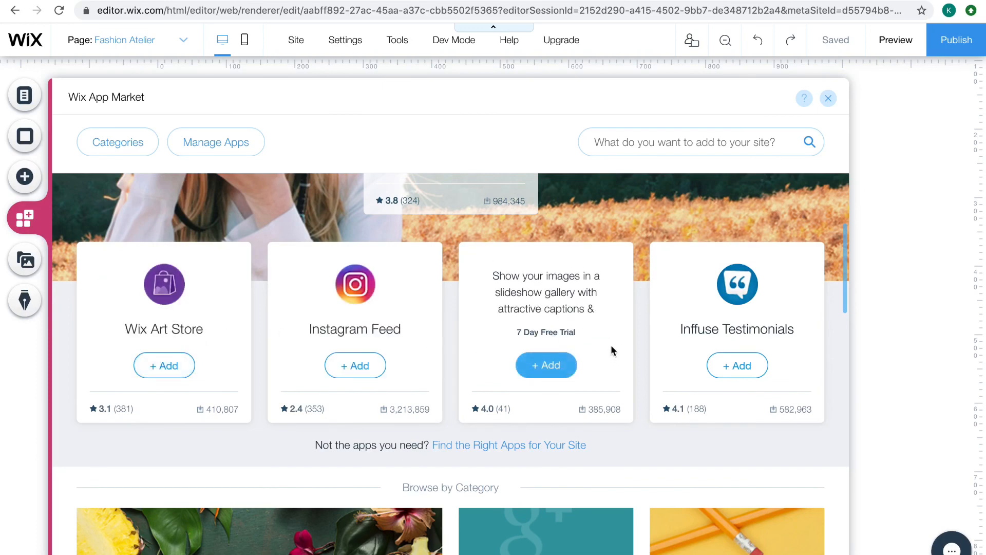
{"action": "scroll", "coordinate": [770, 363], "scroll_direction": "down", "scroll_amount": 1}
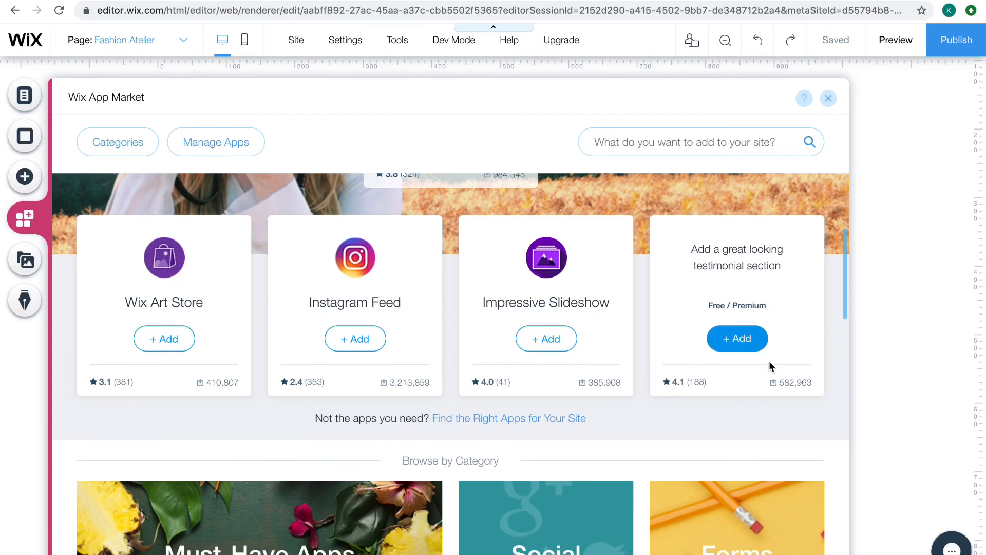
{"action": "scroll", "coordinate": [770, 363], "scroll_direction": "down", "scroll_amount": 3}
{"action": "scroll", "coordinate": [771, 329], "scroll_direction": "down", "scroll_amount": 2}
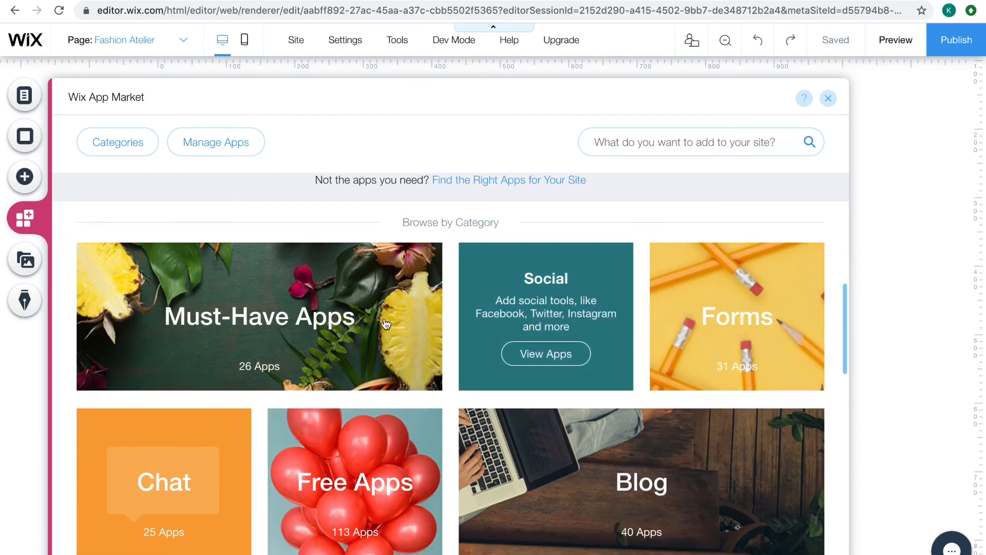
Browse the Must-Have Apps category of the Wix App Market from start to end
{"action": "left_click", "coordinate": [253, 353]}
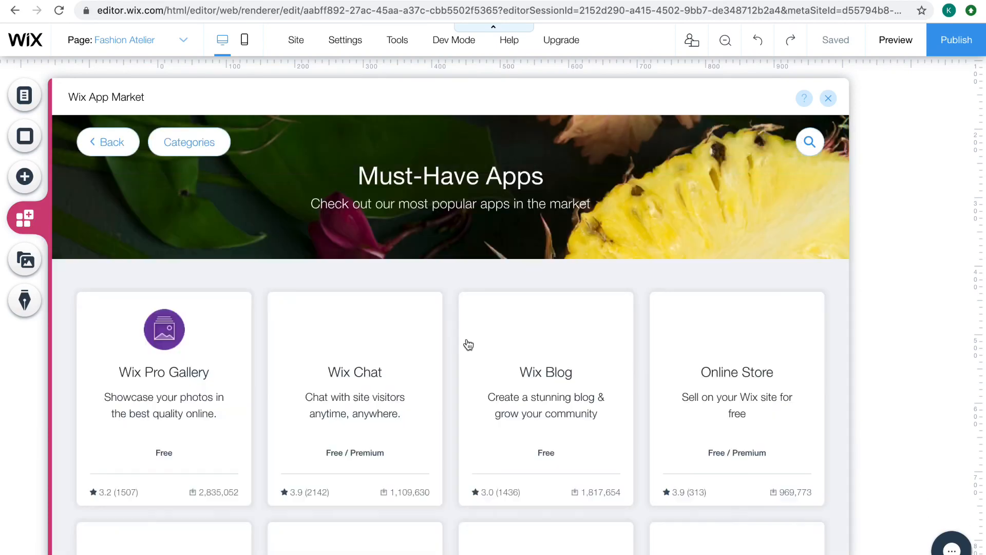
{"action": "mouse_move", "coordinate": [379, 361]}
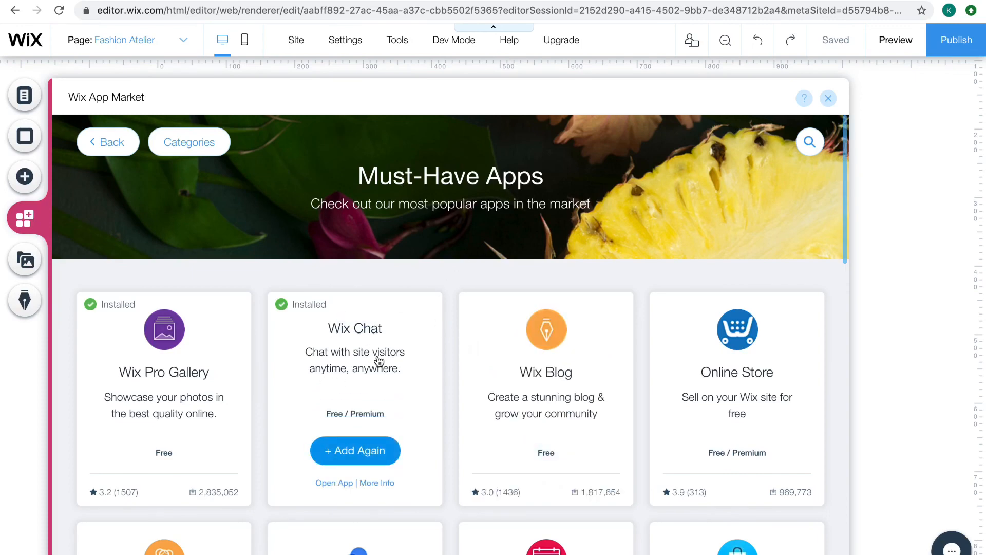
{"action": "scroll", "coordinate": [623, 375], "scroll_direction": "down", "scroll_amount": 5}
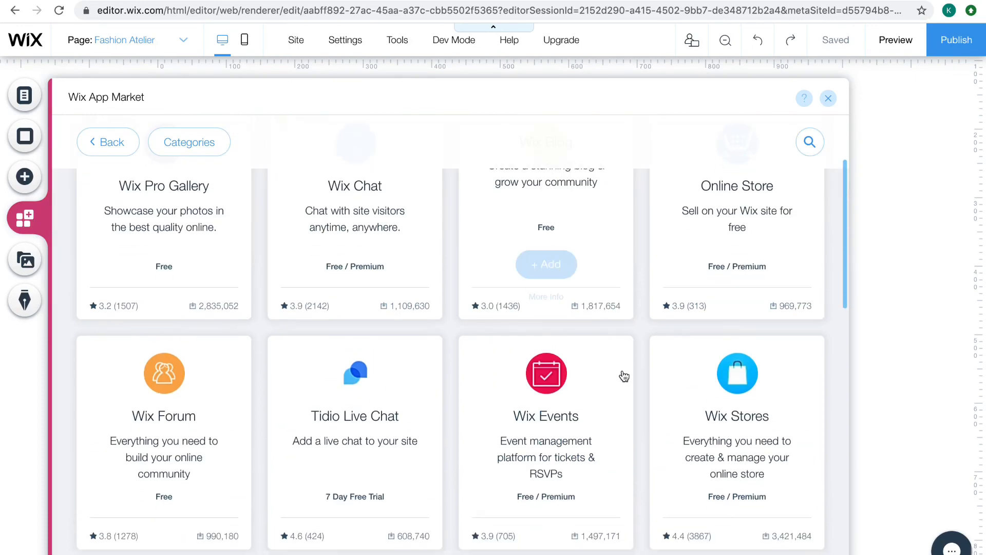
{"action": "scroll", "coordinate": [250, 458], "scroll_direction": "down", "scroll_amount": 9}
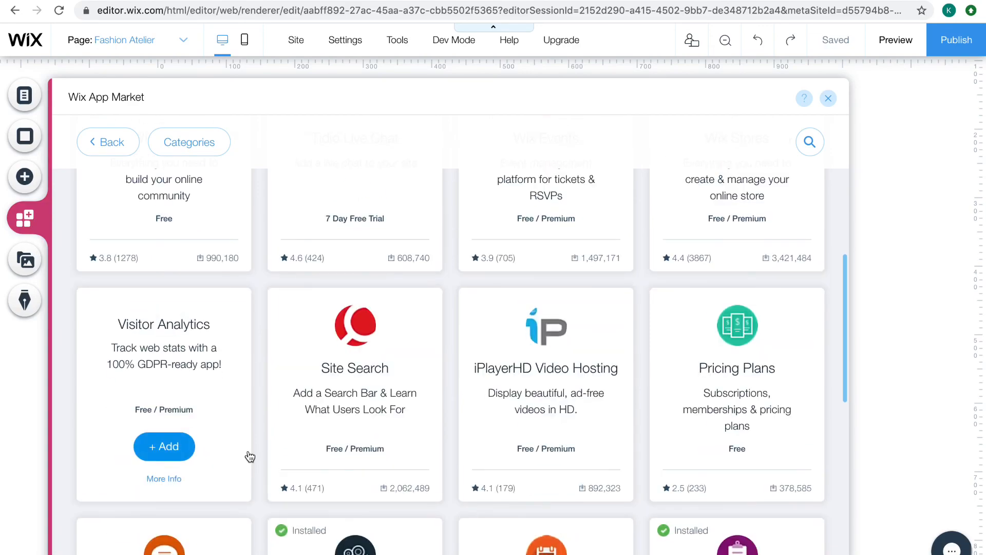
{"action": "scroll", "coordinate": [497, 422], "scroll_direction": "down", "scroll_amount": 8}
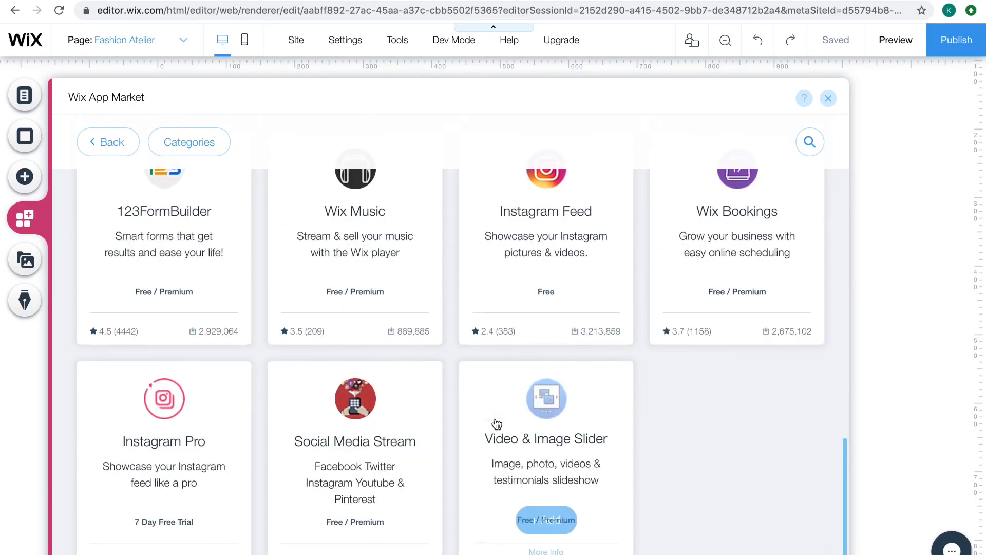
{"action": "scroll", "coordinate": [496, 423], "scroll_direction": "up", "scroll_amount": 20}
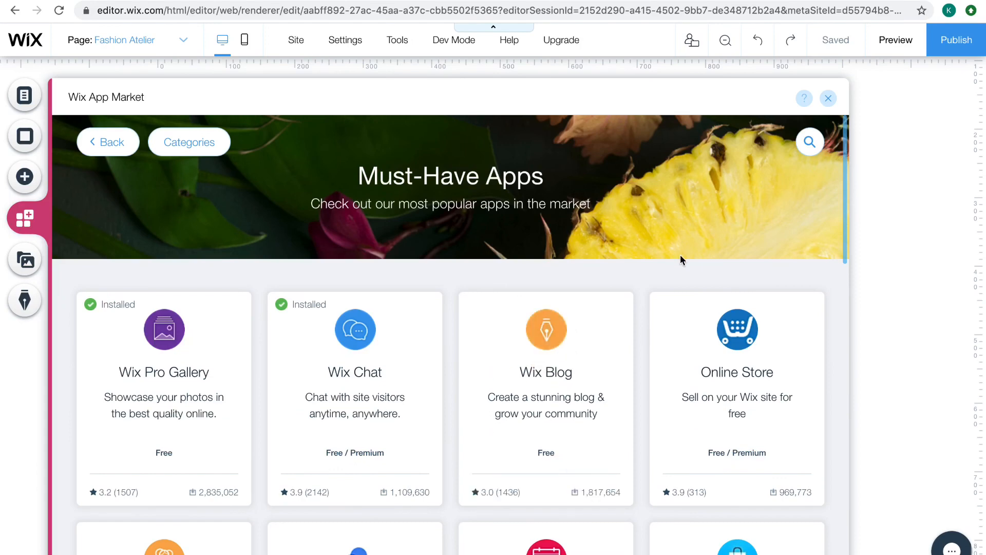
Look through the media upload sources, site files and free Wix images and videos, and view the Start a Blog offer
{"action": "left_click", "coordinate": [24, 260]}
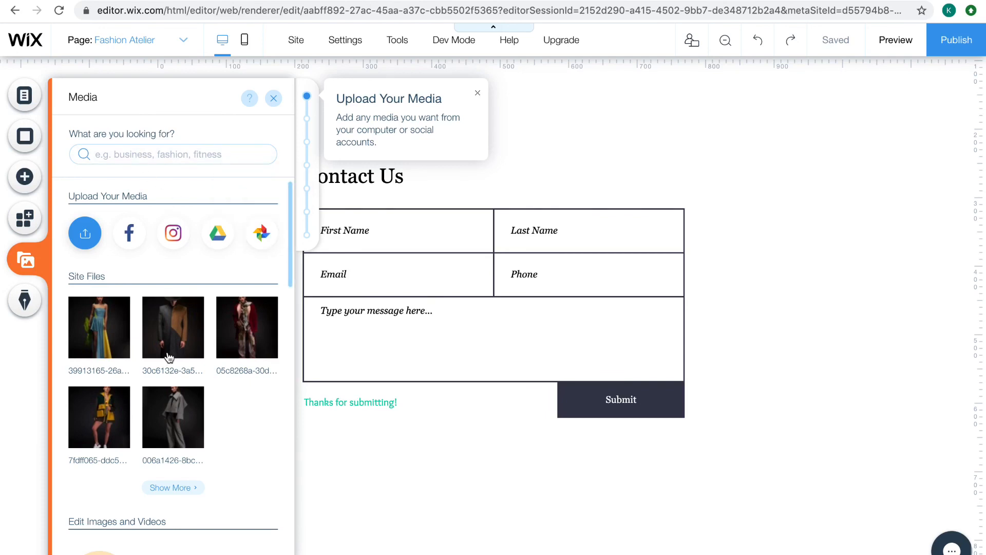
{"action": "scroll", "coordinate": [169, 357], "scroll_direction": "down", "scroll_amount": 10}
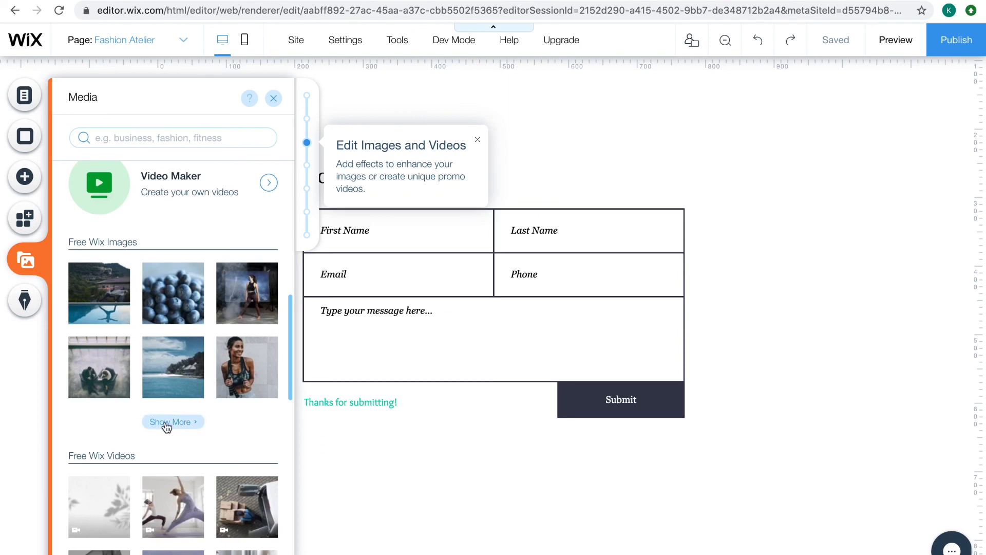
{"action": "left_click_drag", "start_coordinate": [291, 310], "coordinate": [288, 415]}
{"action": "left_click", "coordinate": [15, 292]}
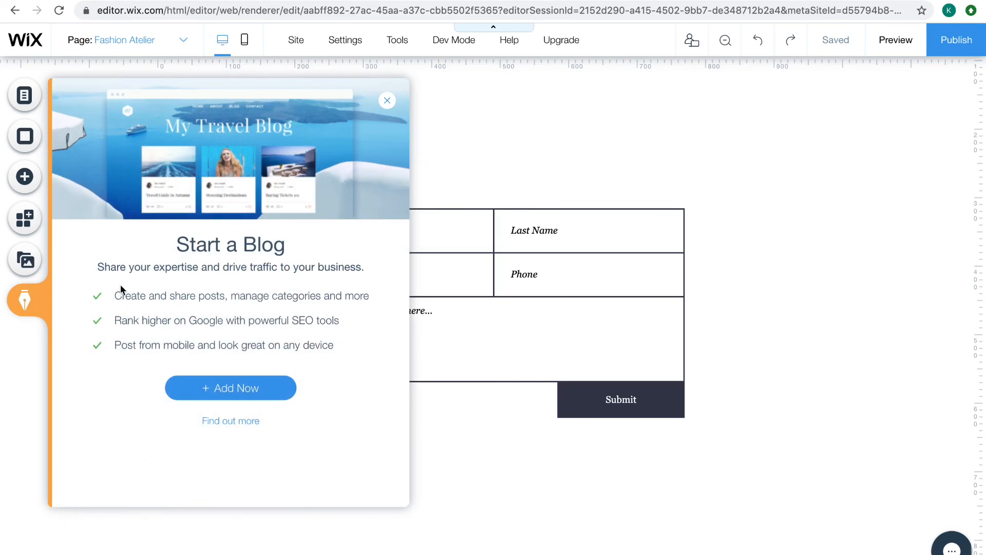